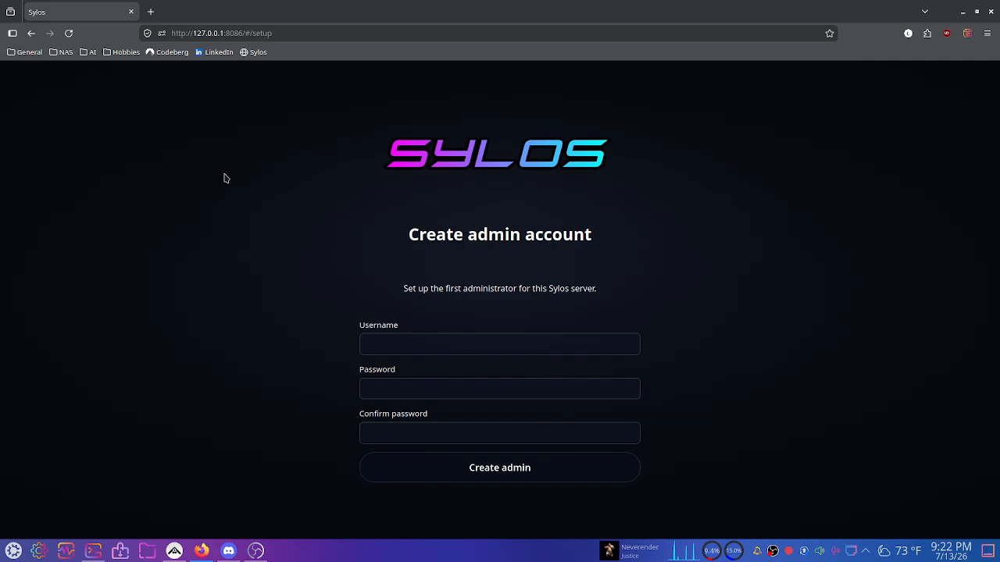
Fill the admin username, password and password confirmation from Firefox's saved login.
left_click(491, 345)
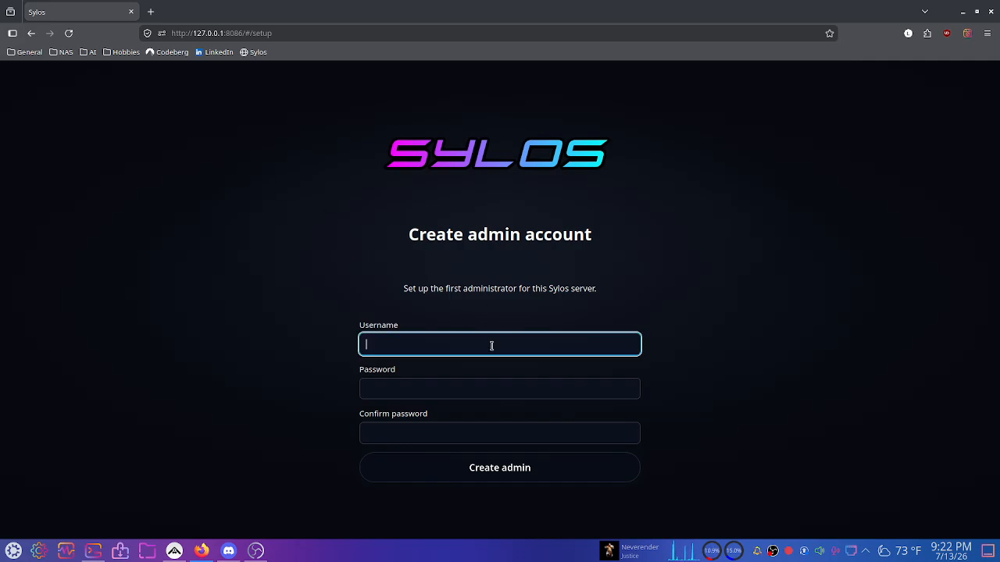
left_click(511, 263)
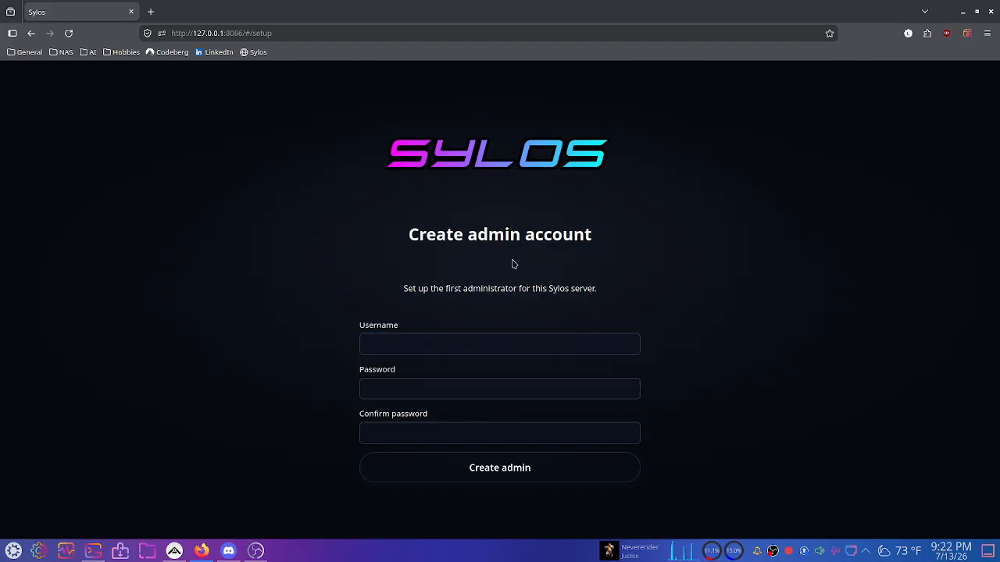
left_click(513, 343)
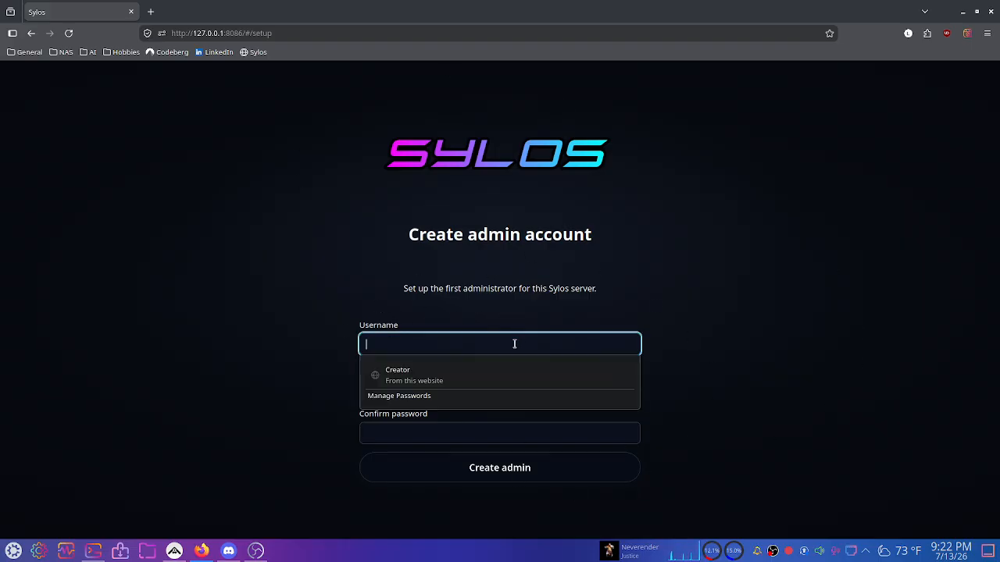
left_click(477, 364)
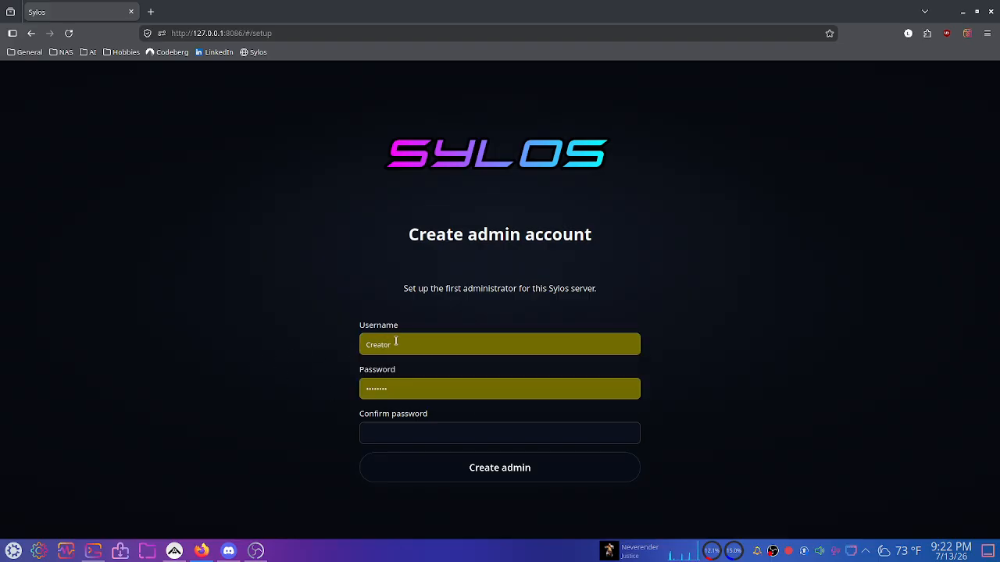
left_click(416, 424)
left_click(426, 463)
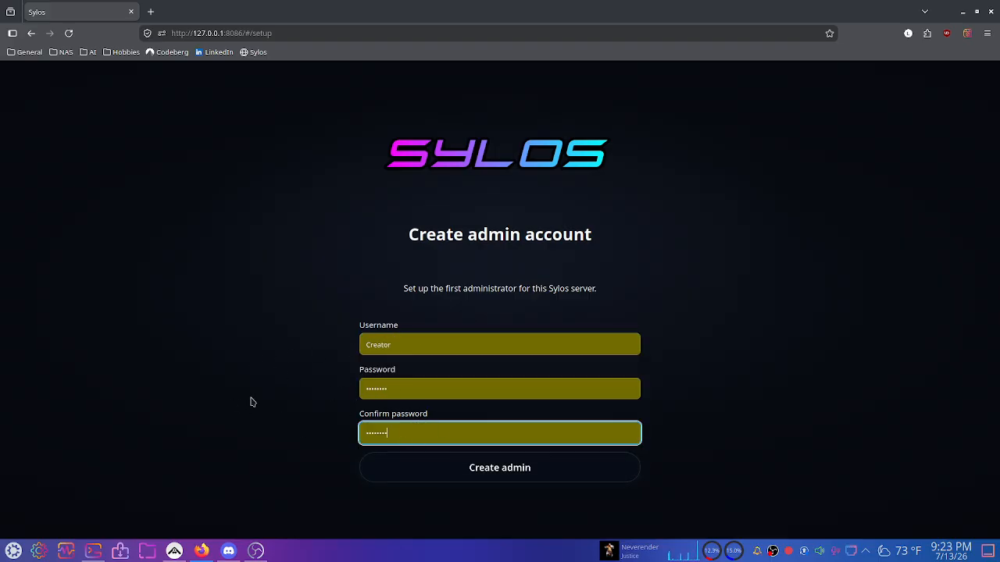
Create the admin account, copy its recovery code and acknowledge the notice.
left_click(534, 478)
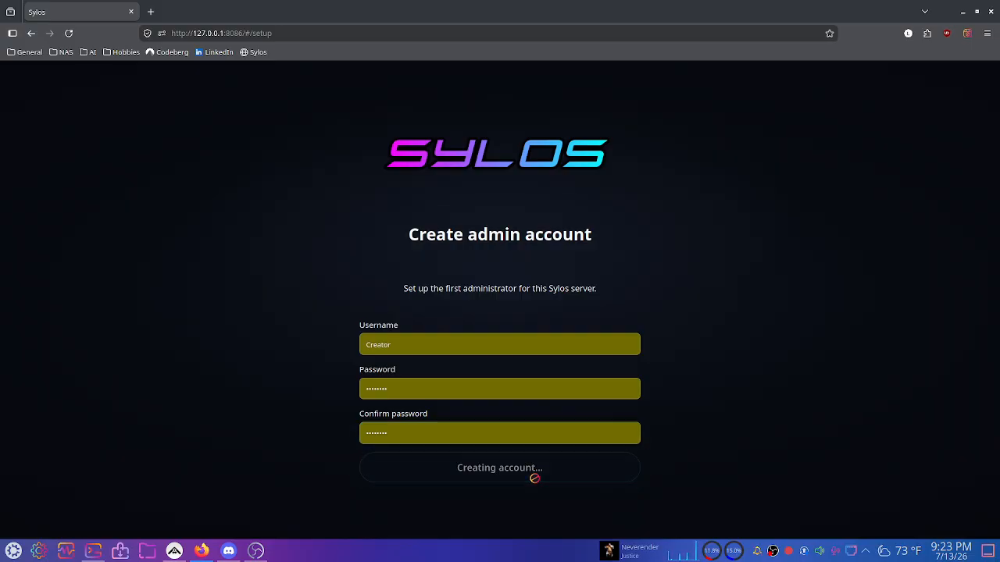
left_click(508, 348)
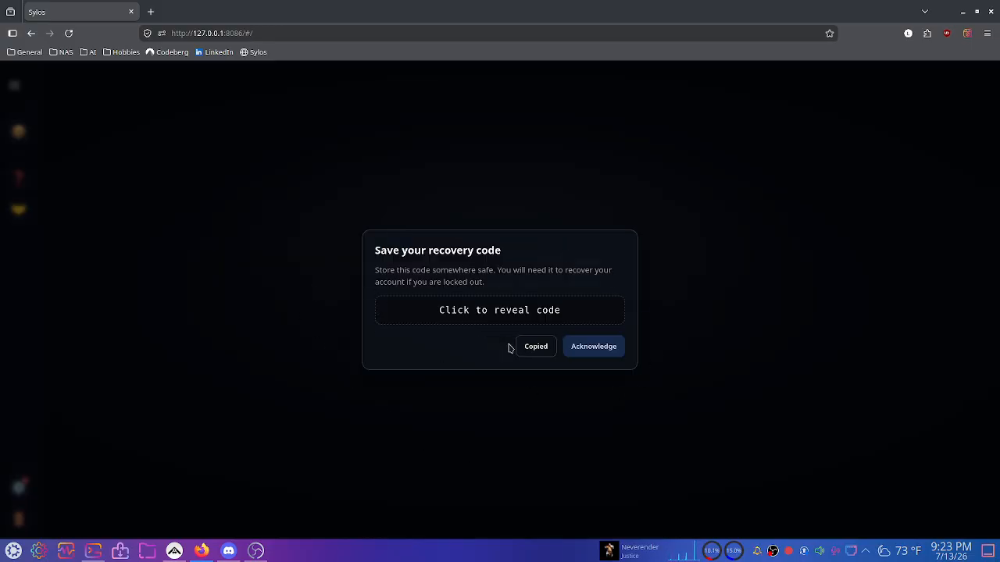
left_click(622, 352)
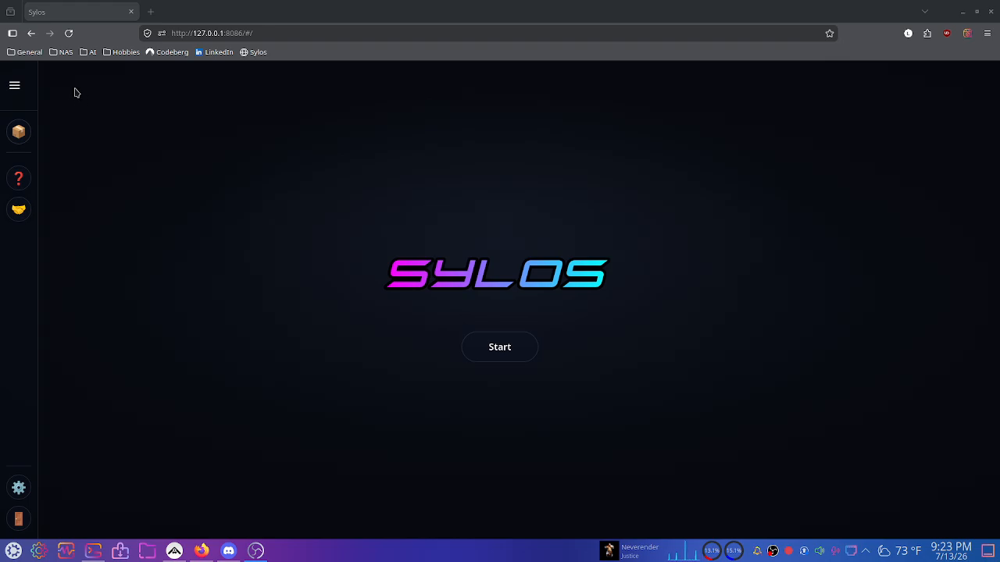
Expand the Sylos sidebar and open Settings to review the Cloud providers section.
left_click(17, 86)
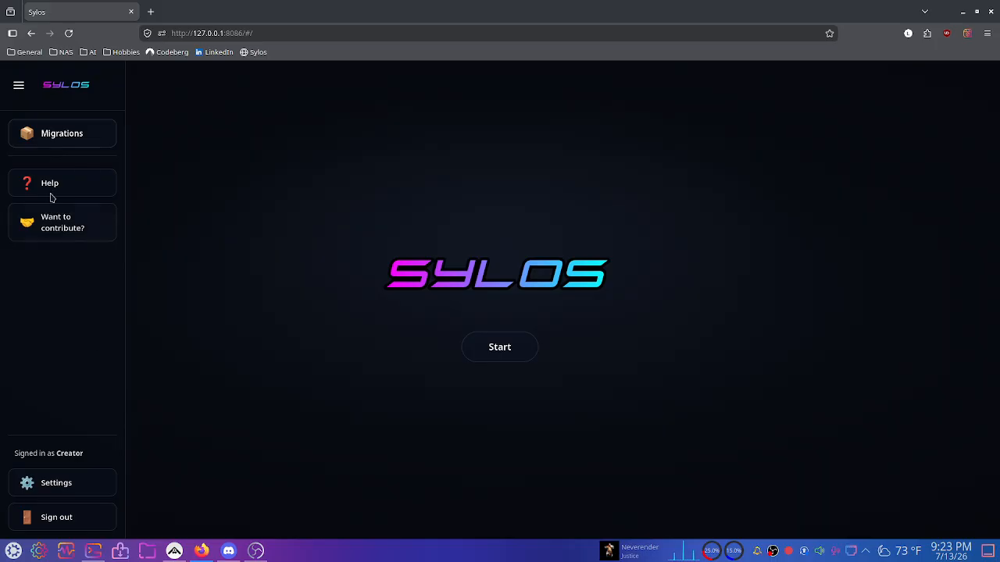
left_click(18, 86)
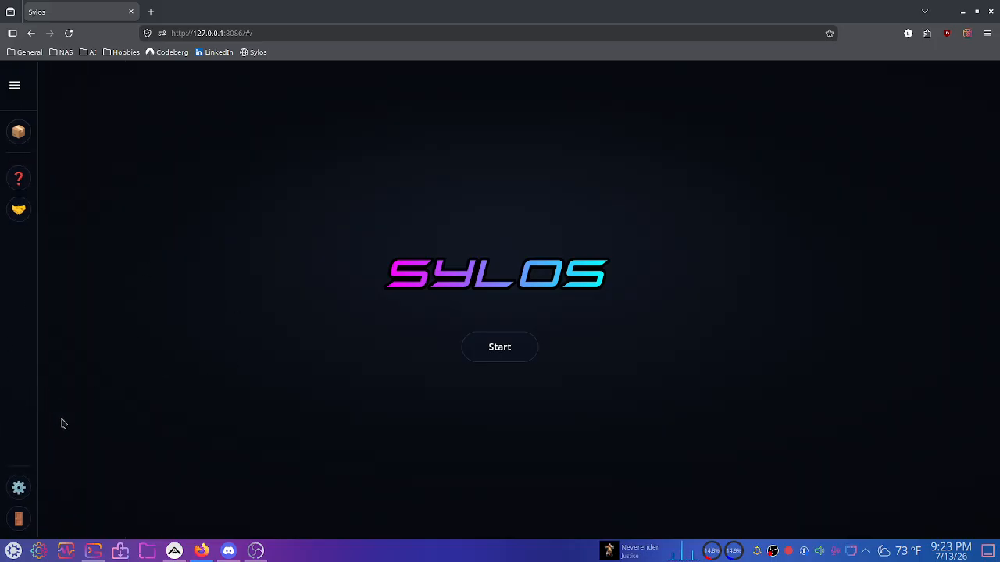
left_click(19, 87)
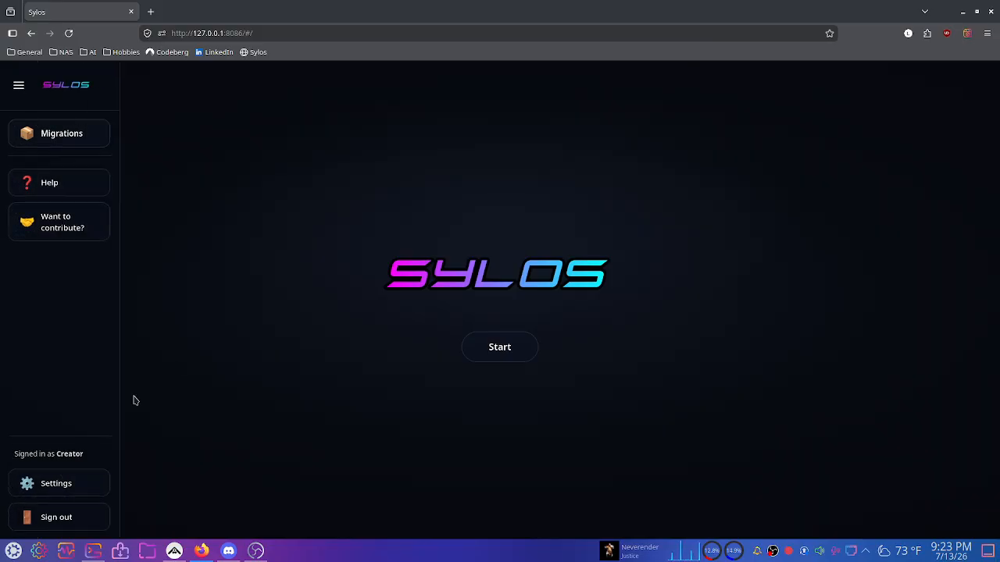
left_click(81, 483)
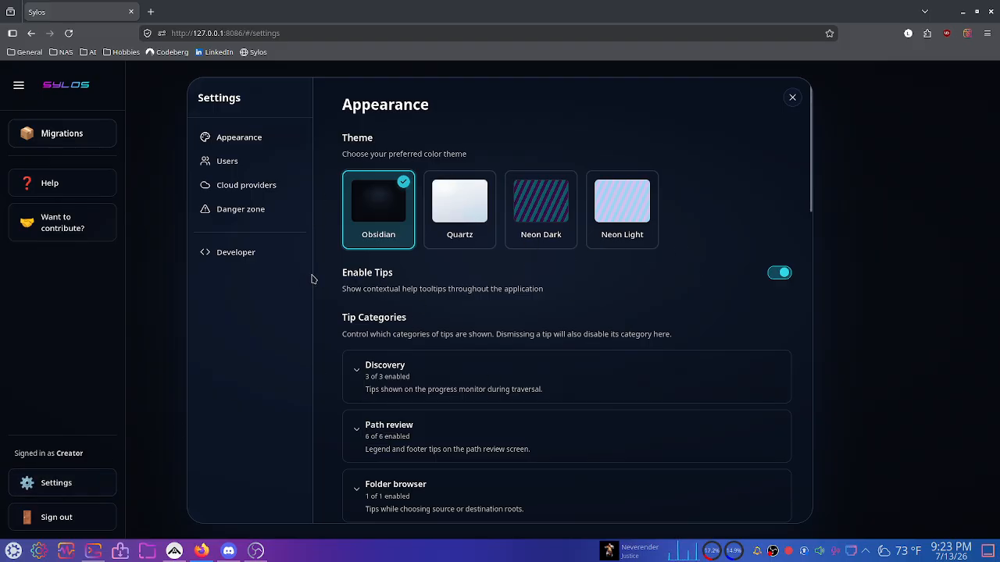
scroll(431, 297, "down", 10)
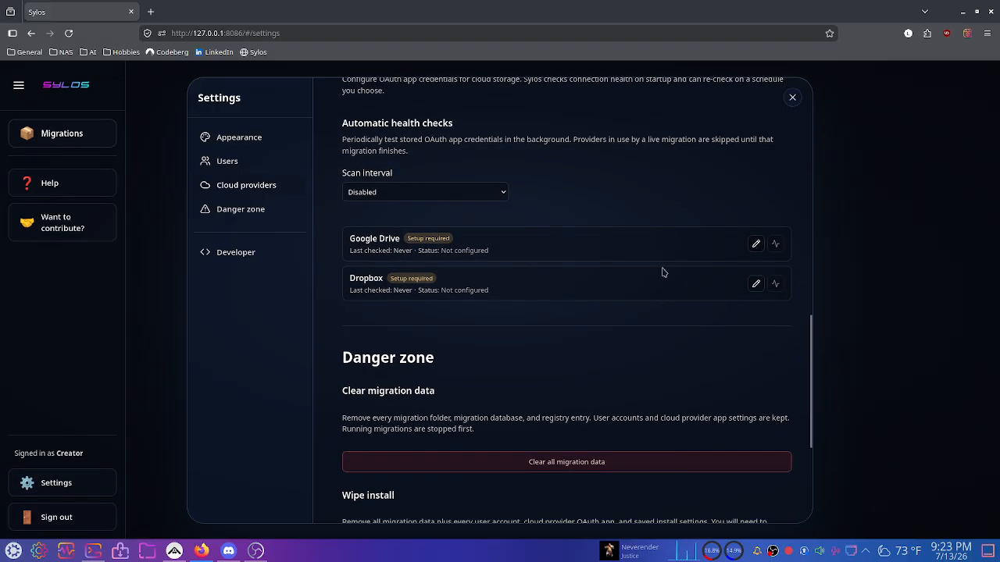
scroll(662, 271, "up", 2)
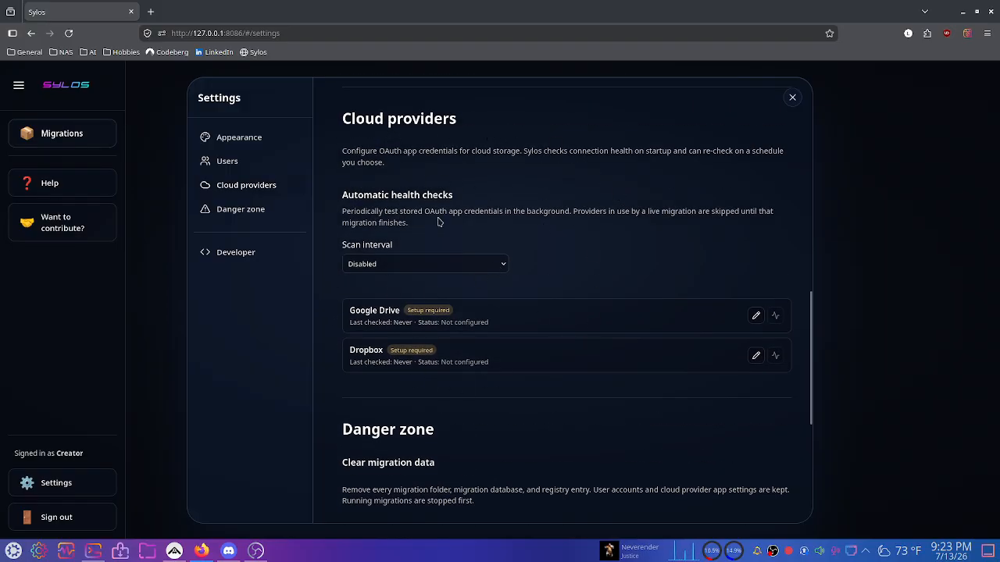
left_click_drag(331, 206, 448, 275)
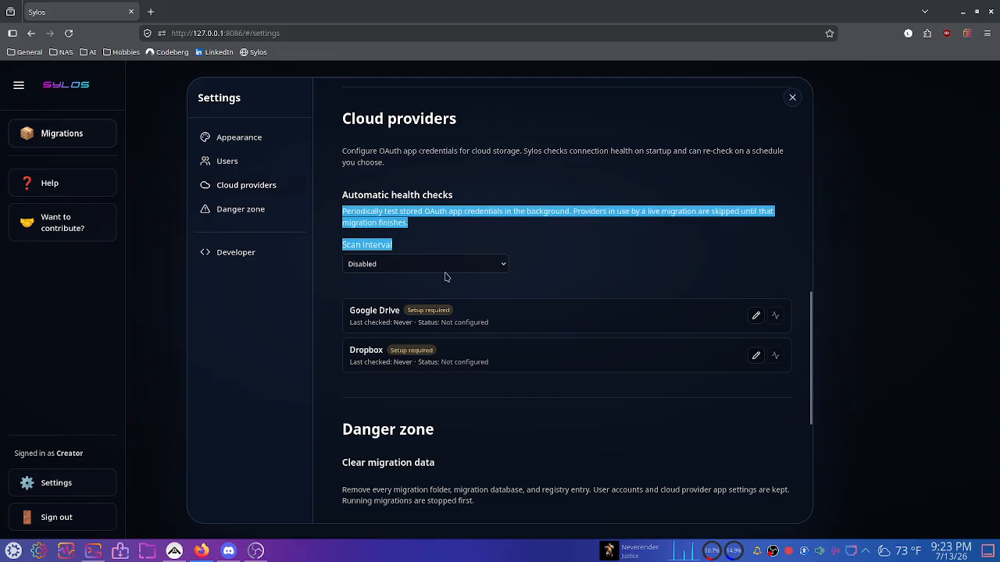
left_click(610, 272)
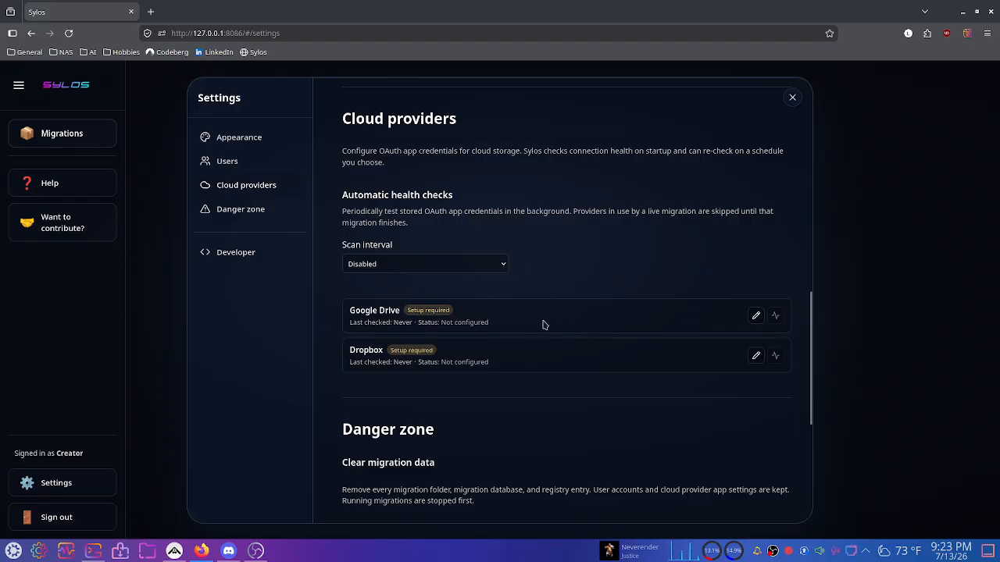
left_click(755, 316)
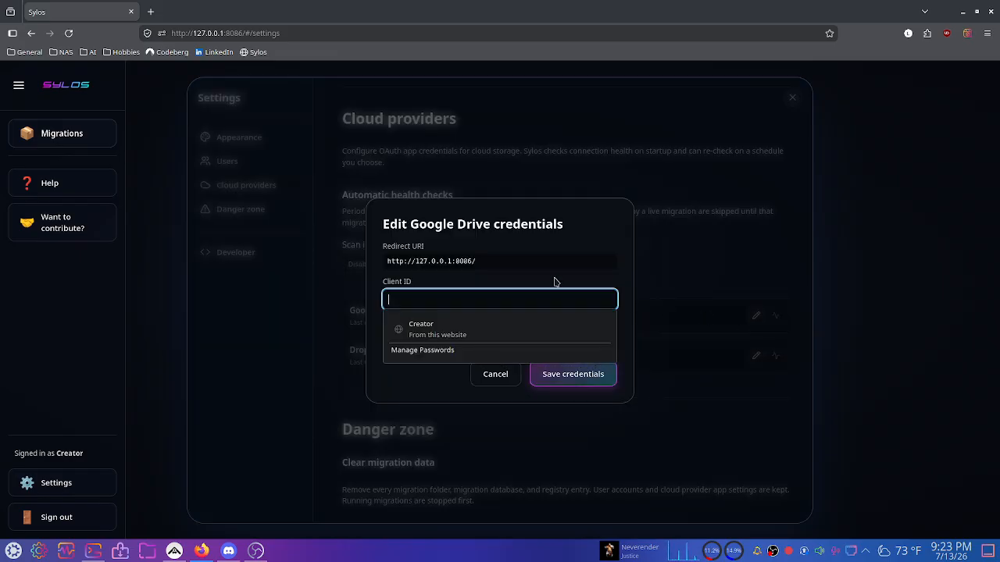
left_click(609, 287)
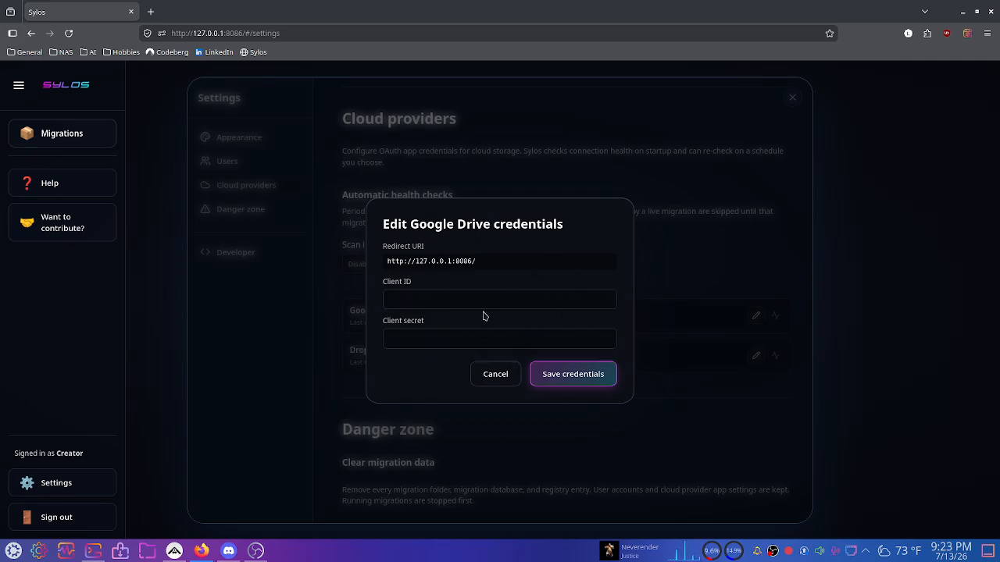
double_click(401, 261)
left_click_drag(399, 260, 529, 274)
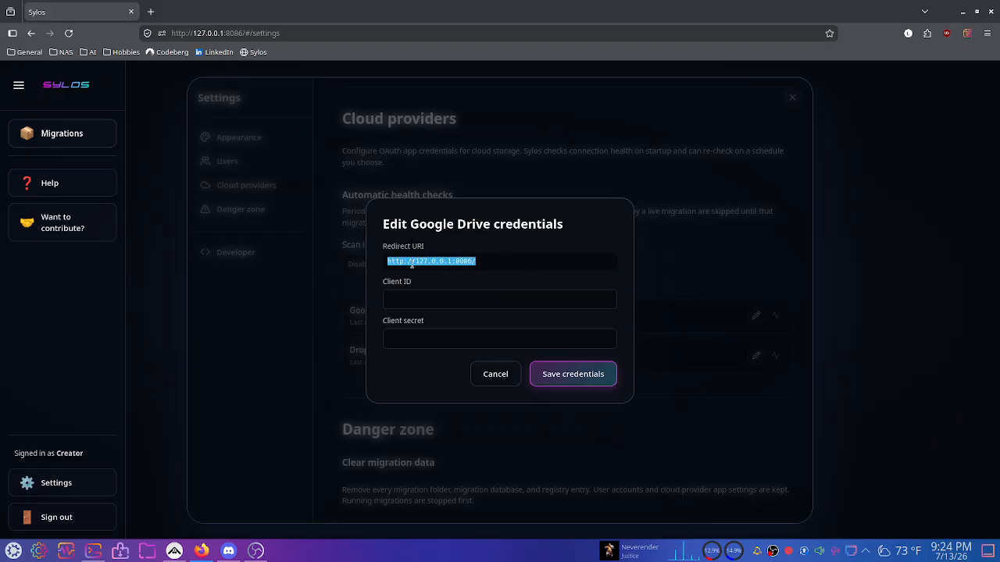
left_click(496, 275)
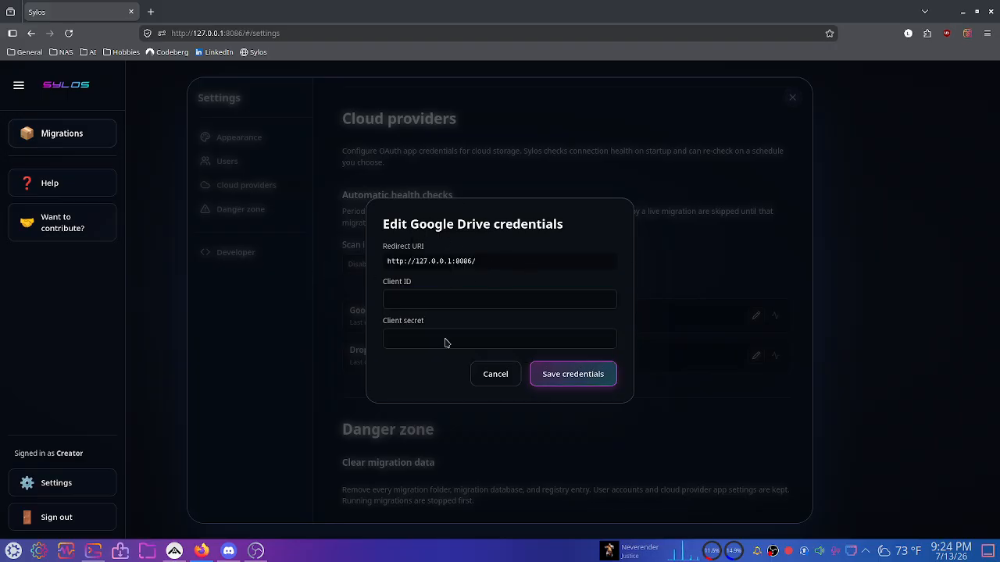
Load console.cloud.google.com in a new Firefox tab.
left_click(151, 12)
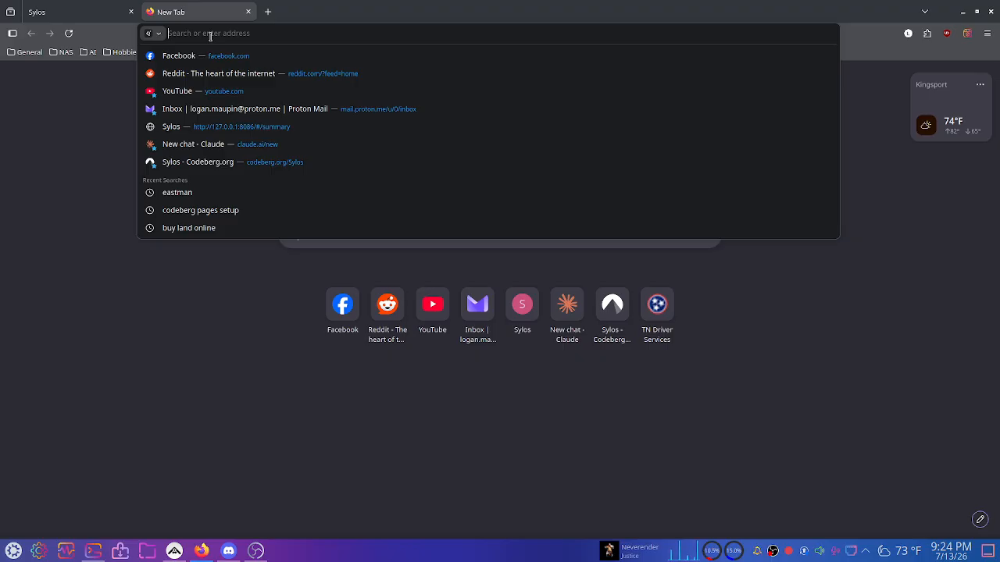
type("console.c")
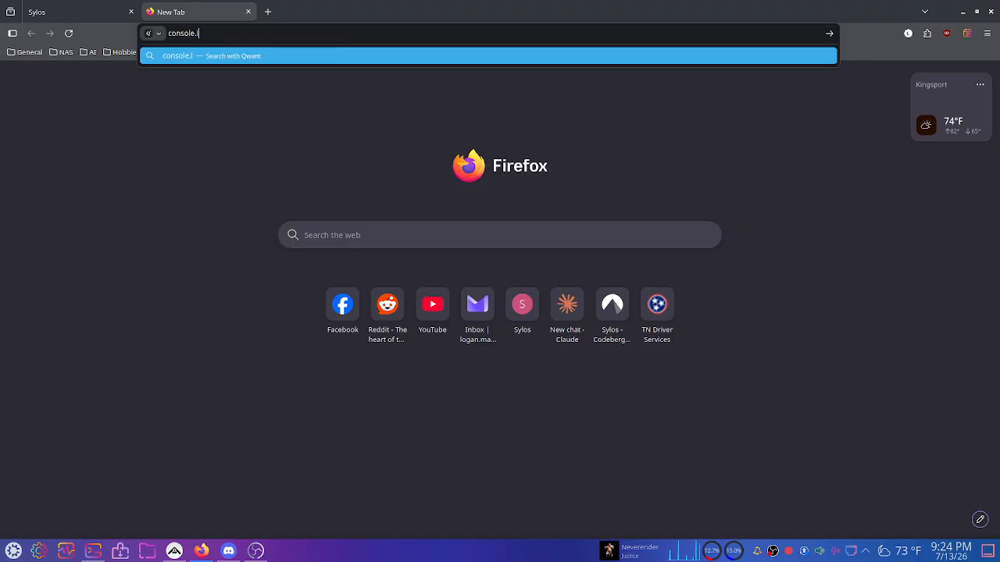
type("loud.google.com")
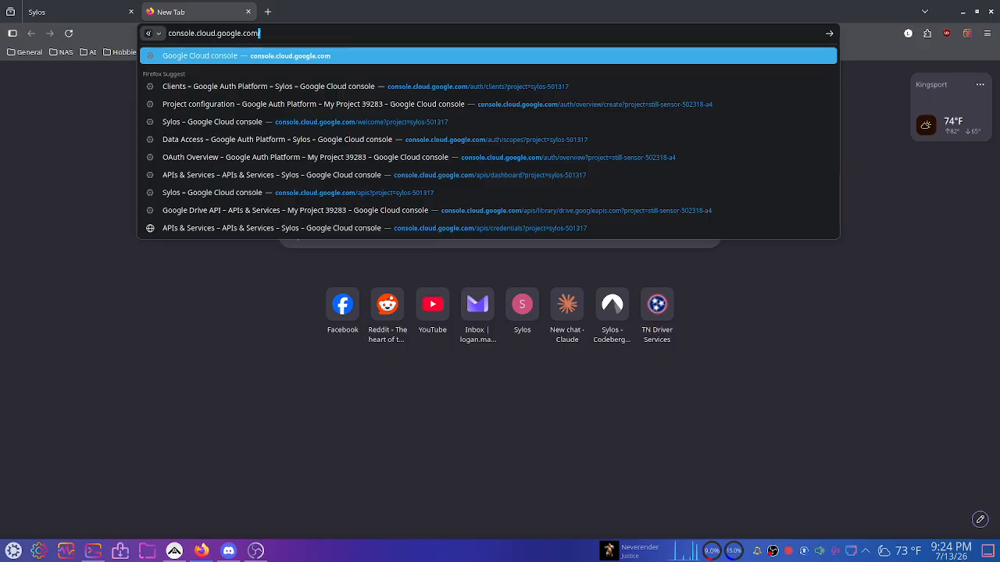
key("Return")
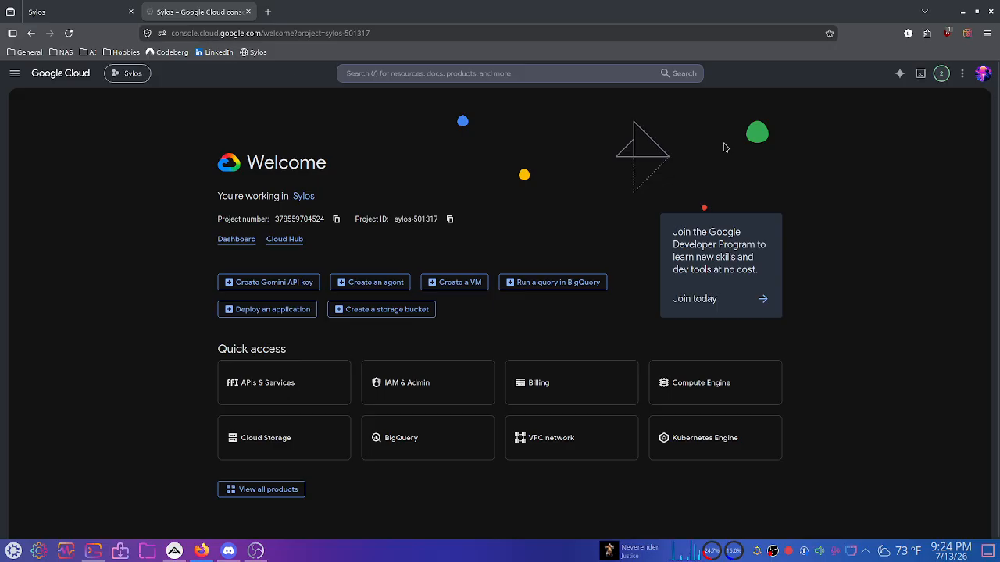
left_click(981, 76)
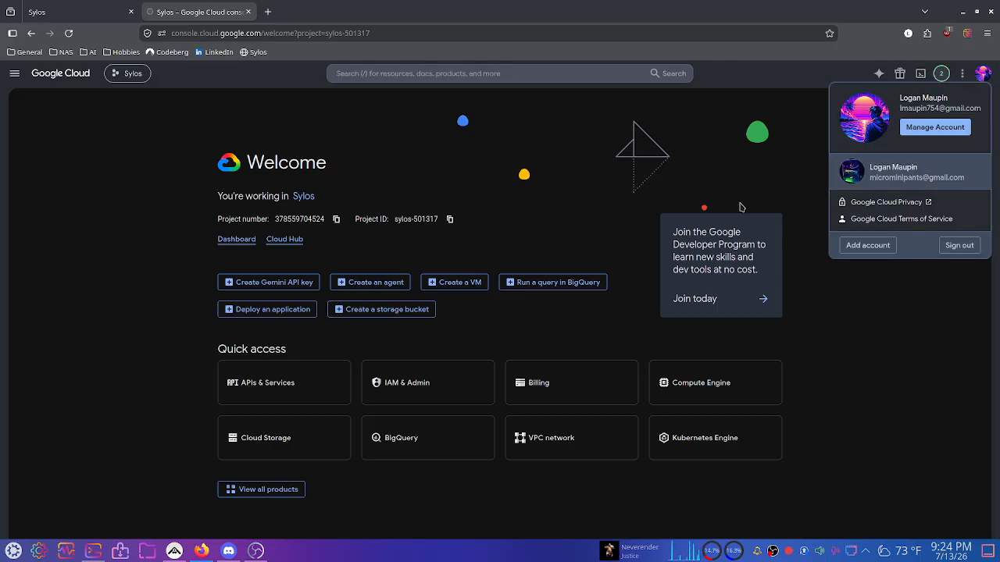
left_click(786, 107)
left_click(982, 74)
left_click(815, 122)
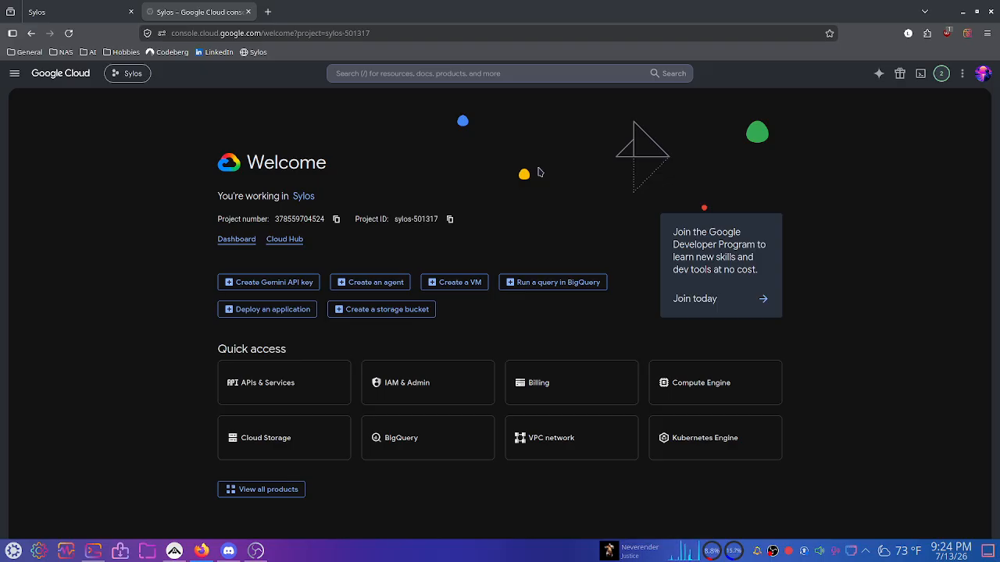
left_click(982, 72)
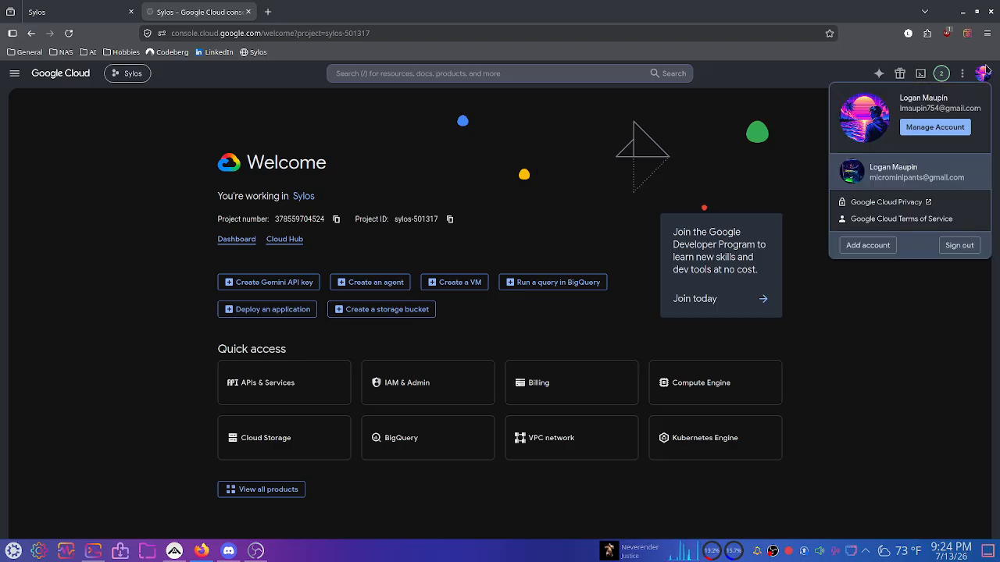
left_click(815, 126)
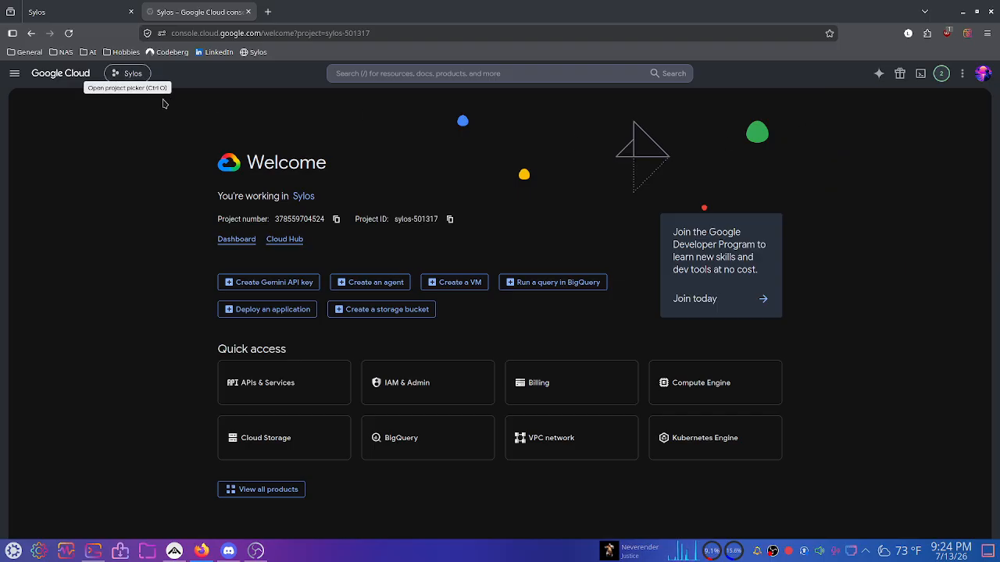
Create a new project 'My Project 14159' with No organization as its parent.
left_click(119, 76)
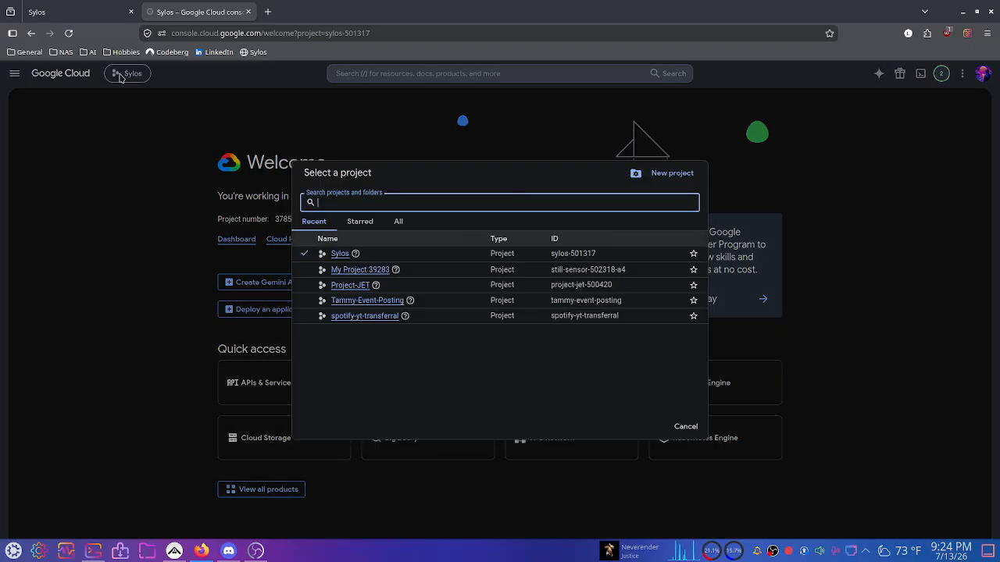
left_click(672, 174)
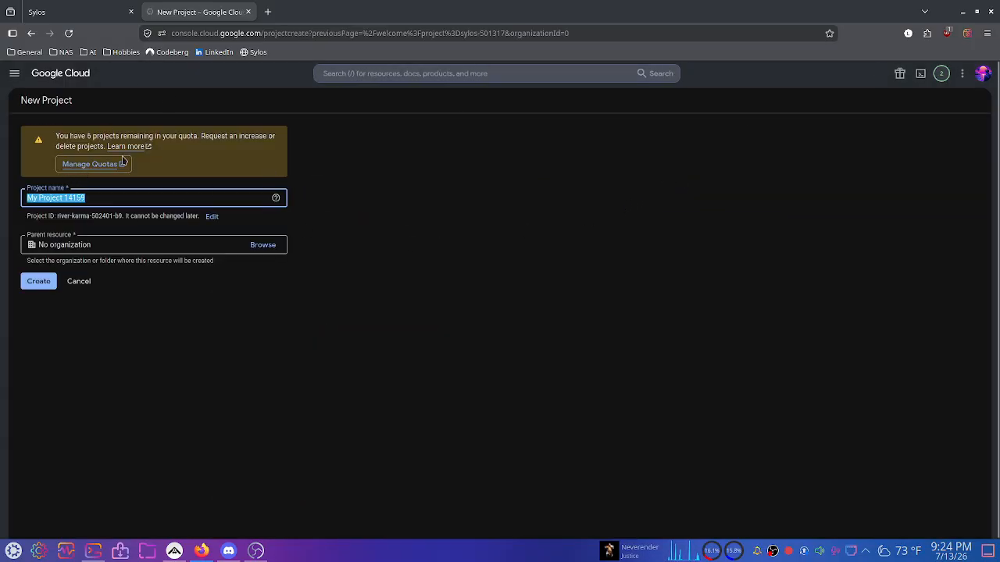
triple_click(136, 193)
left_click(356, 208)
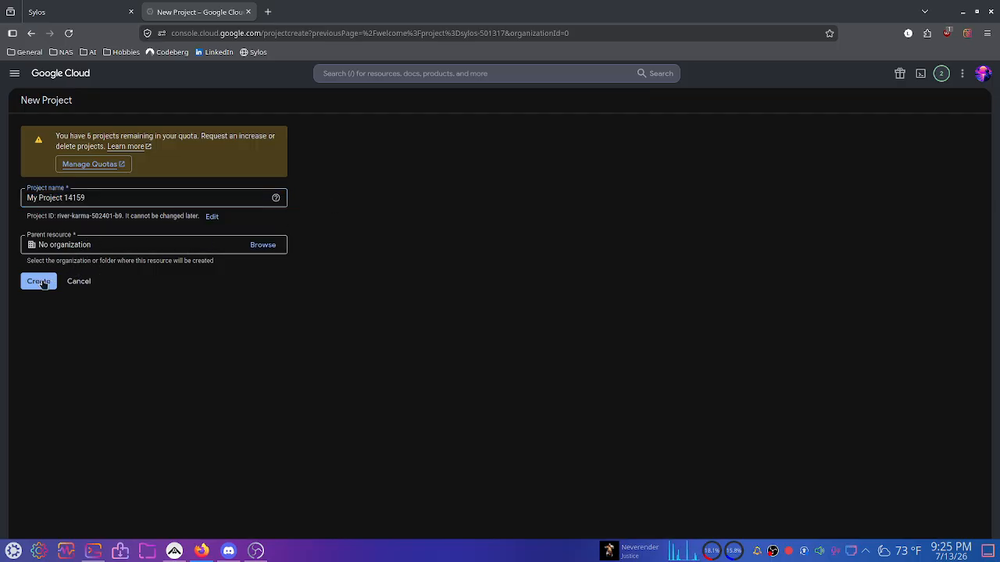
left_click(110, 245)
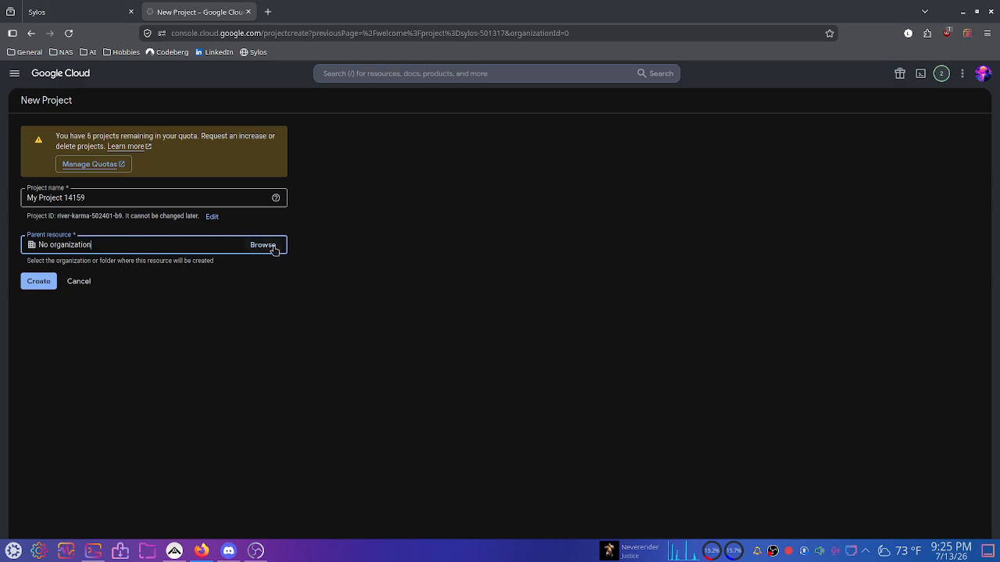
left_click(39, 281)
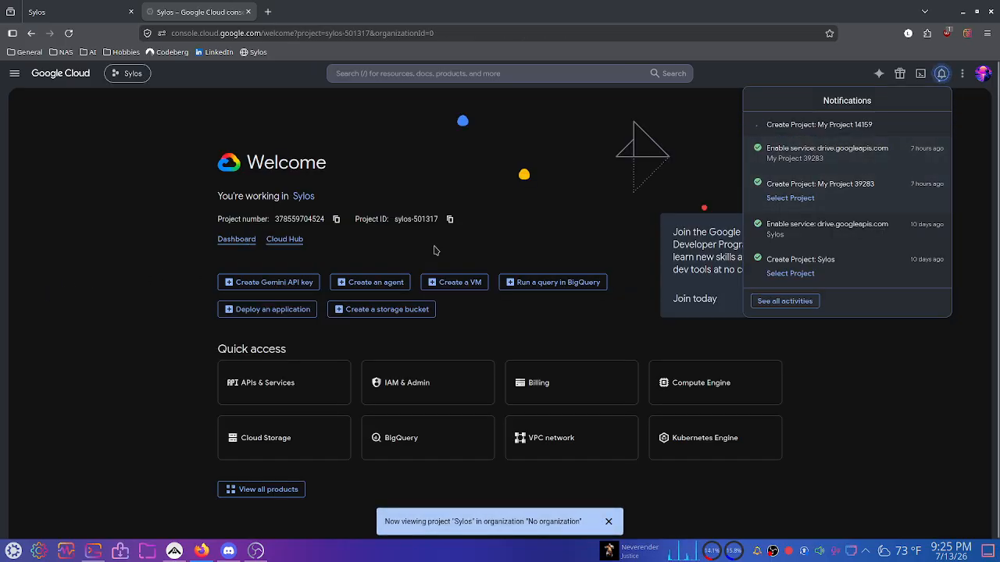
Switch the active project from Sylos to My Project 14159.
left_click(609, 521)
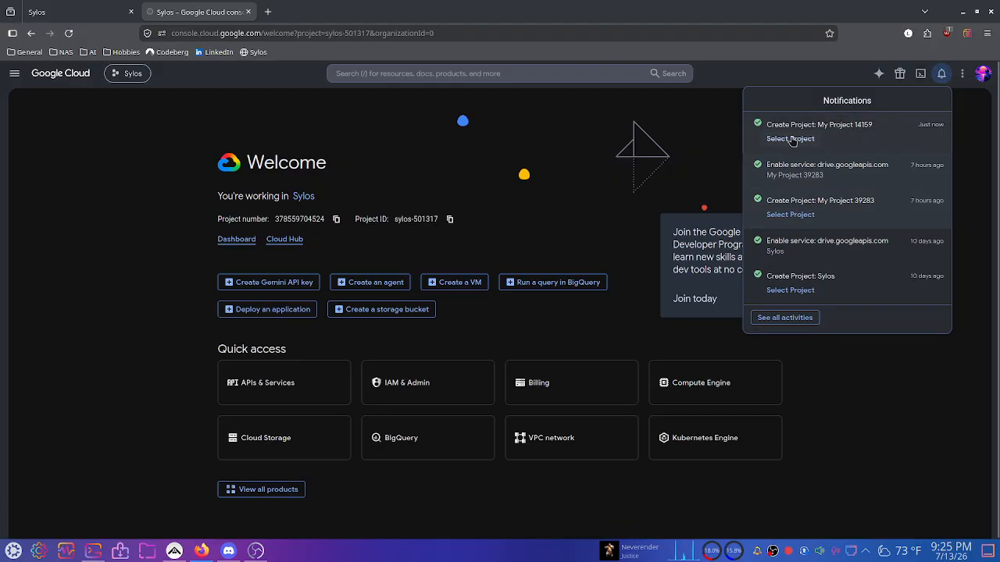
left_click(977, 179)
left_click(133, 73)
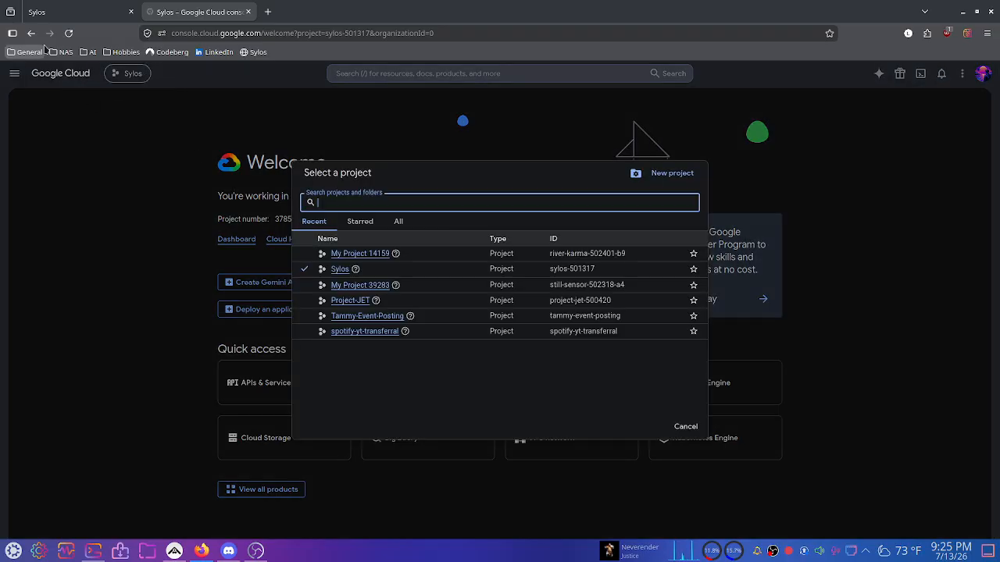
left_click(382, 254)
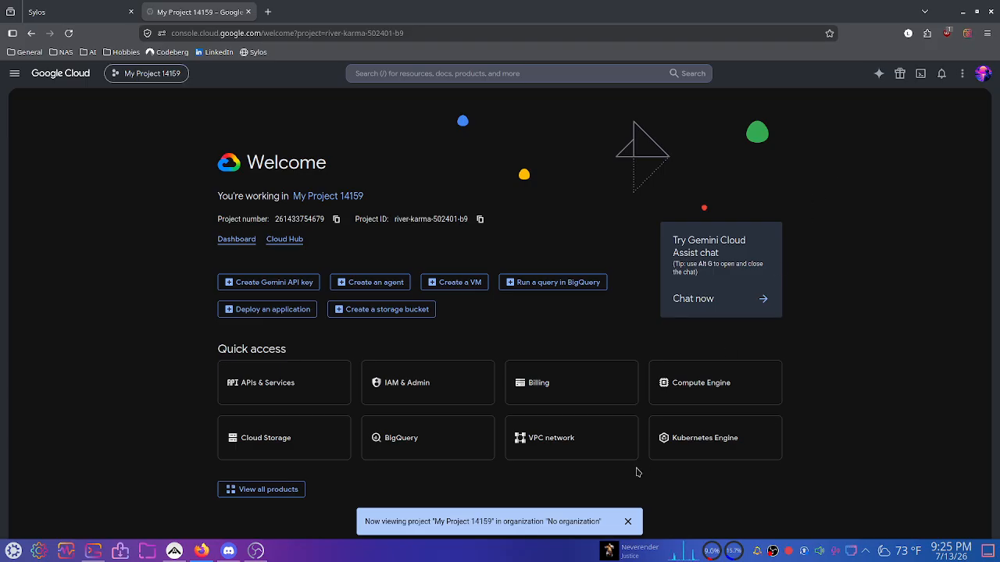
left_click(627, 521)
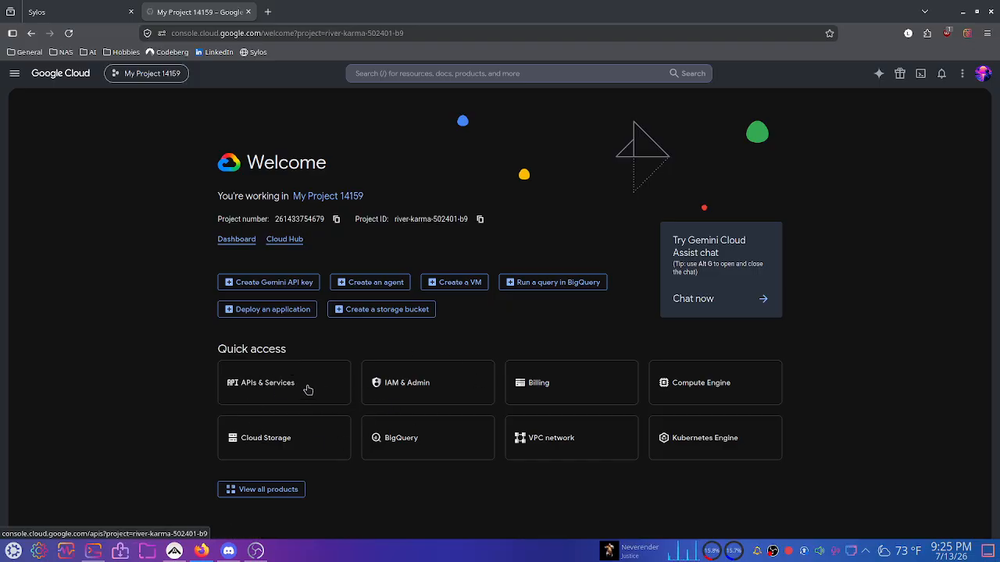
Go to APIs & Services > Enabled APIs & services for My Project 14159.
left_click(16, 73)
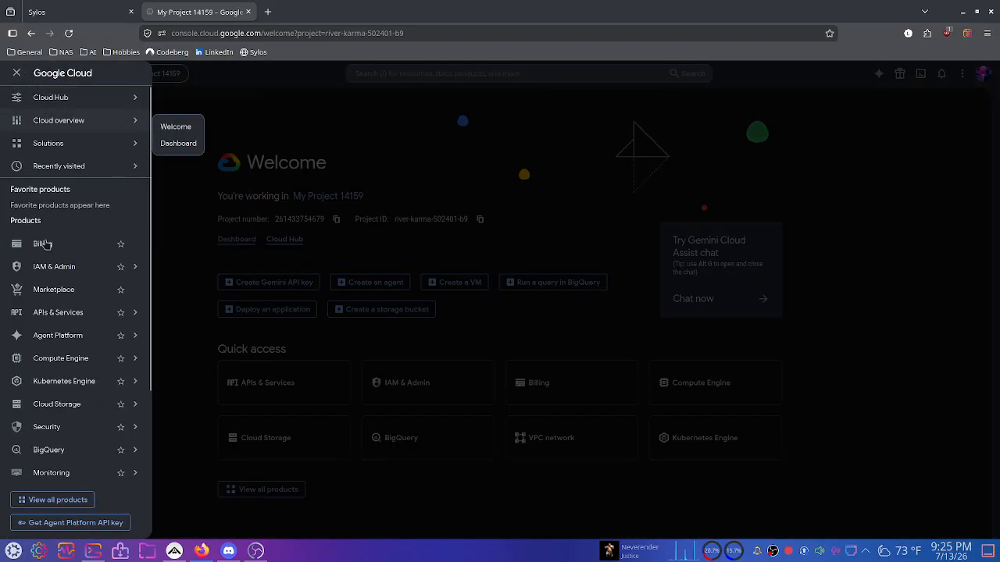
mouse_move(90, 314)
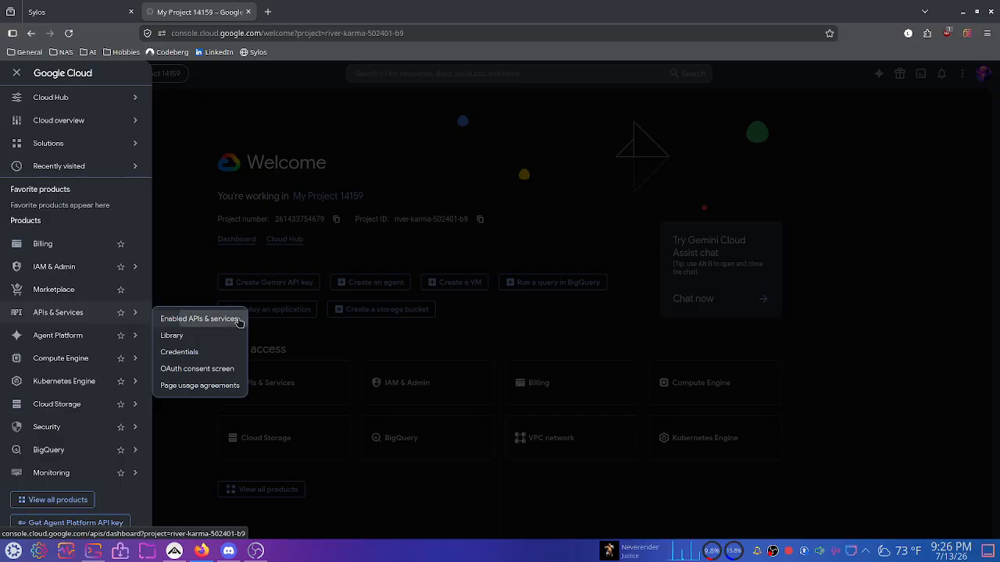
left_click(199, 319)
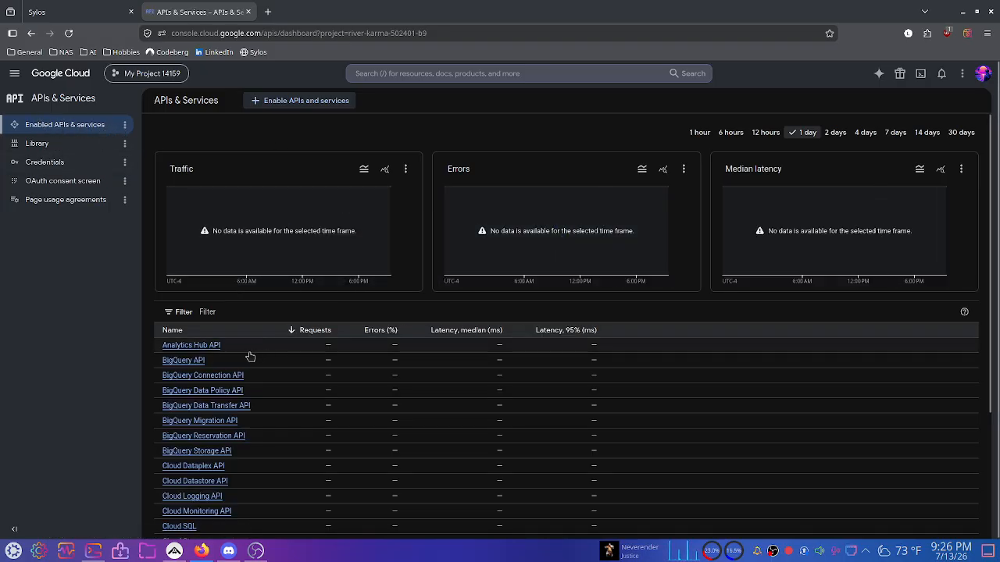
scroll(250, 352, "down", 3)
scroll(211, 382, "up", 3)
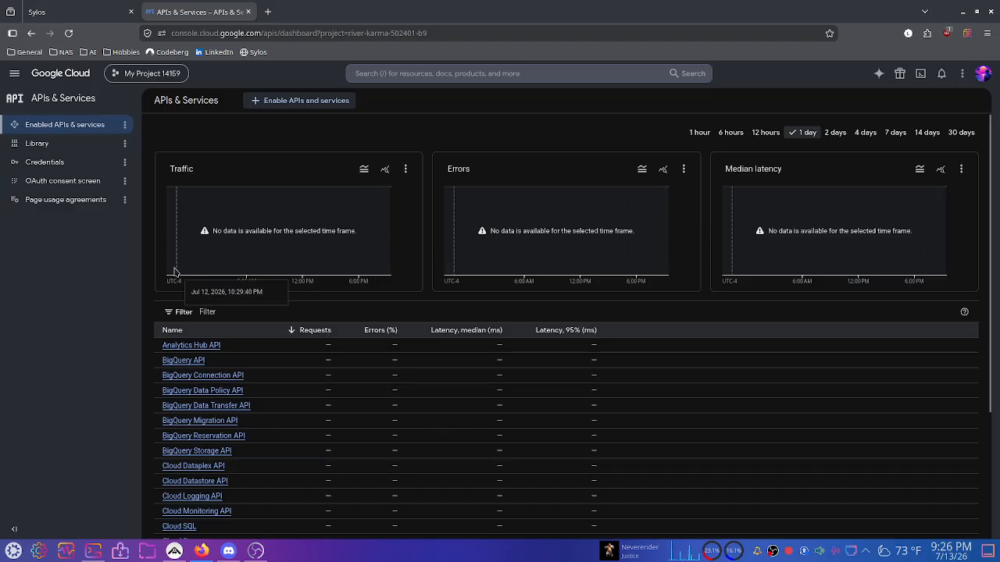
Search the API Library for 'google drive api' and open the Google Drive API card.
left_click(322, 101)
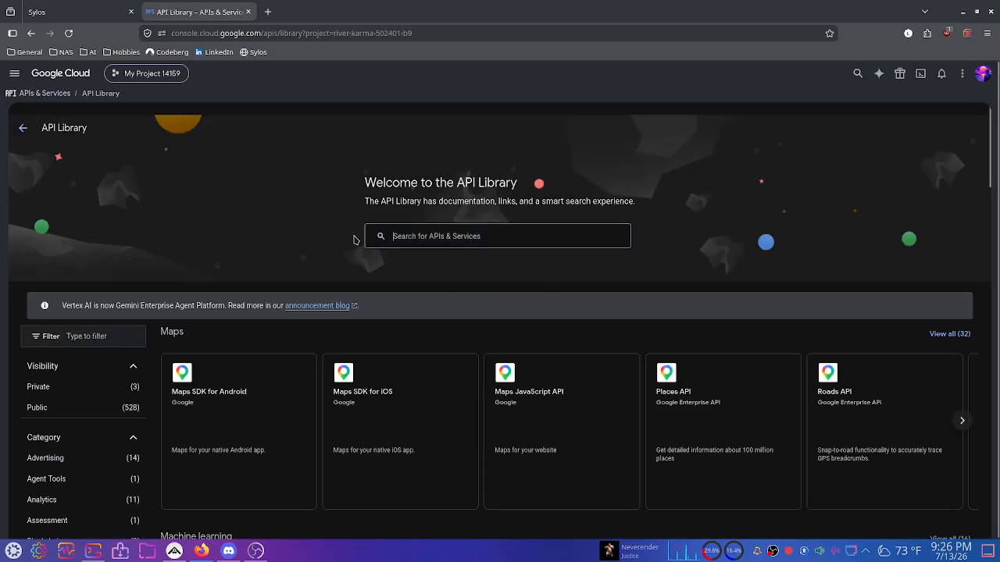
scroll(431, 335, "down", 6)
scroll(480, 380, "down", 3)
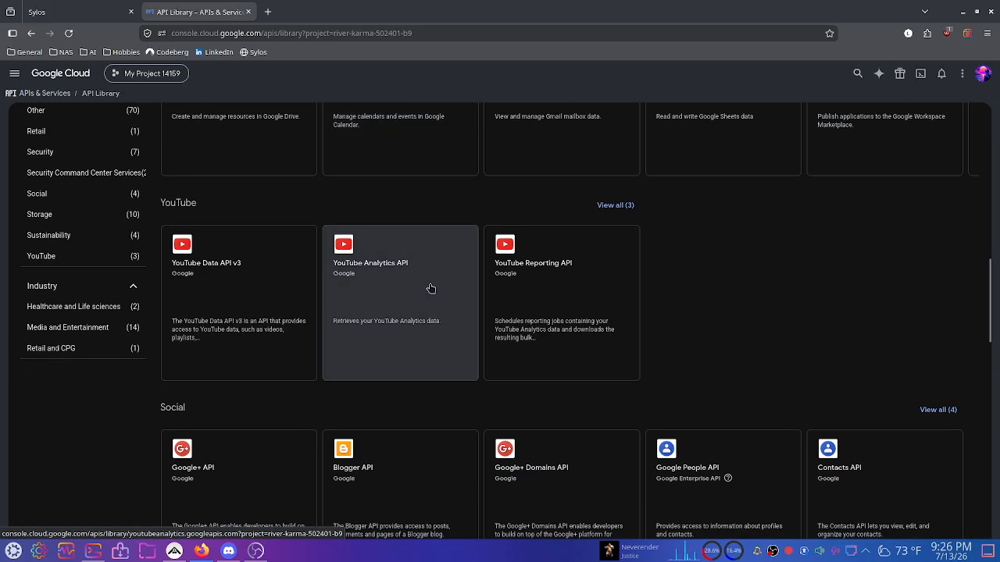
scroll(430, 288, "up", 10)
left_click(510, 235)
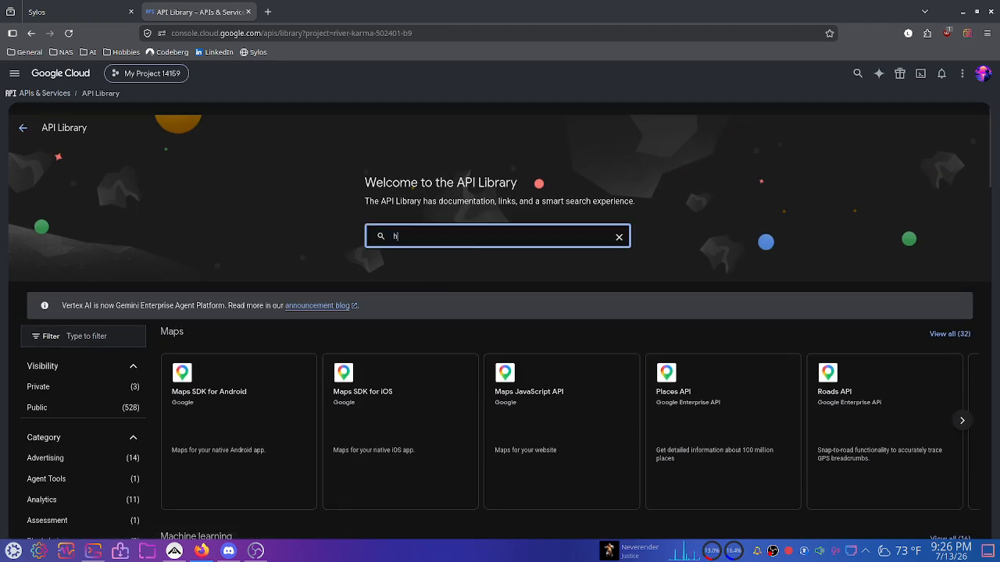
type("google drive api")
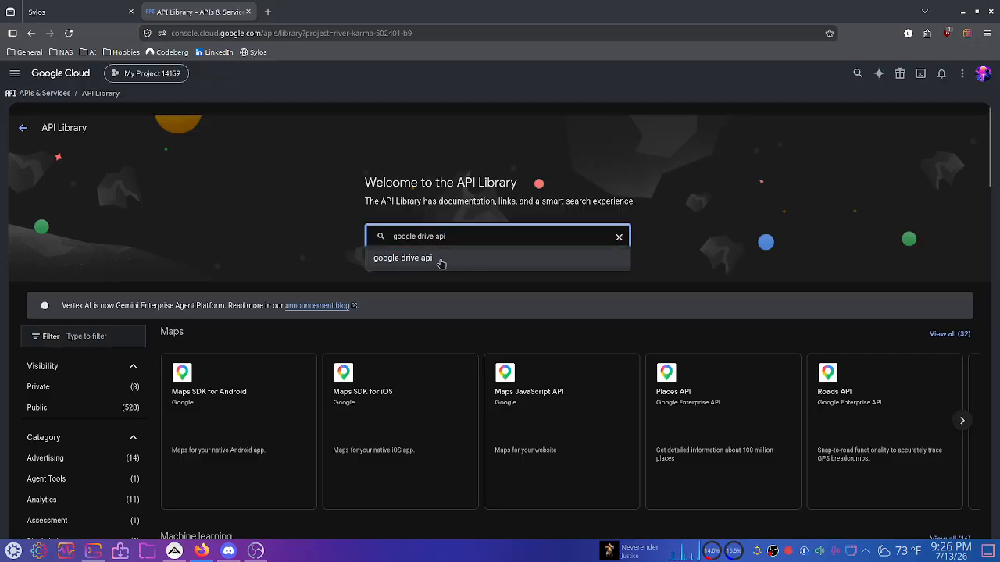
left_click(442, 263)
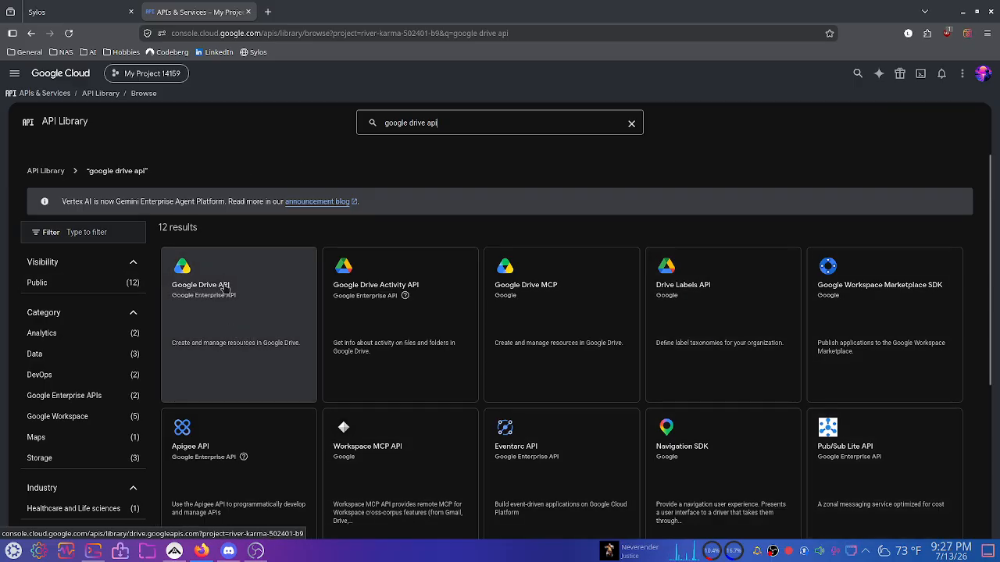
left_click(268, 320)
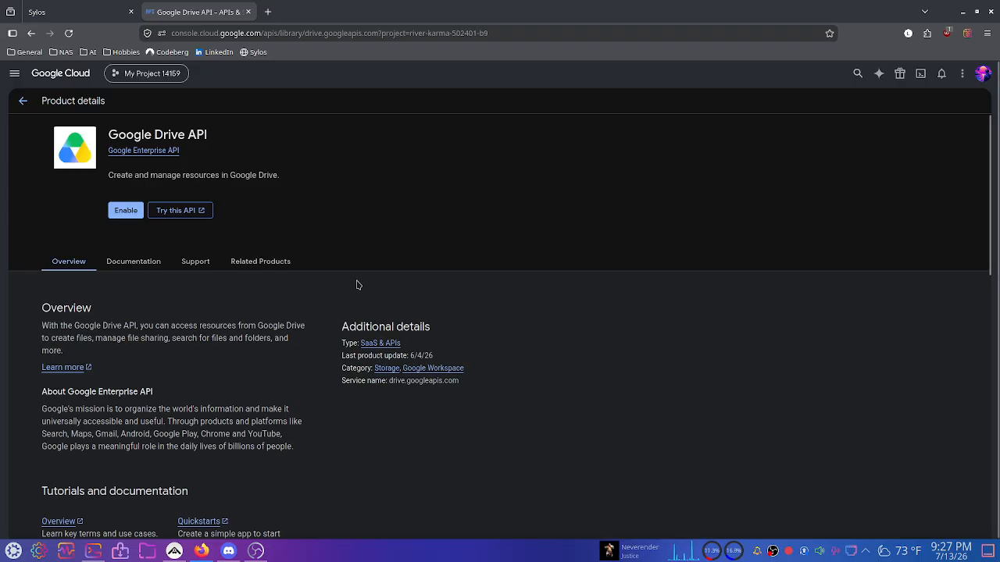
Enable the Google Drive API for My Project 14159.
left_click(128, 211)
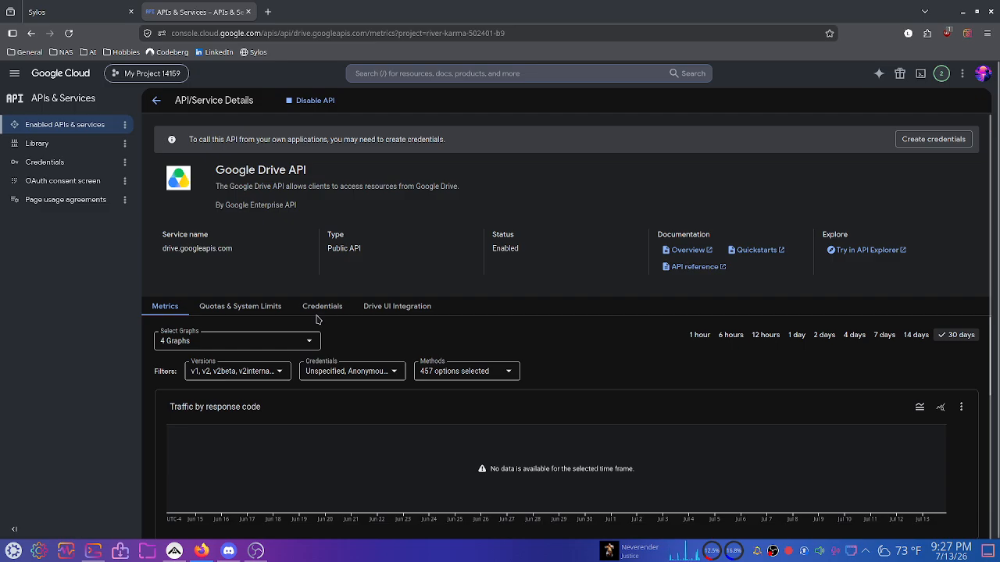
scroll(592, 267, "down", 2)
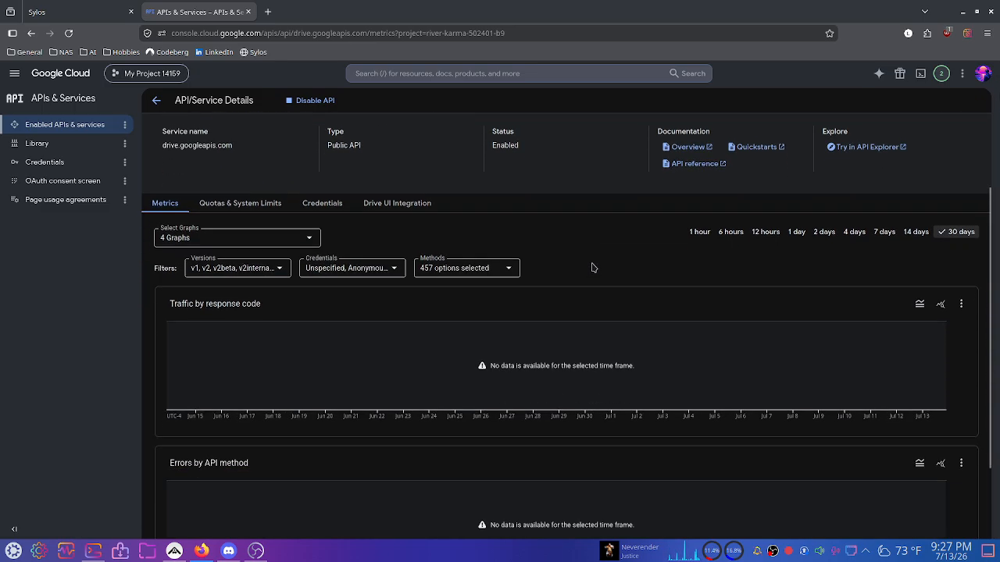
scroll(592, 268, "up", 2)
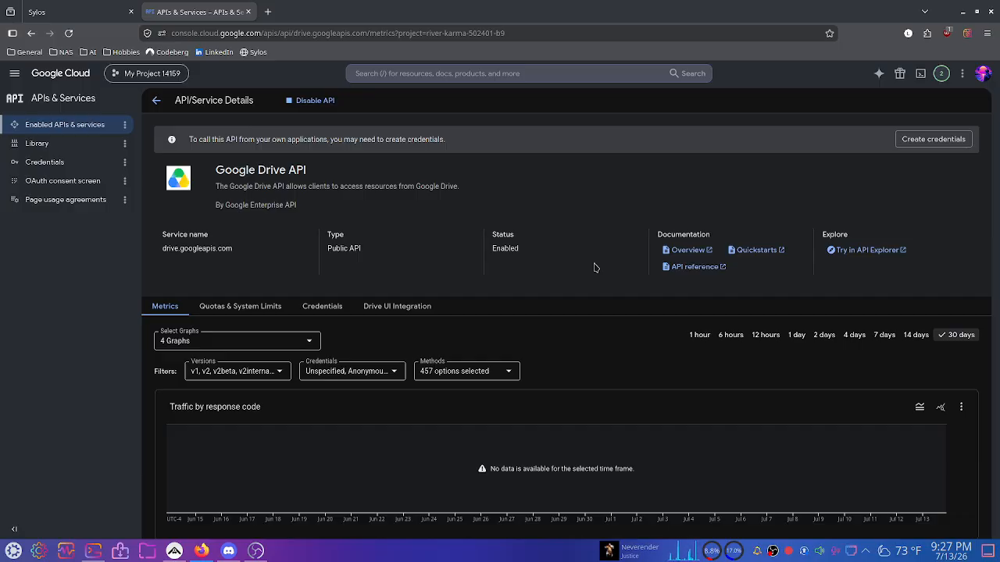
left_click(83, 5)
left_click(170, 11)
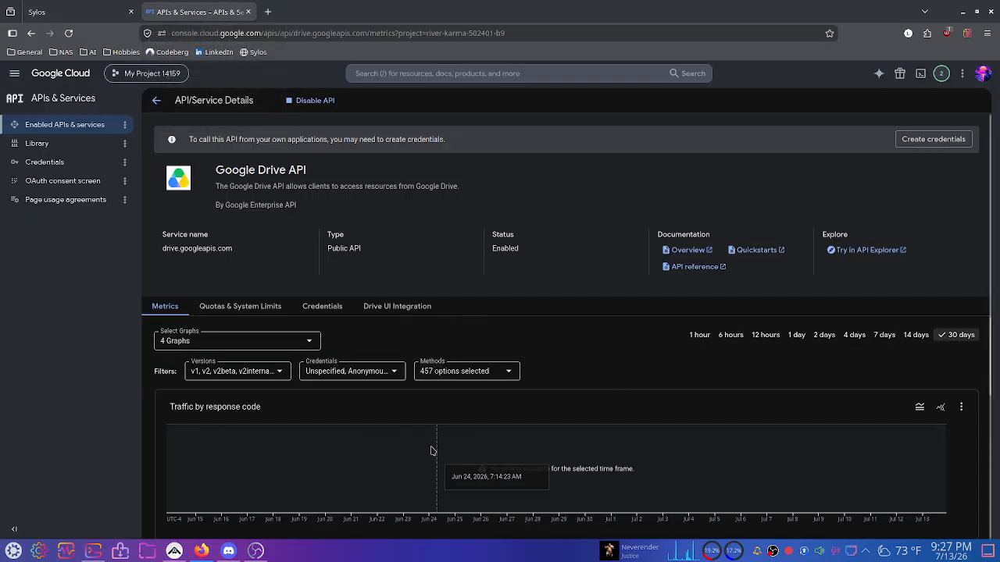
Review the API's quotas: two quotas of 12,000 queries per minute.
left_click(211, 307)
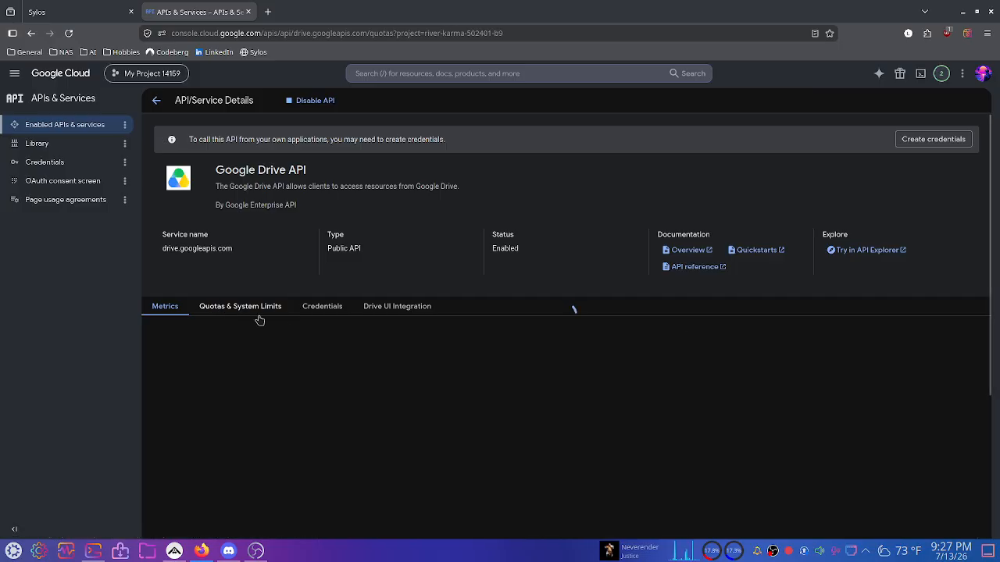
scroll(269, 319, "down", 2)
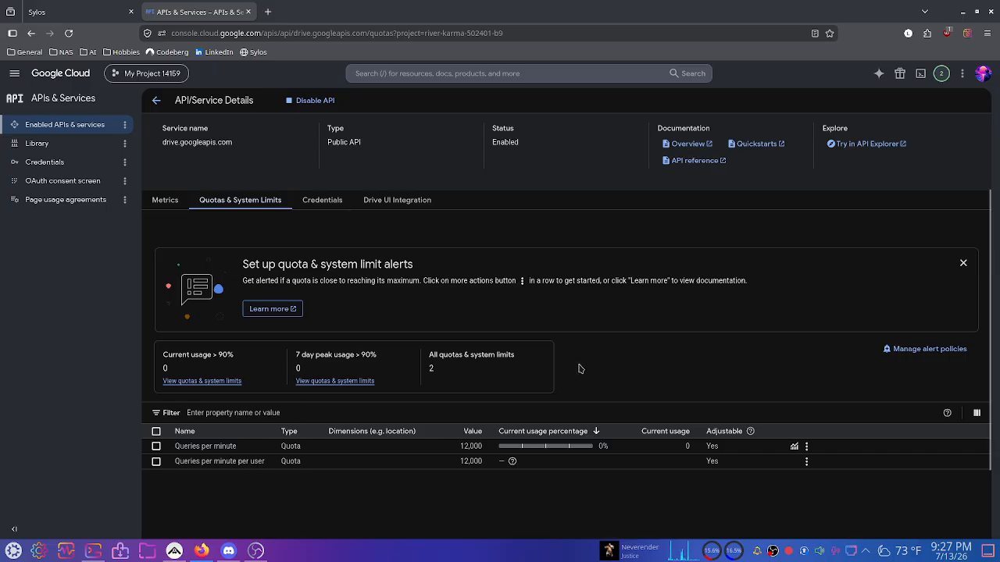
scroll(580, 368, "up", 2)
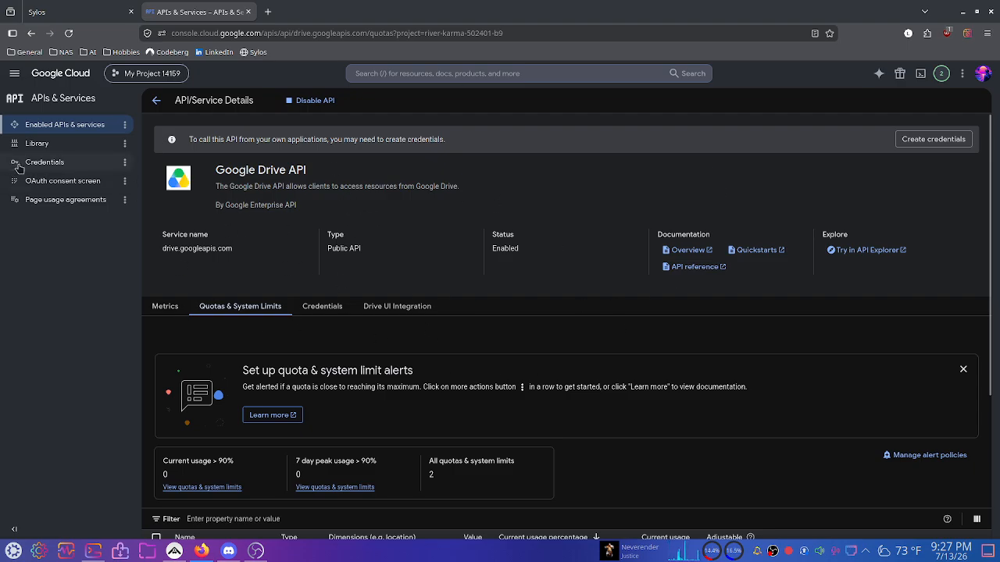
Start the OAuth setup with app name 'test 12345' and the account's e-mail as support contact.
left_click(75, 180)
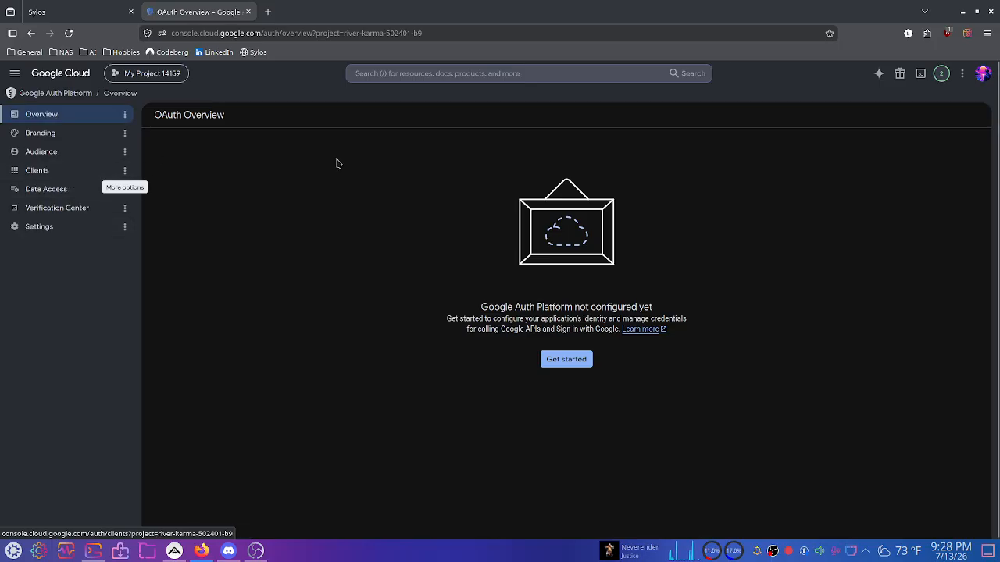
left_click(585, 363)
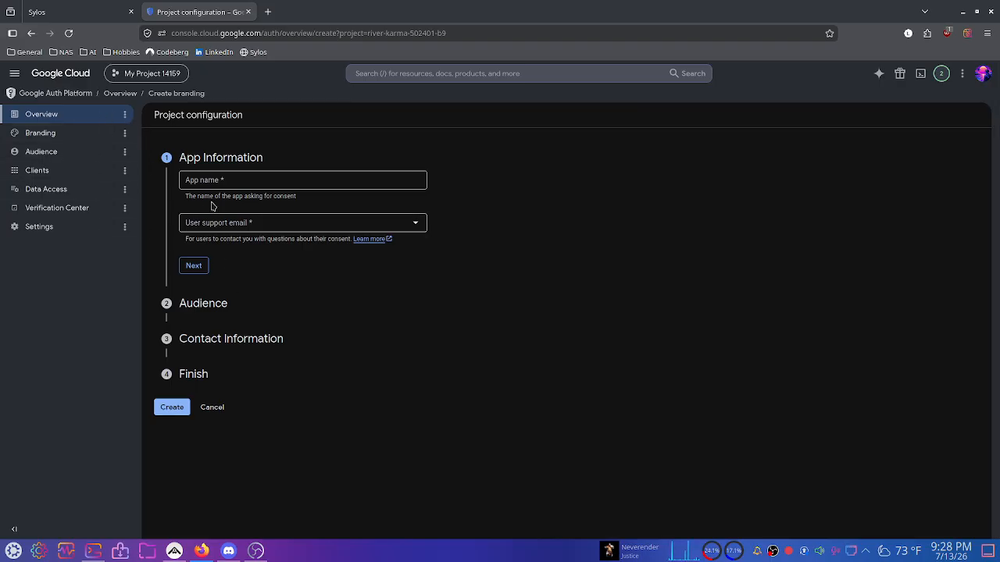
left_click(238, 177)
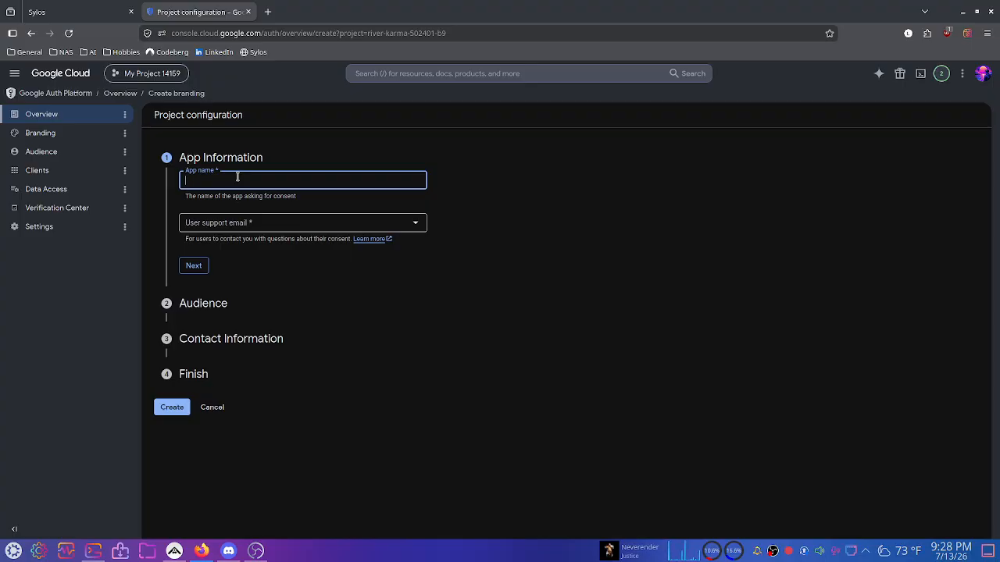
type("test 12345")
left_click(289, 225)
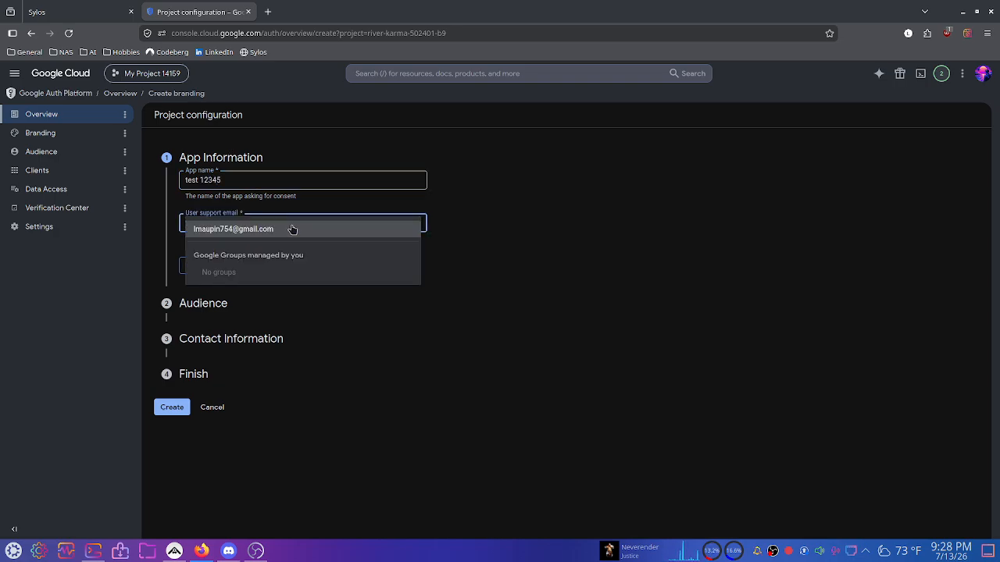
left_click(290, 226)
Set the OAuth audience to External for test users.
left_click(194, 265)
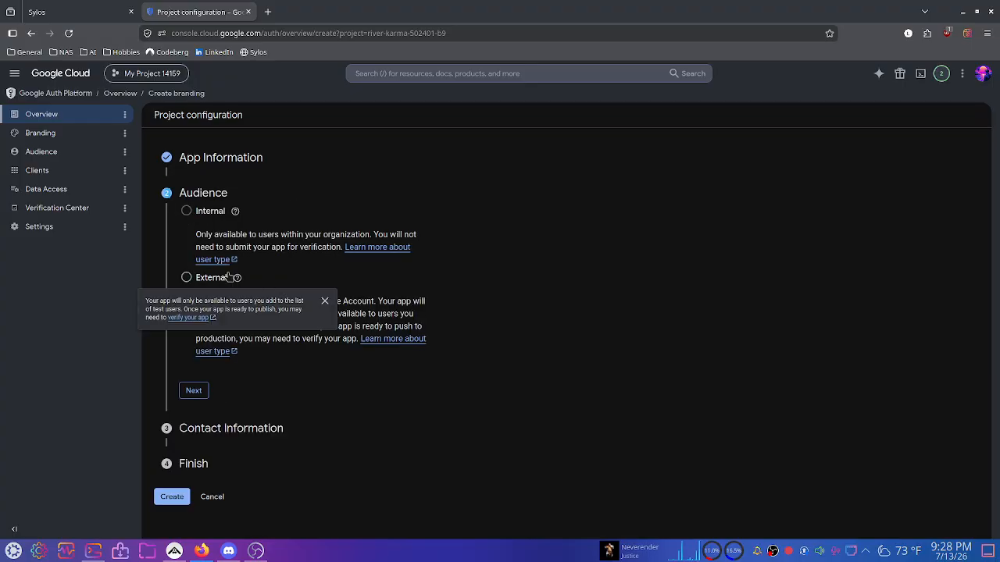
left_click(186, 279)
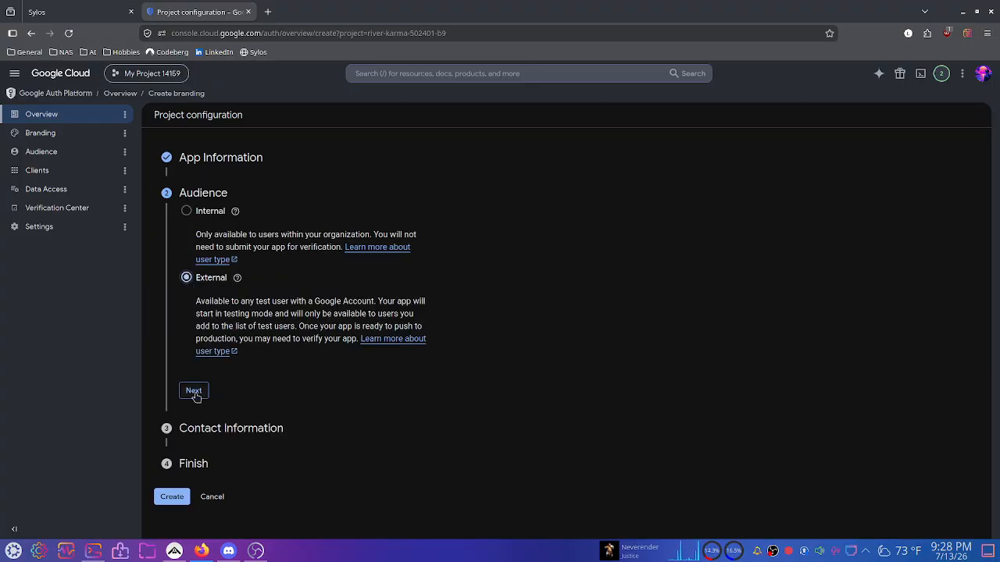
left_click(194, 390)
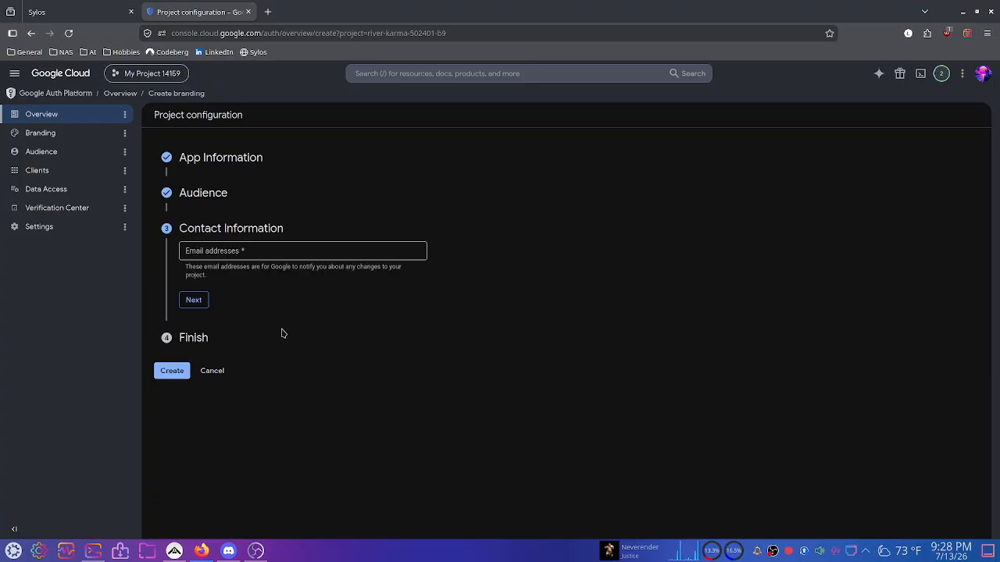
left_click(169, 195)
mouse_move(188, 212)
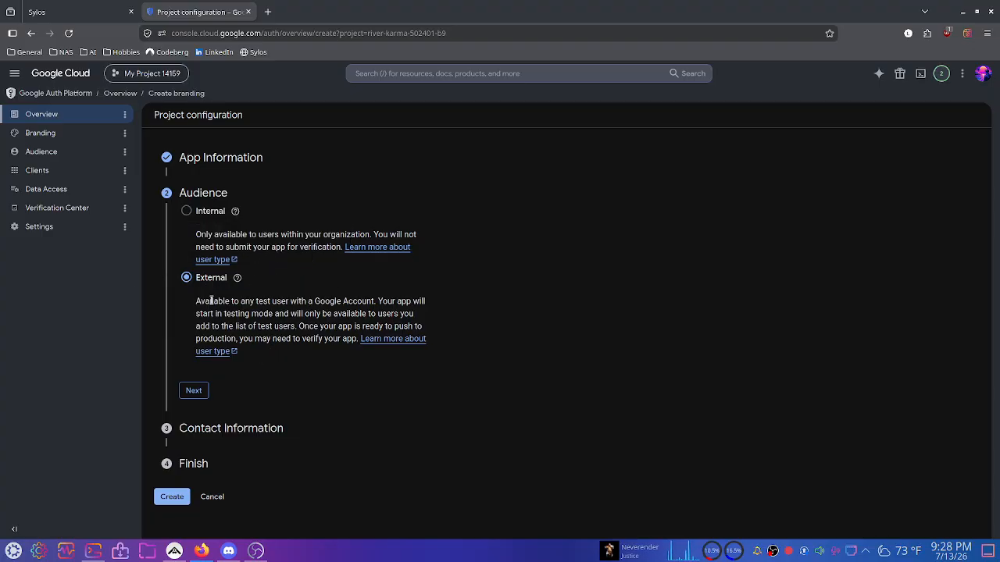
left_click_drag(196, 300, 357, 301)
right_click(301, 324)
left_click(269, 324)
left_click(239, 324)
left_click(188, 388)
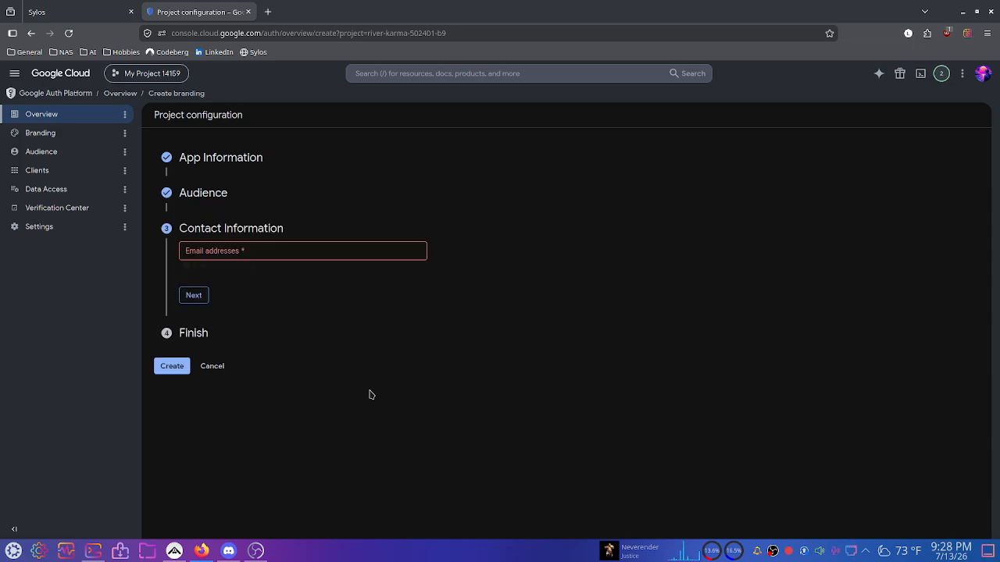
Enter the developer contact e-mail address.
left_click(267, 254)
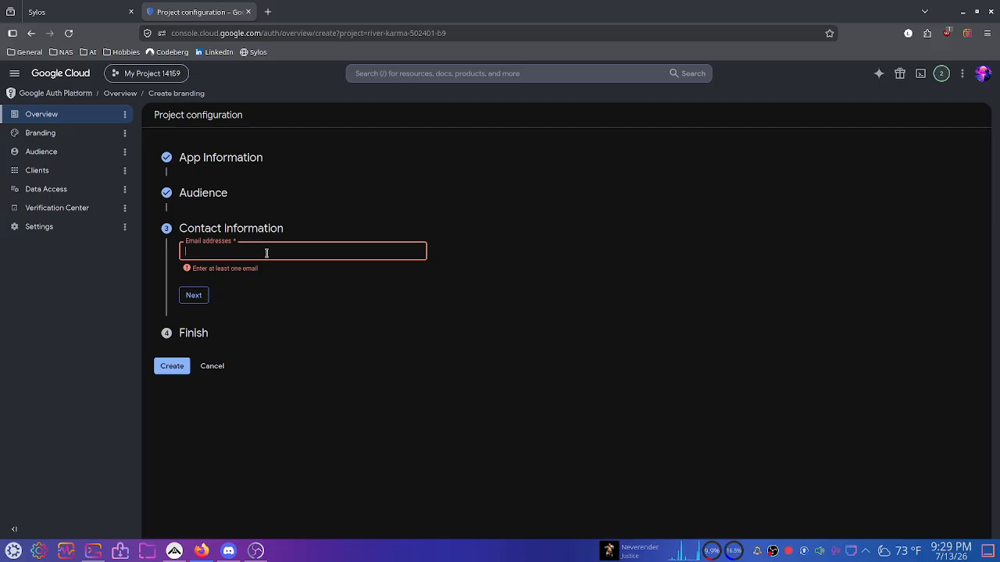
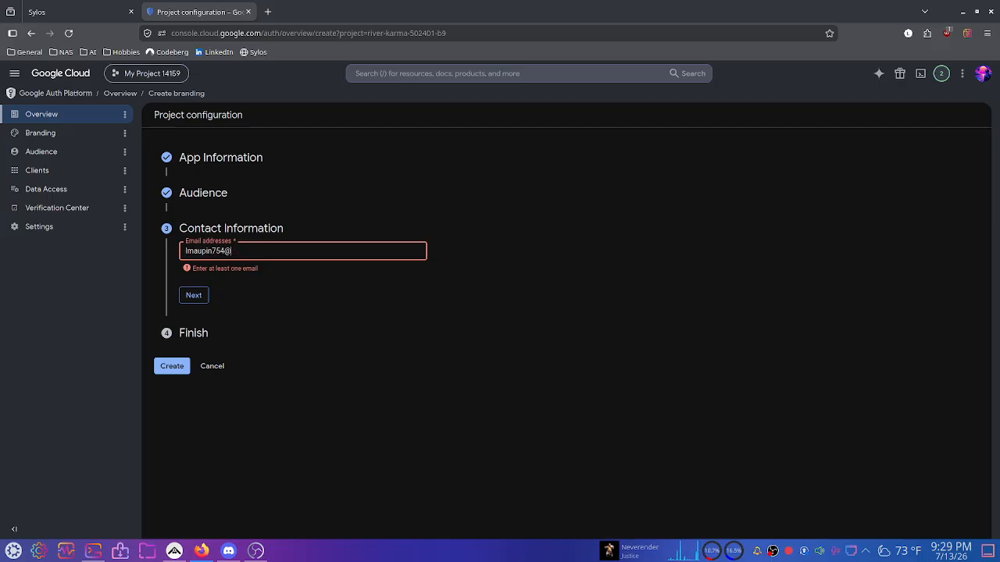
key("Return")
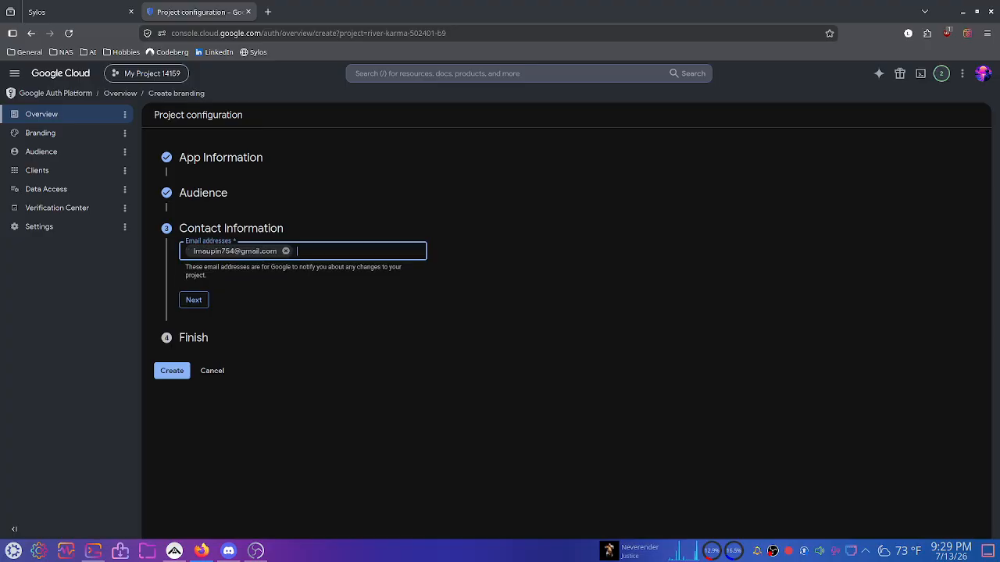
left_click(194, 300)
Agree to the Google API Services User Data Policy and create the OAuth configuration.
left_click(186, 282)
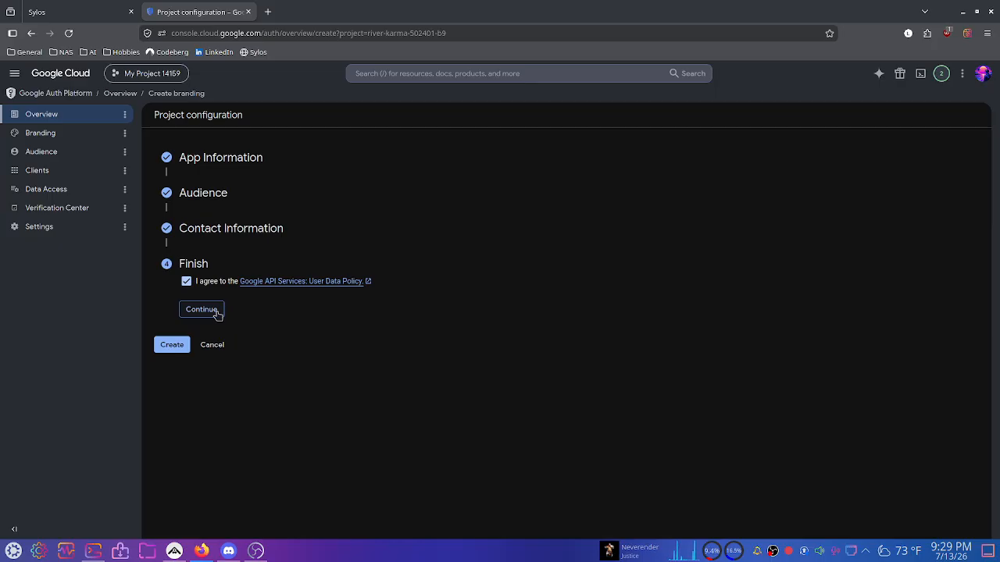
left_click(216, 311)
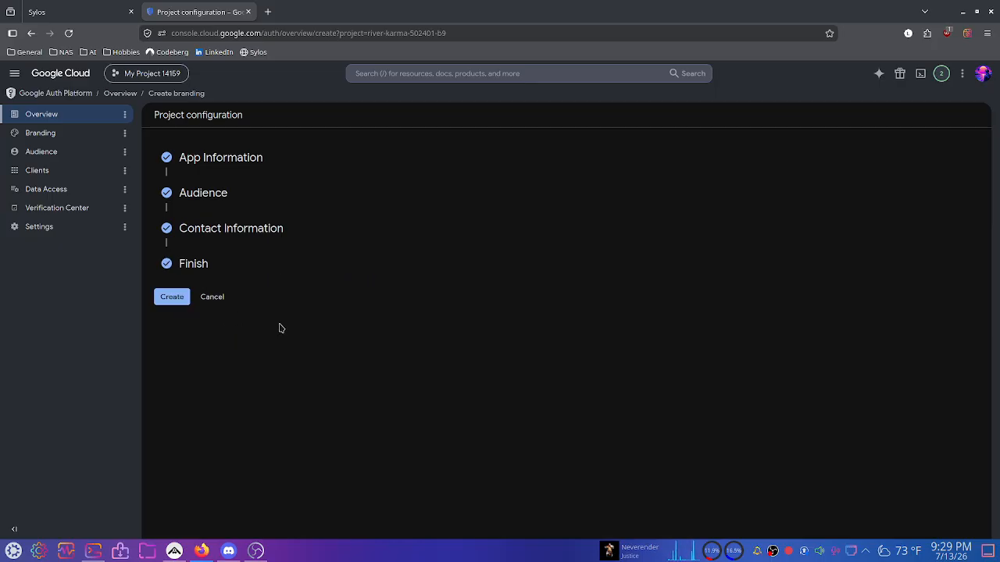
left_click(172, 297)
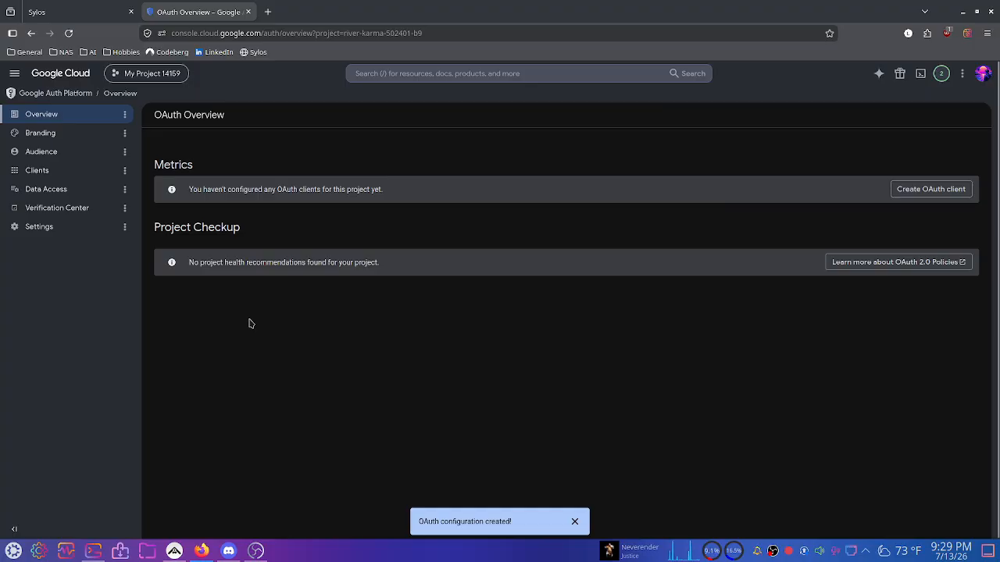
Create a Desktop app OAuth client with the default name 'Desktop client 1' and dismiss the confirmation.
double_click(293, 190)
triple_click(294, 190)
left_click(486, 203)
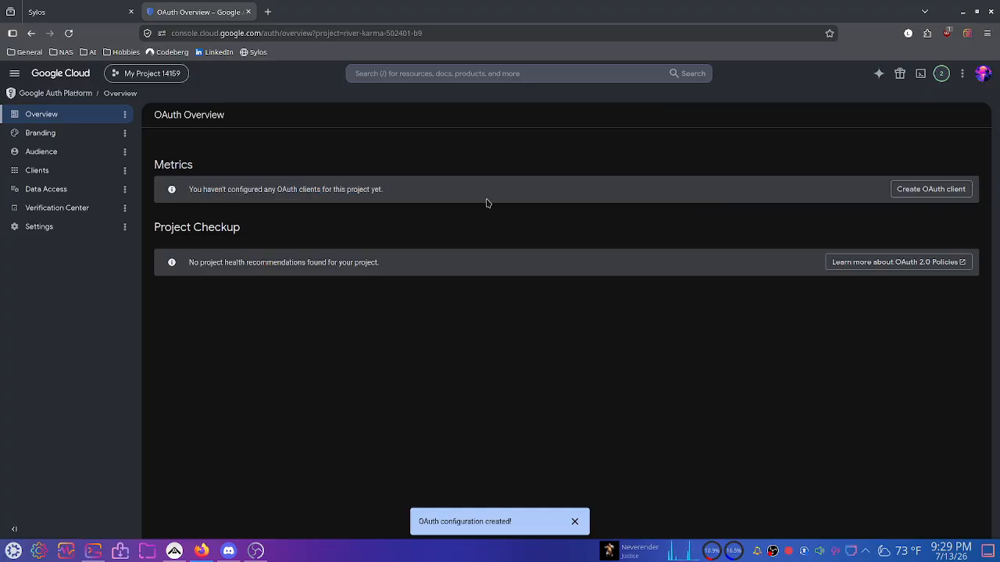
left_click(920, 194)
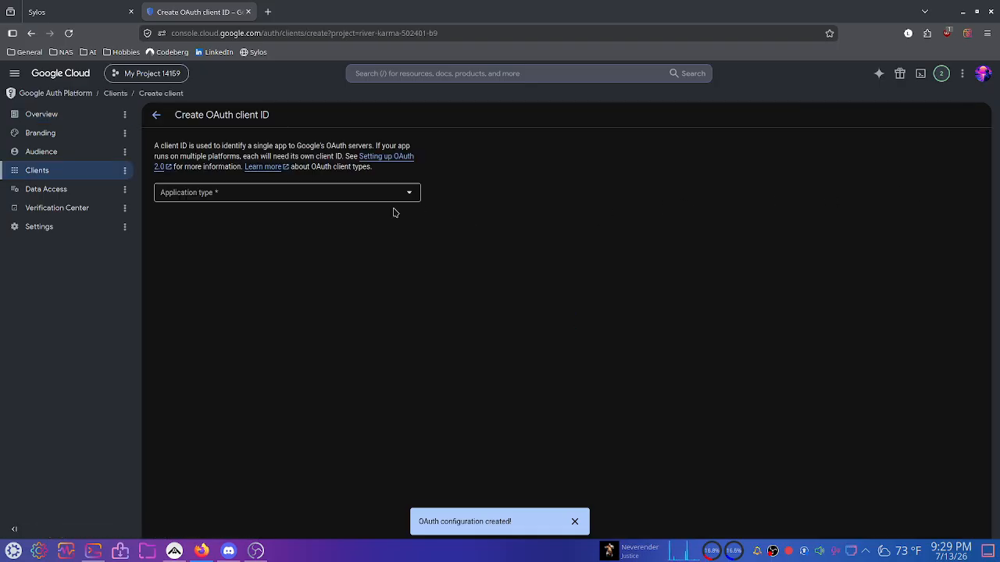
left_click(290, 195)
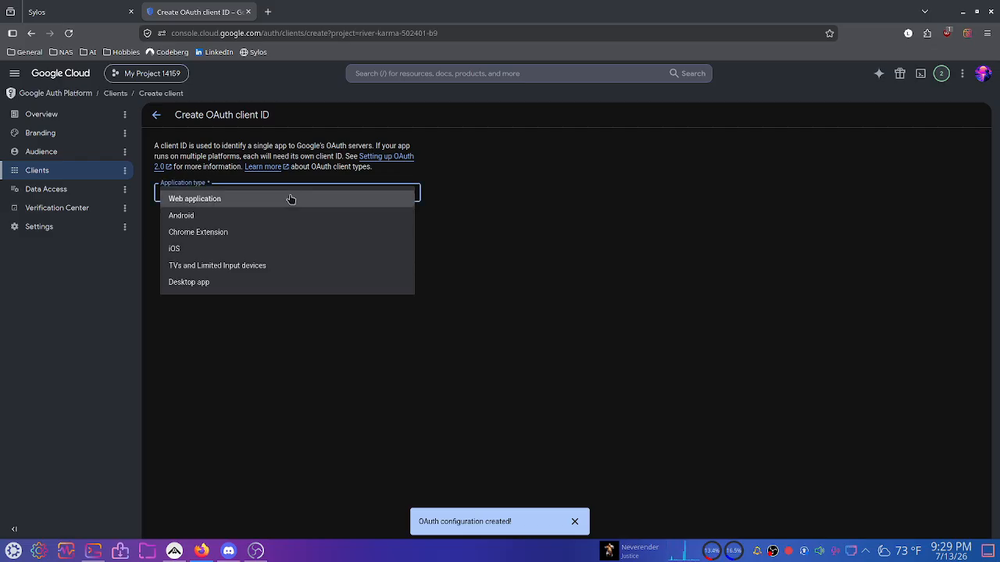
left_click(192, 284)
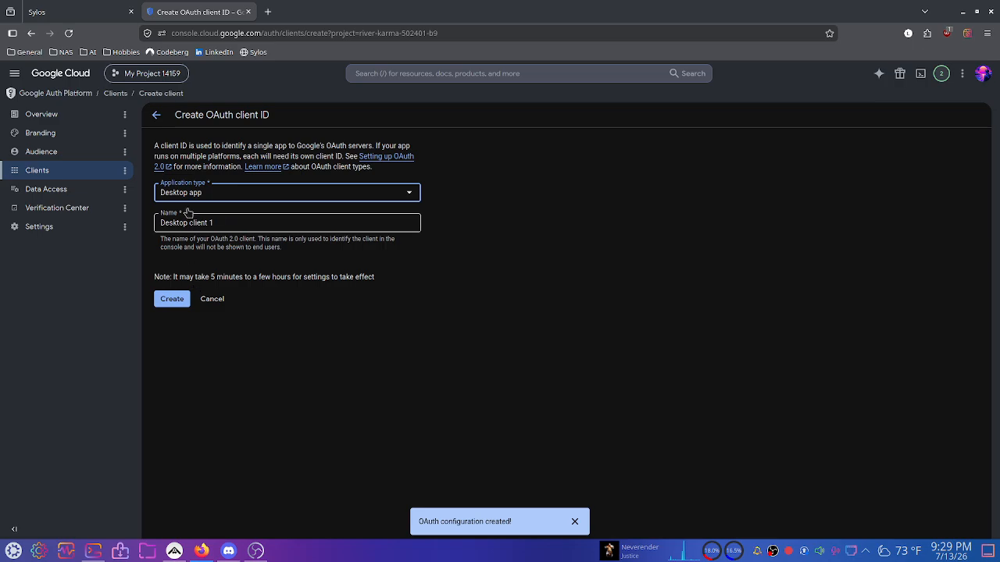
left_click(227, 223)
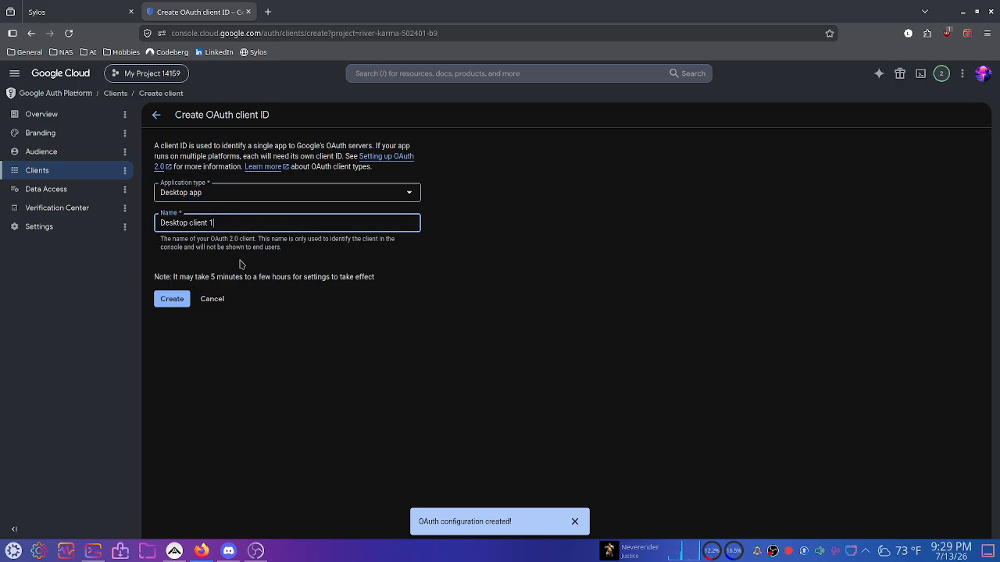
left_click(172, 299)
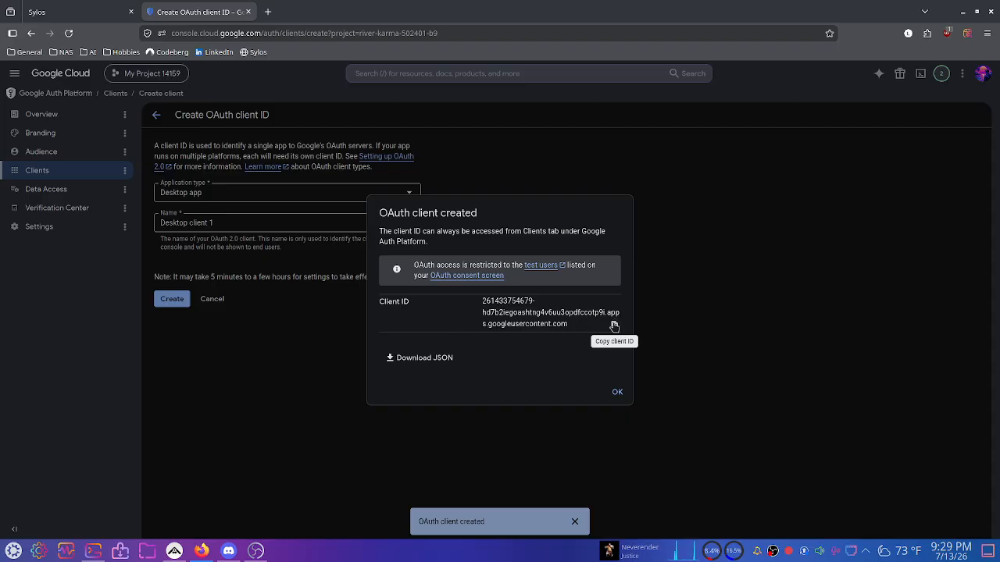
left_click(618, 394)
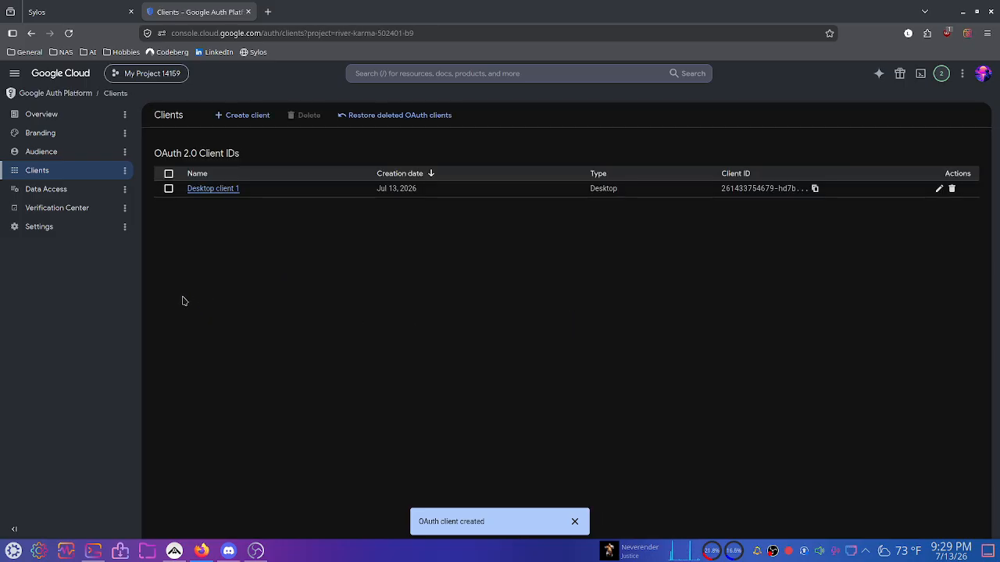
Open Desktop client 1's details and select its full Client ID value for copying.
left_click(938, 188)
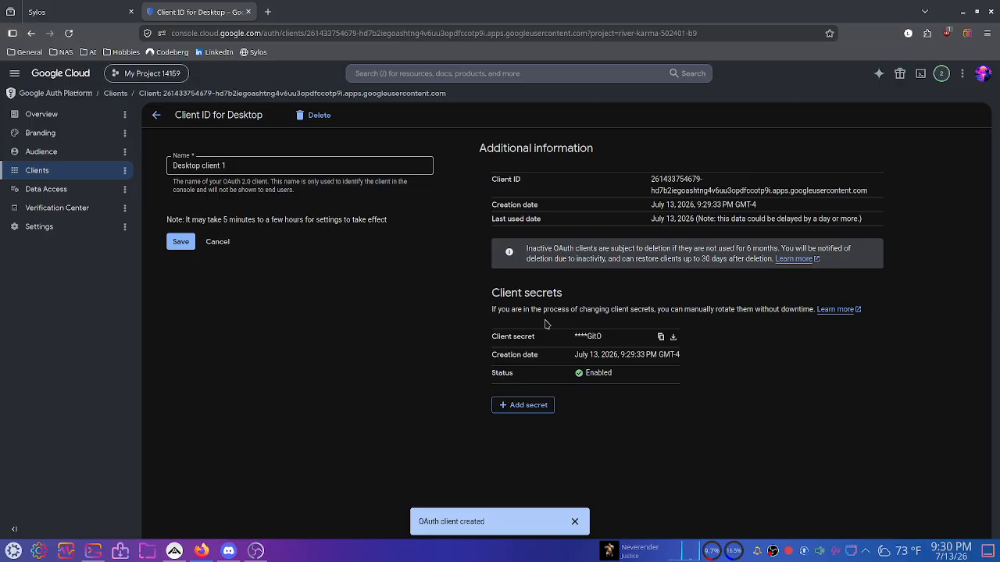
left_click(222, 242)
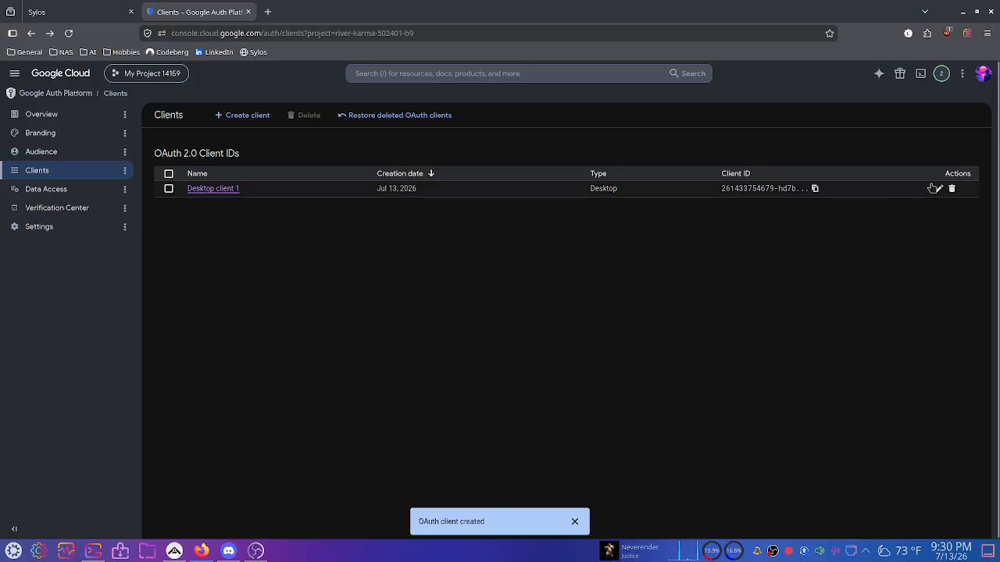
left_click(939, 189)
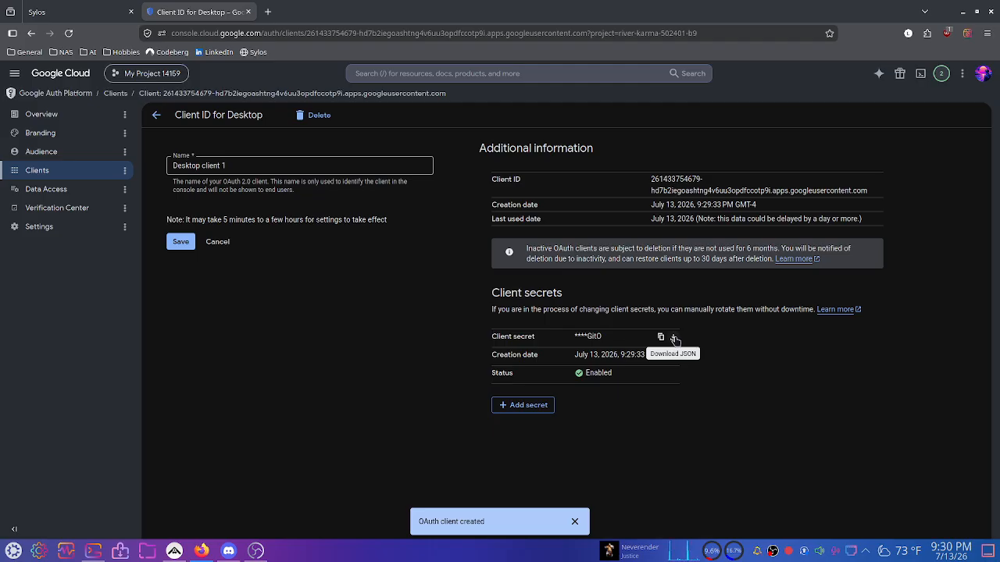
left_click(574, 521)
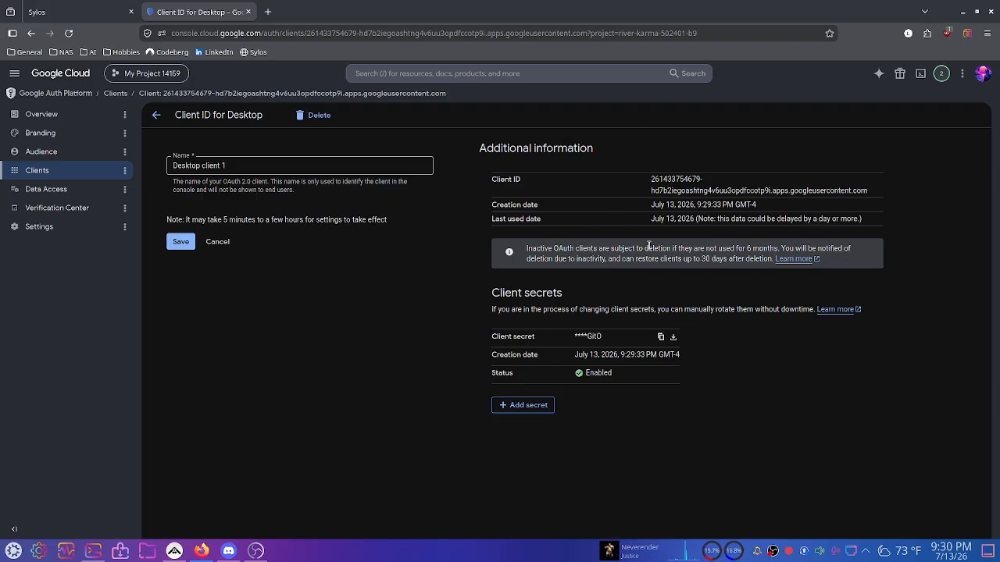
triple_click(719, 189)
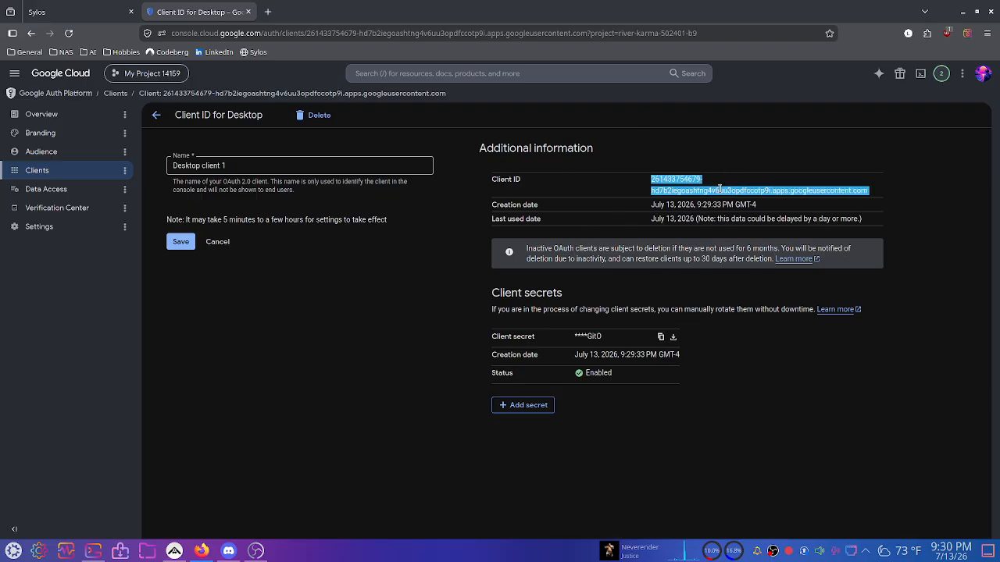
triple_click(719, 189)
triple_click(719, 189)
triple_click(719, 189)
Paste the copied client ID into the Client ID field of Sylos's Google Drive credentials.
left_click(47, 12)
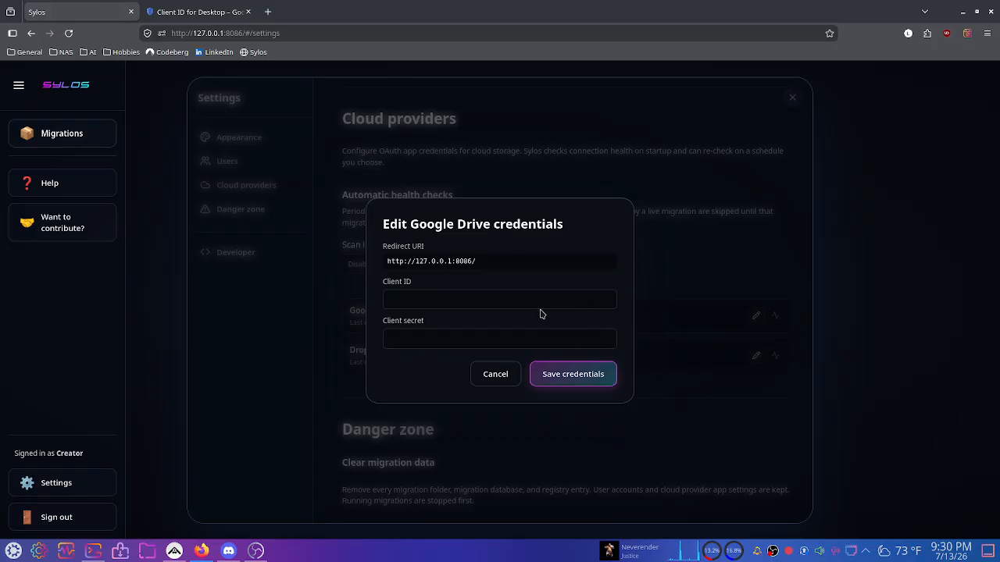
left_click(466, 300)
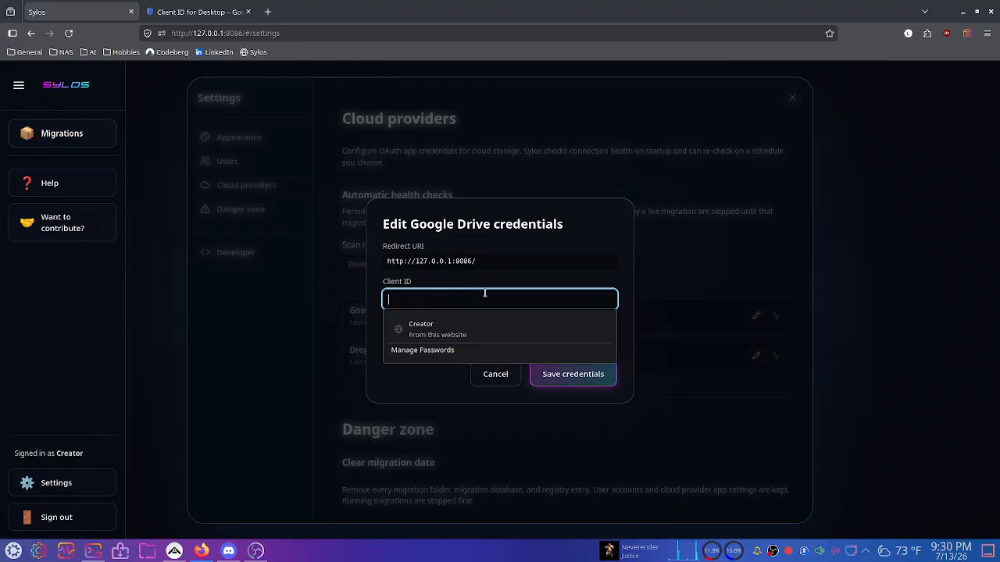
left_click(485, 295)
left_click(485, 295)
key("ctrl+v")
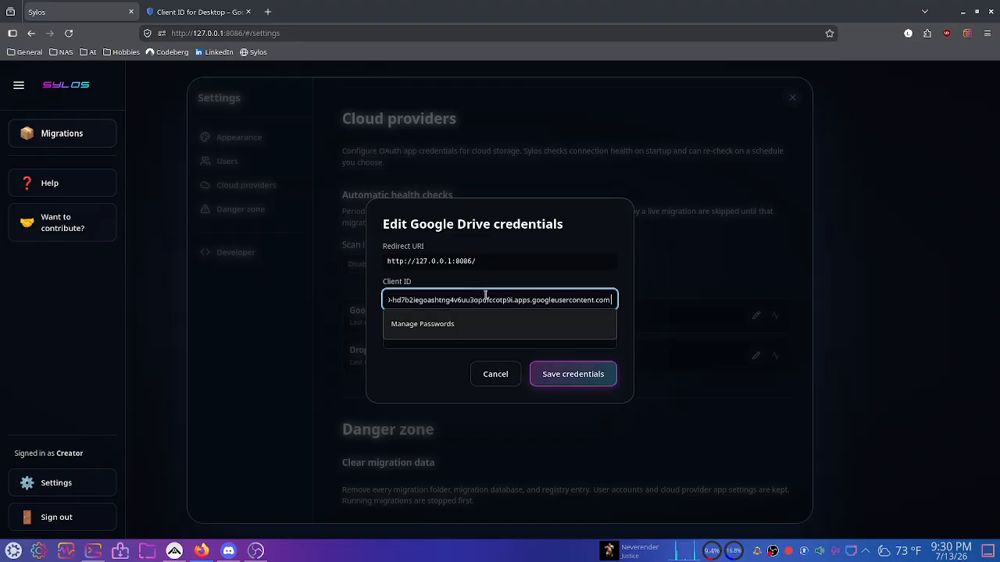
Copy Desktop client 1's client secret from the Google Cloud client details page.
left_click(508, 279)
left_click(196, 6)
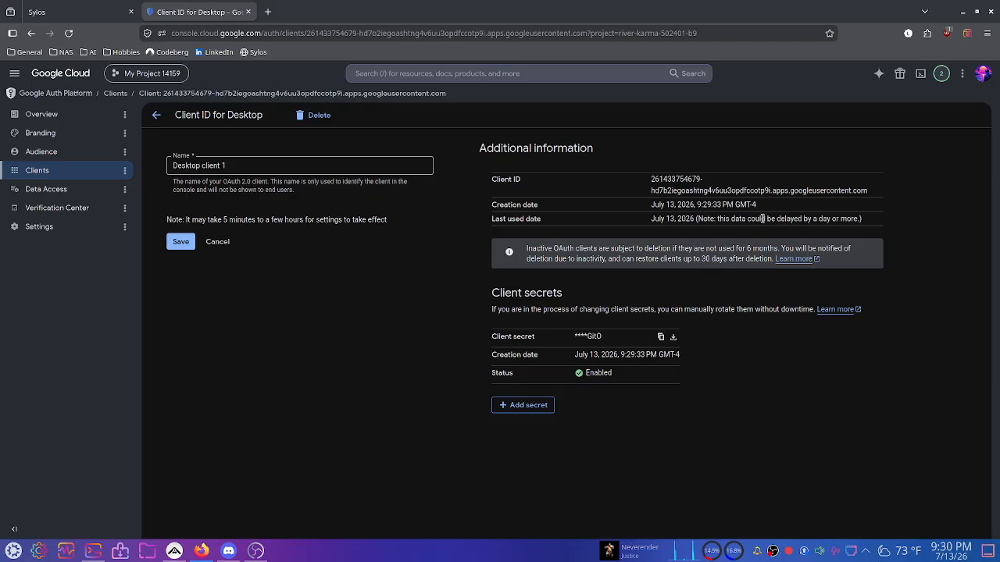
triple_click(696, 187)
triple_click(500, 176)
left_click(722, 181)
triple_click(592, 337)
left_click(586, 337)
triple_click(586, 337)
left_click(591, 337)
left_click(660, 338)
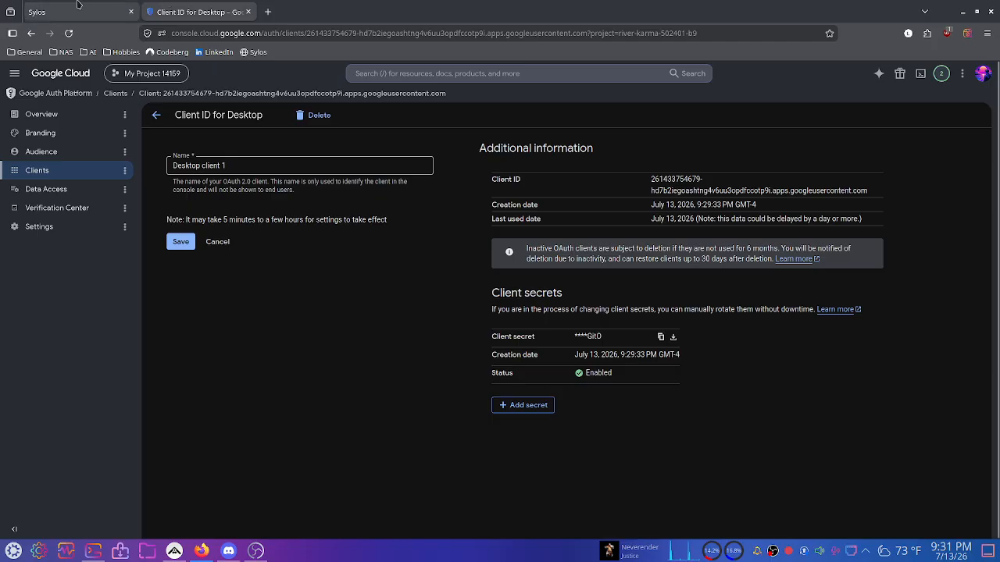
Paste the client secret in Sylos, save the Google Drive credentials, and run a passing connection test.
left_click(47, 12)
left_click(545, 336)
key("ctrl+v")
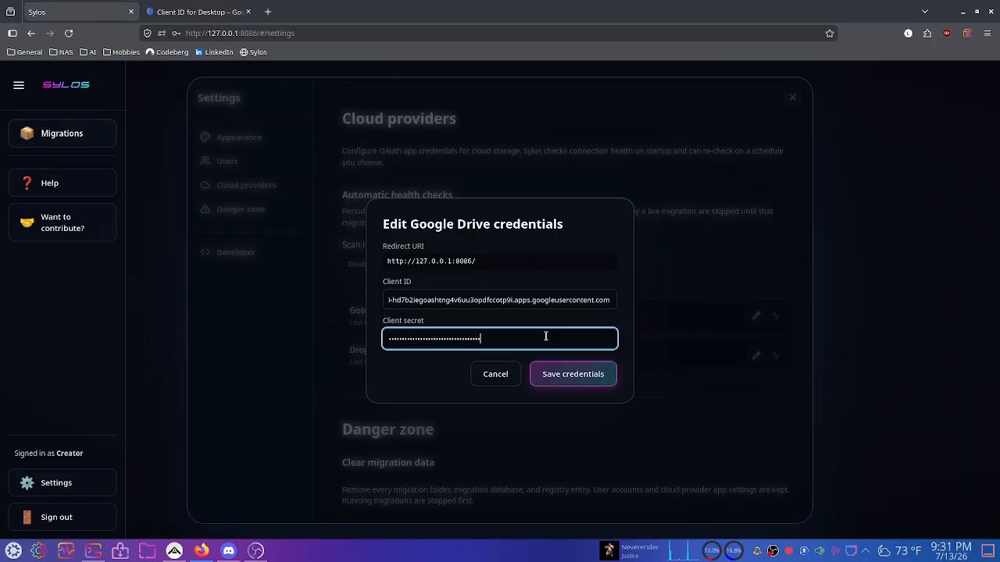
left_click(587, 374)
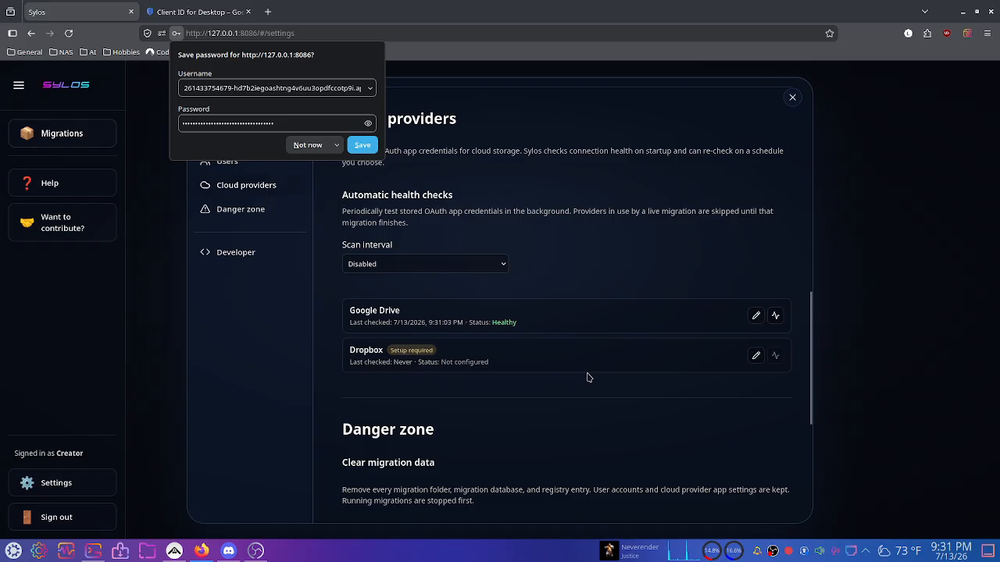
left_click(308, 145)
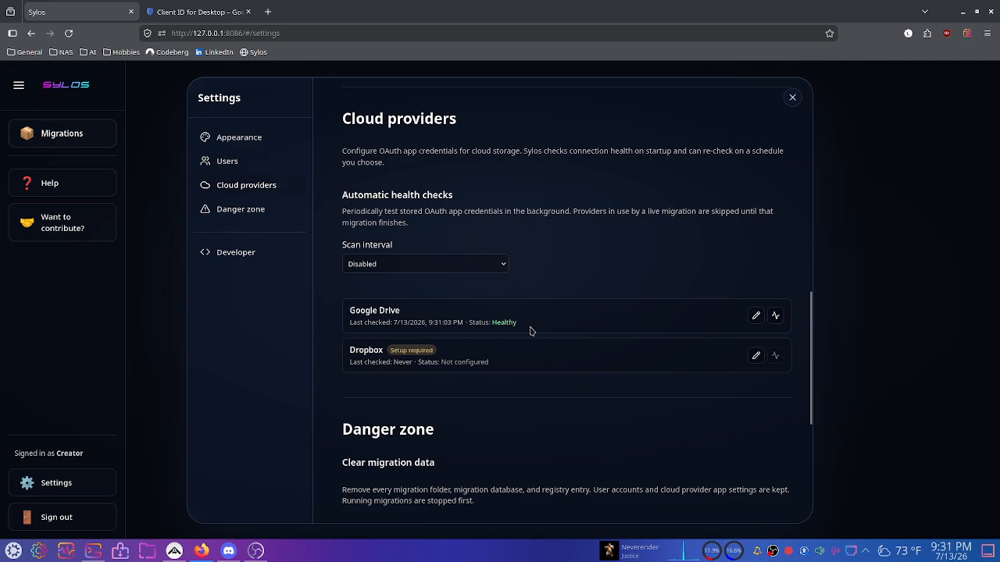
left_click(776, 316)
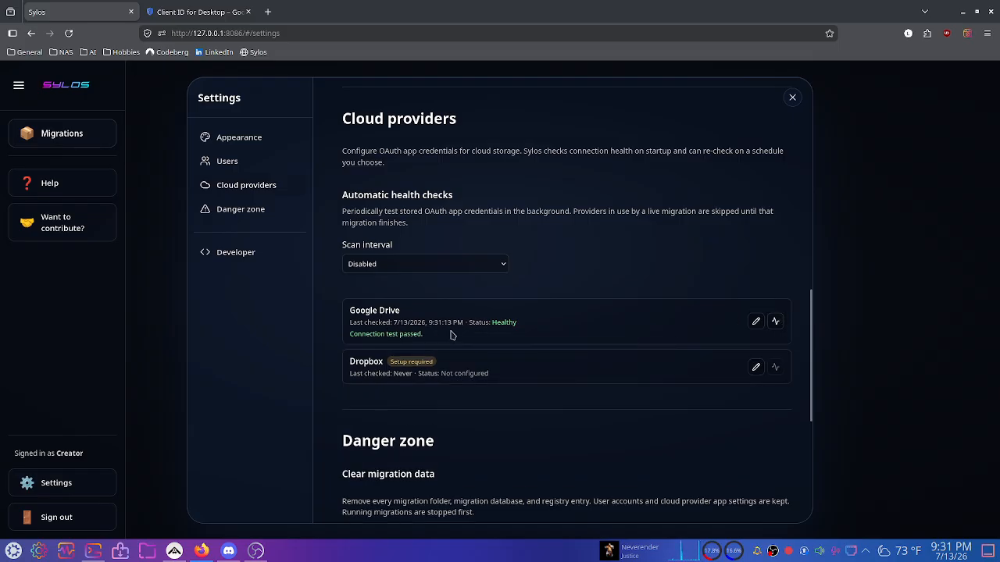
left_click(792, 97)
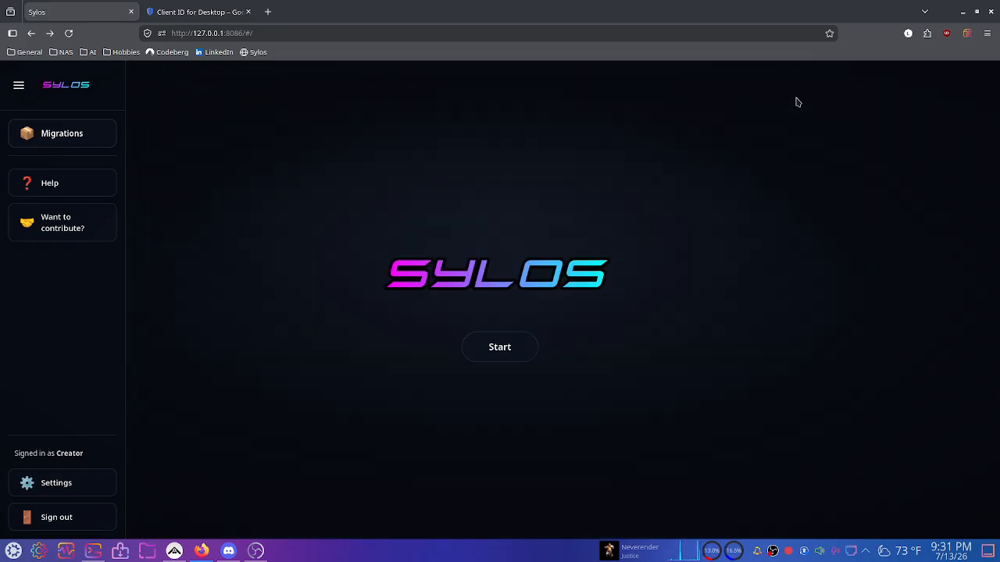
left_click(198, 11)
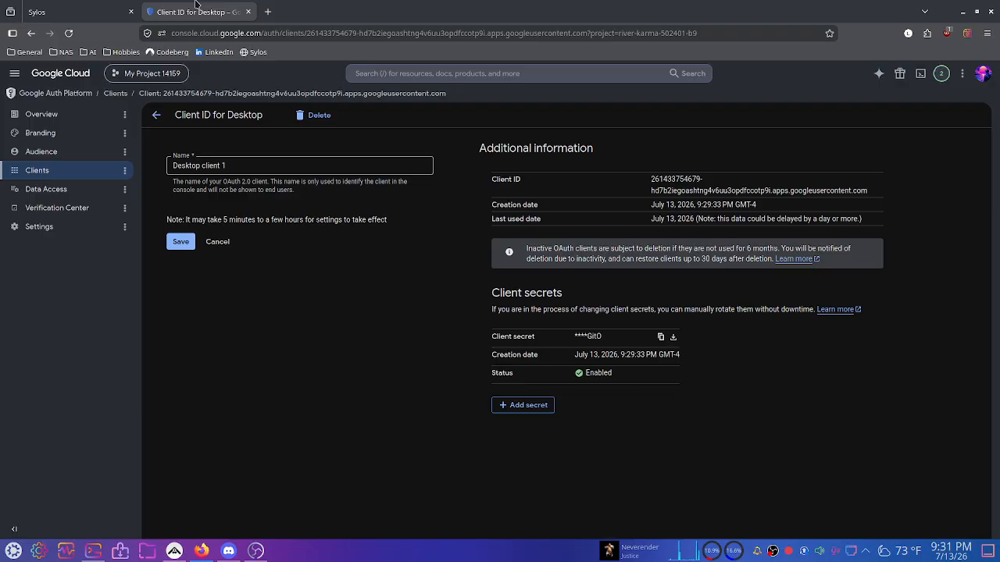
On Data Access, select the restricted Google Drive .../auth/drive scope and apply it.
left_click(218, 241)
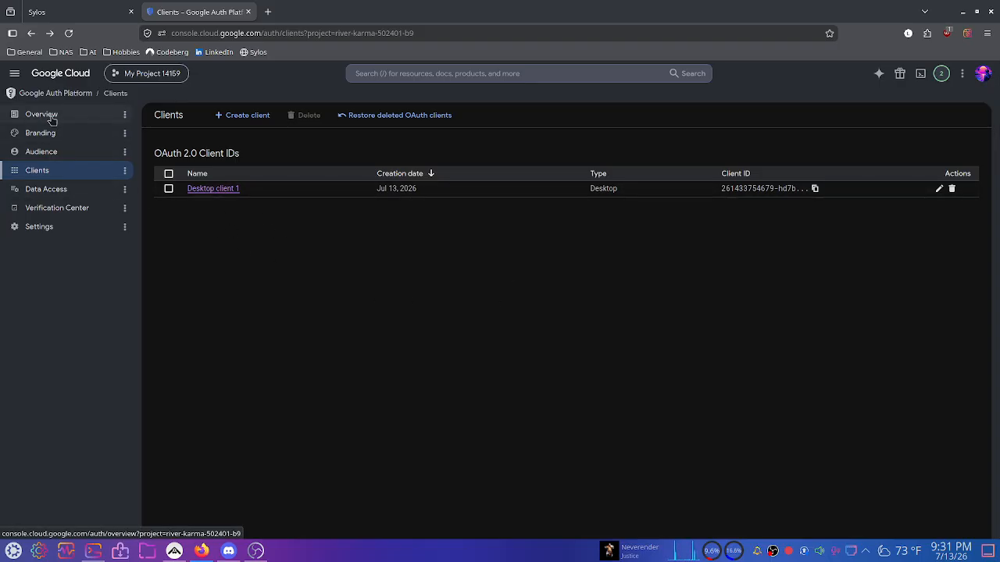
left_click(64, 192)
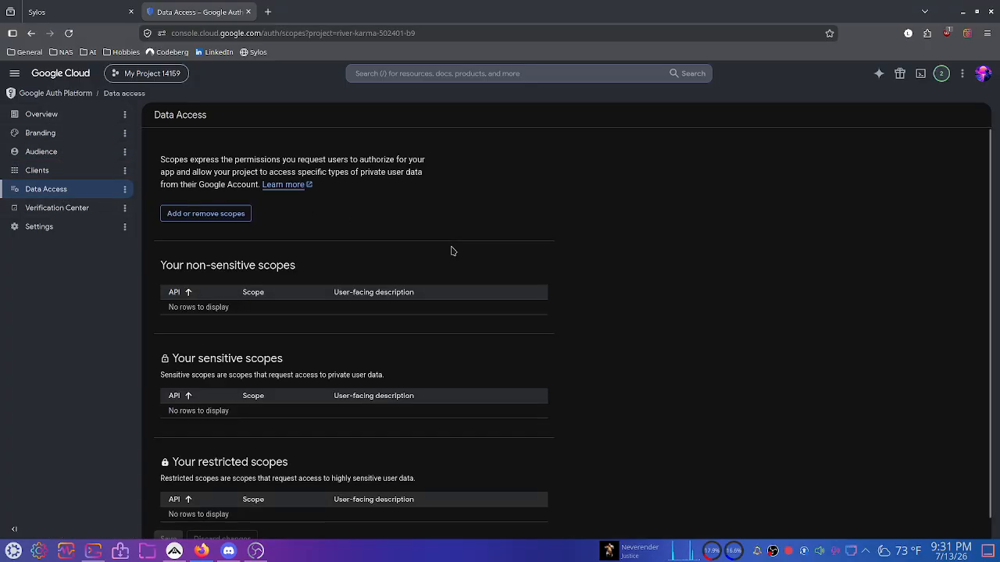
left_click(215, 222)
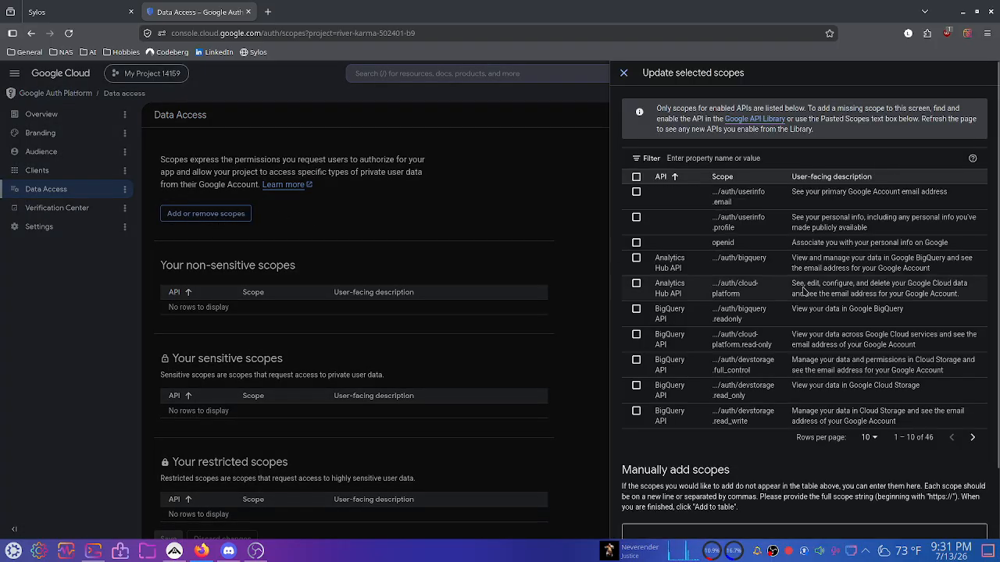
scroll(727, 336, "down", 2)
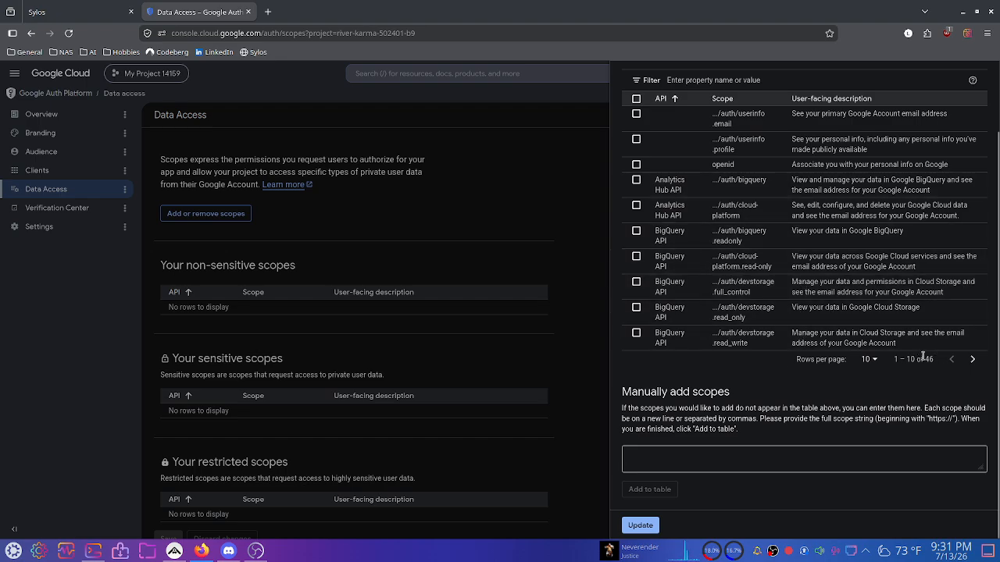
left_click(973, 359)
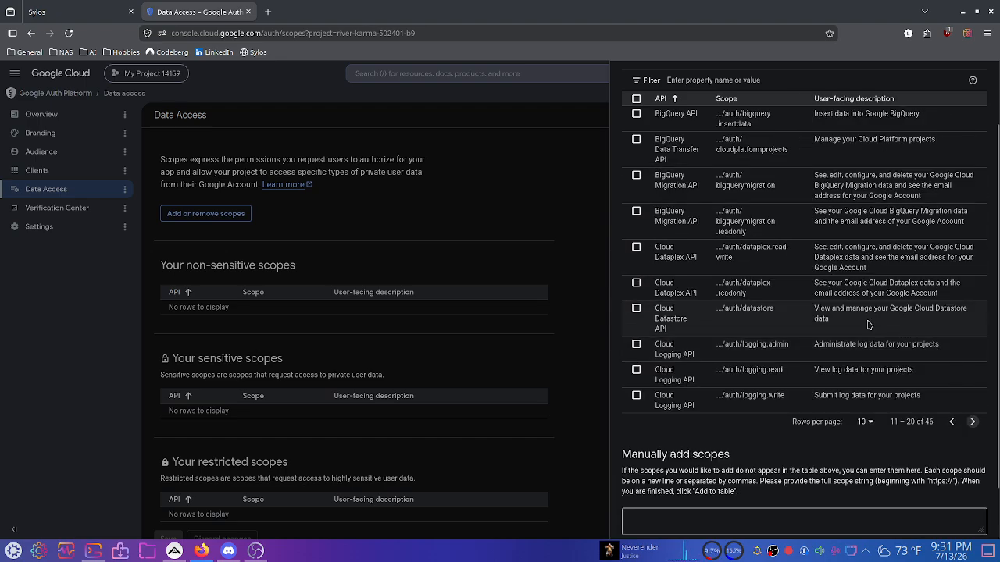
left_click(973, 422)
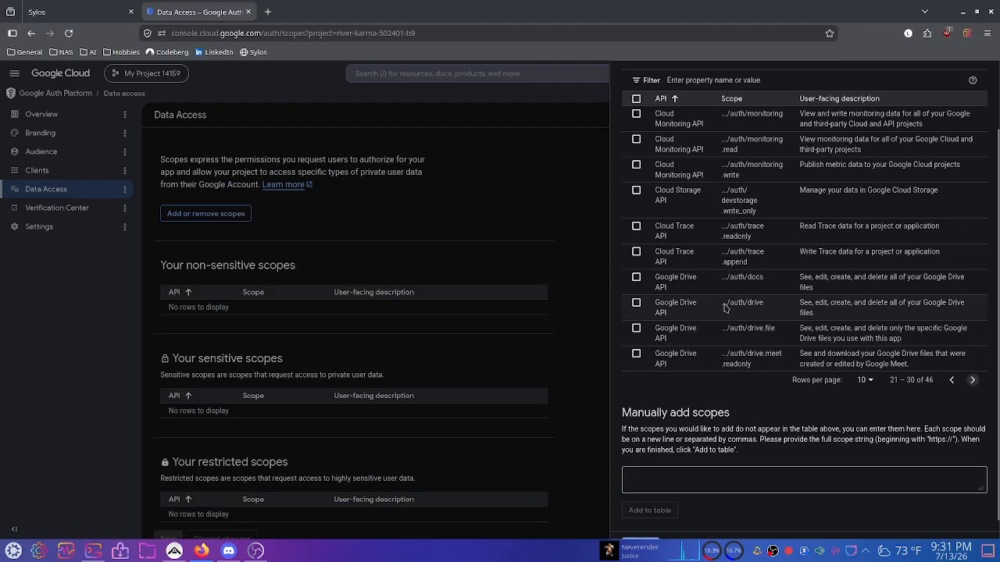
left_click(636, 303)
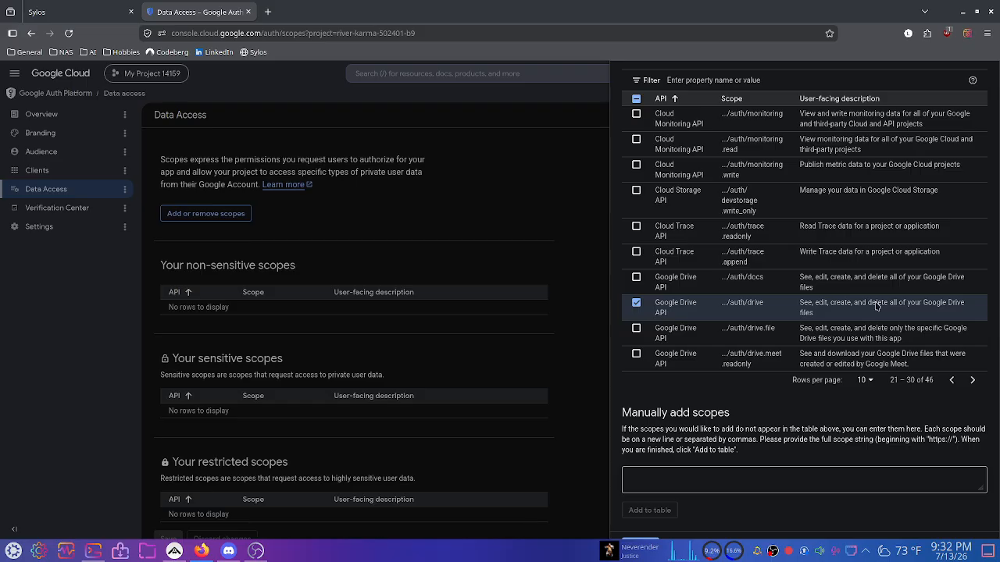
scroll(687, 344, "down", 1)
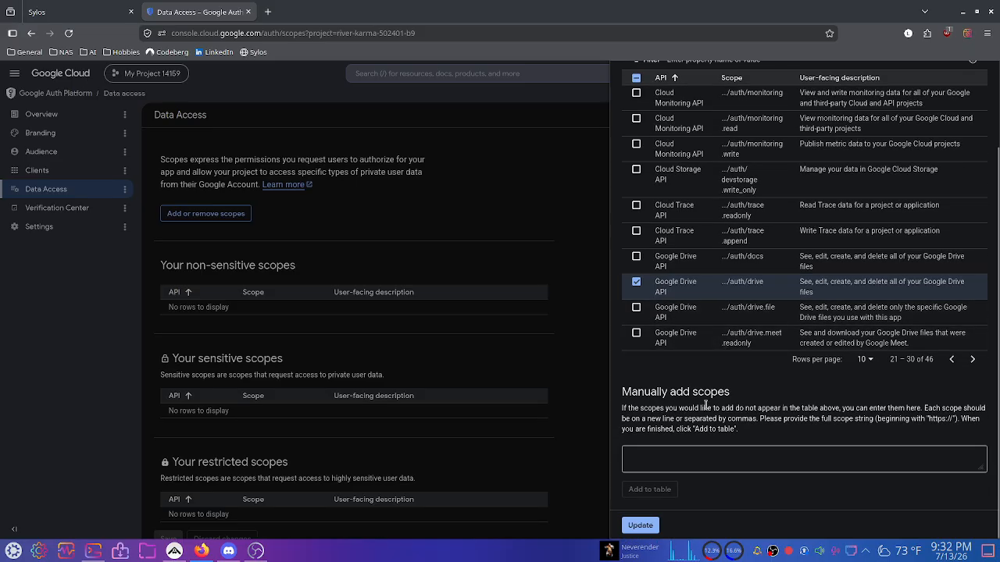
left_click(641, 525)
Save the Data Access changes and dismiss the confirmation.
scroll(508, 379, "down", 1)
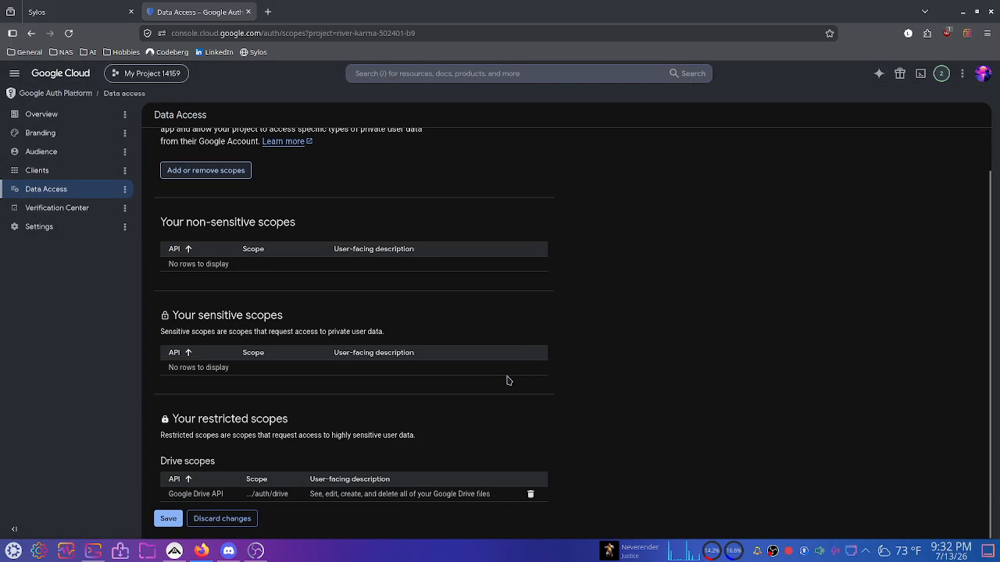
left_click(170, 520)
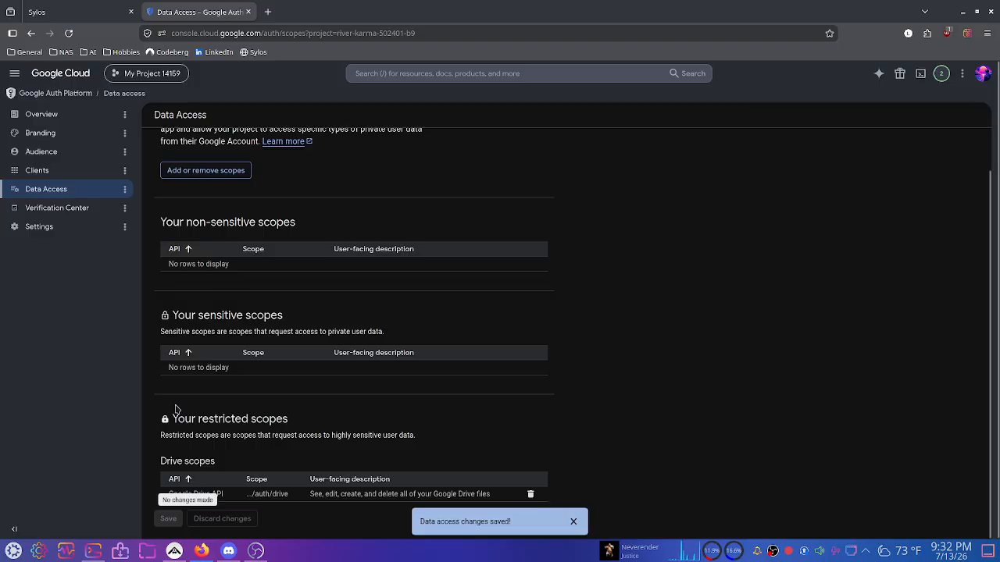
left_click(575, 521)
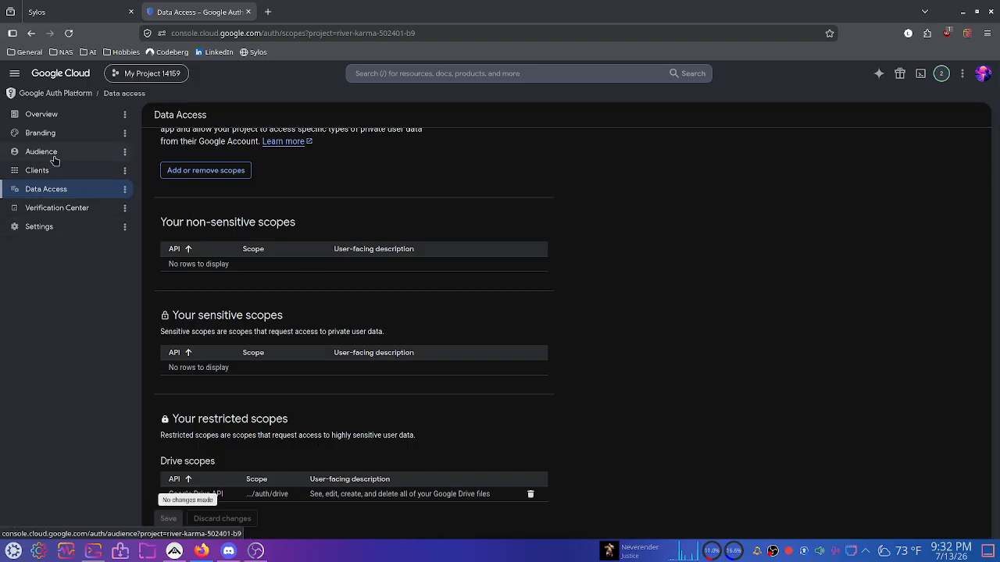
On the Audience page, add the test user's Google account e-mail and save.
left_click(55, 156)
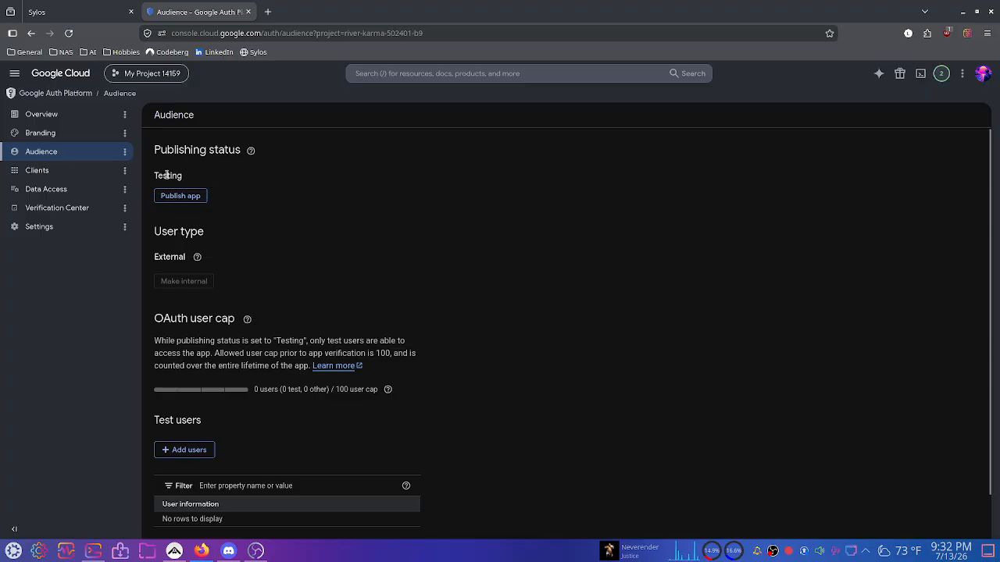
double_click(166, 175)
left_click(298, 234)
scroll(186, 278, "down", 1)
scroll(185, 278, "down", 1)
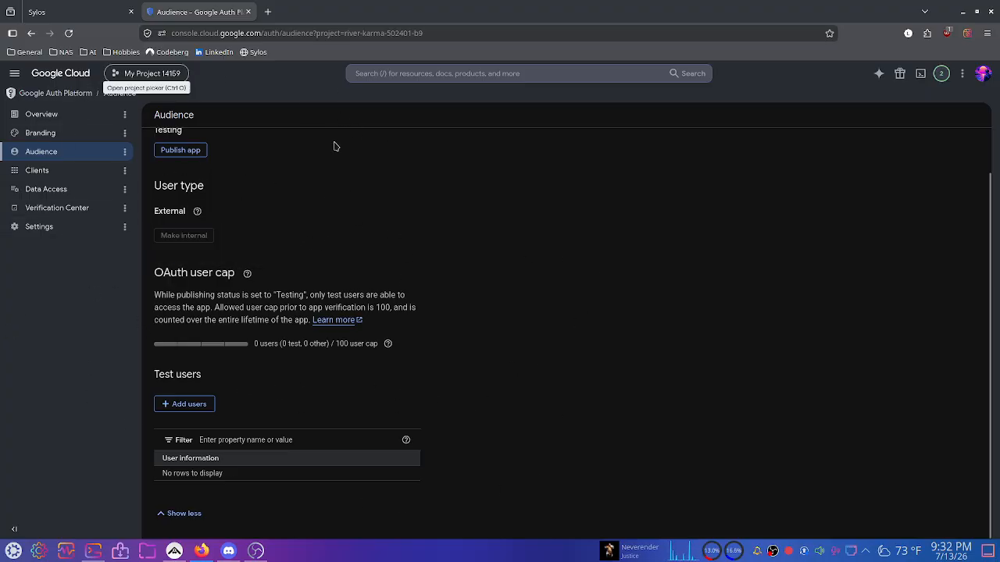
left_click(207, 406)
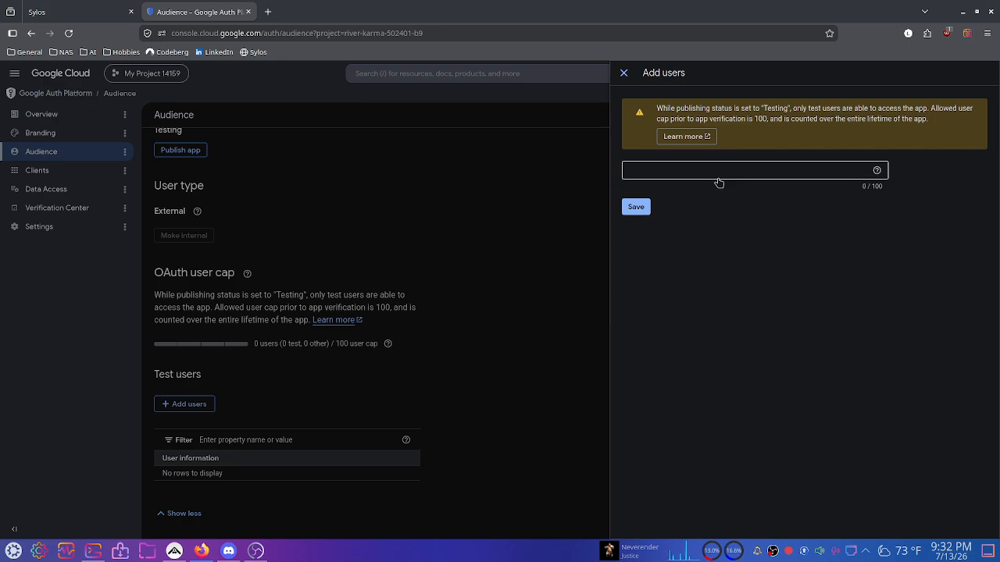
left_click(720, 167)
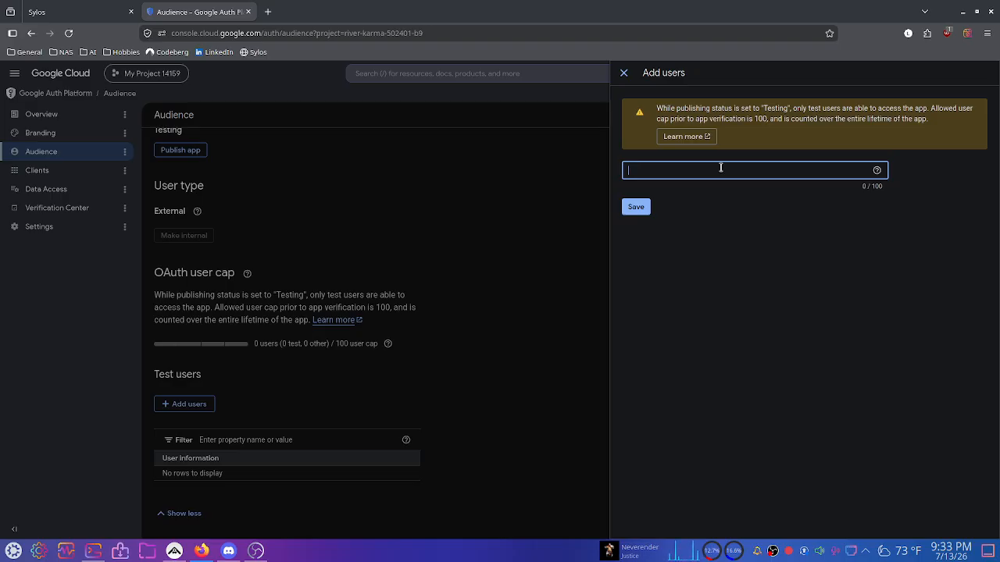
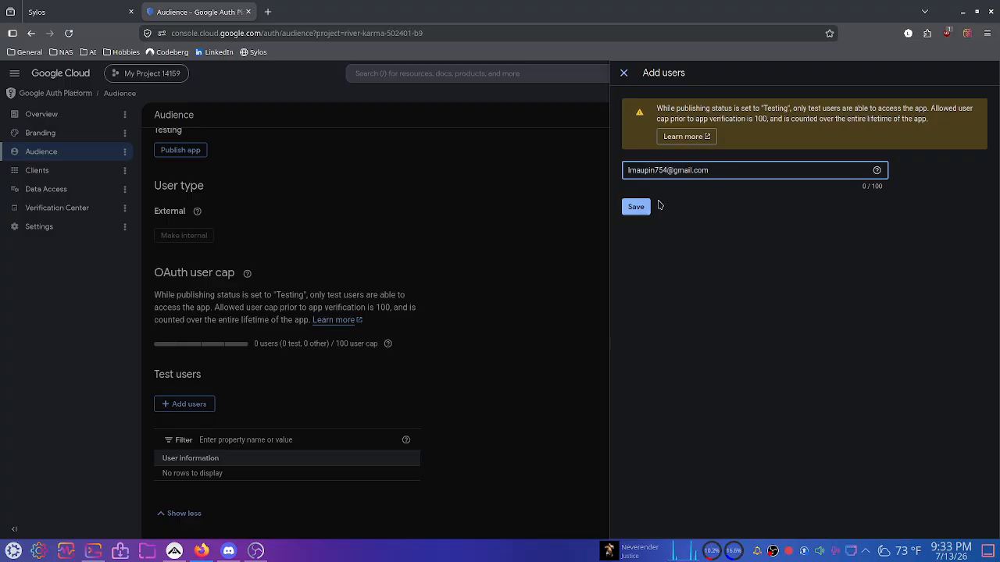
key("Return")
left_click(636, 208)
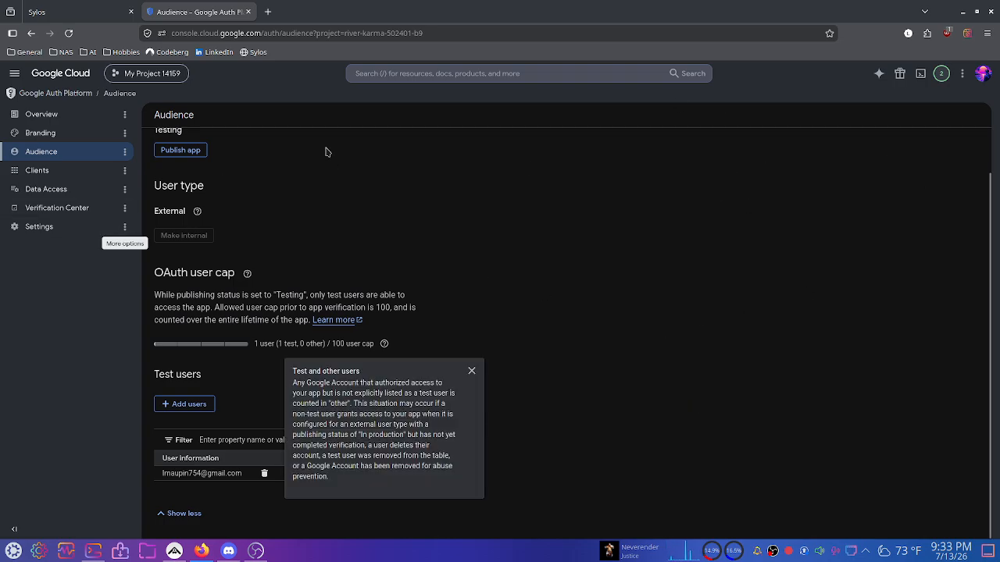
Close the Google Cloud tab, start a new Sylos migration, and reload the source choices to show Google Drive.
left_click(245, 11)
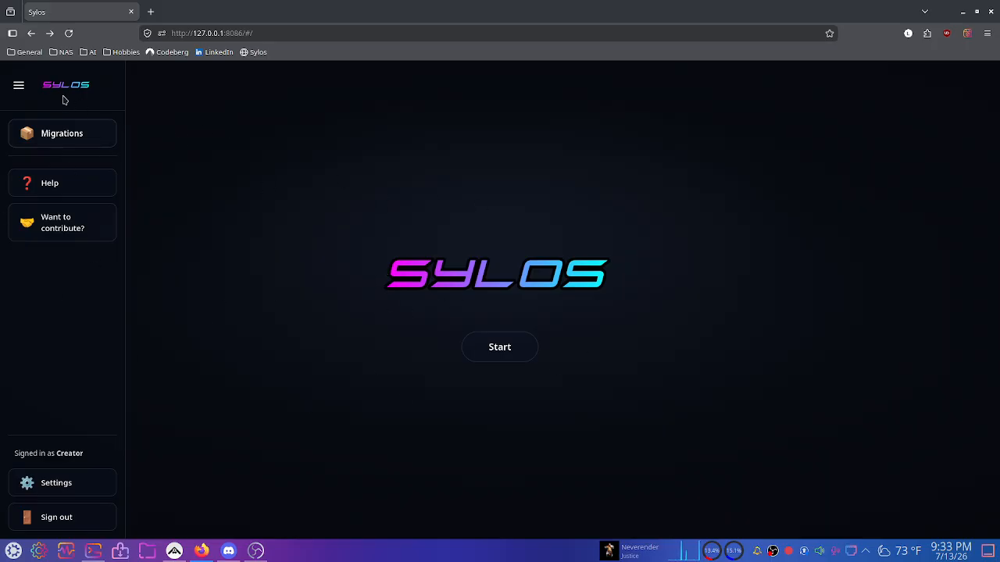
left_click(19, 84)
left_click(489, 346)
left_click(462, 341)
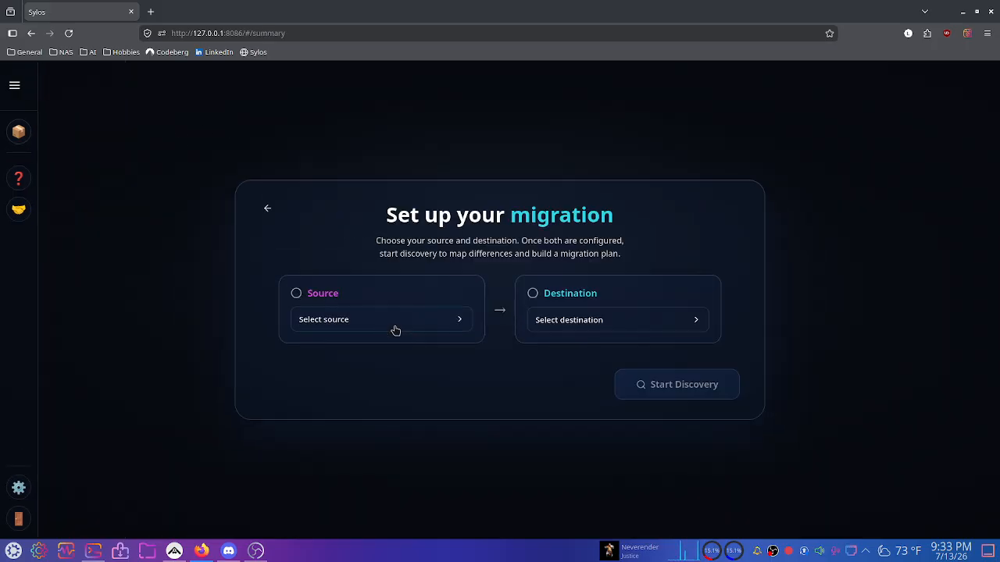
left_click(395, 328)
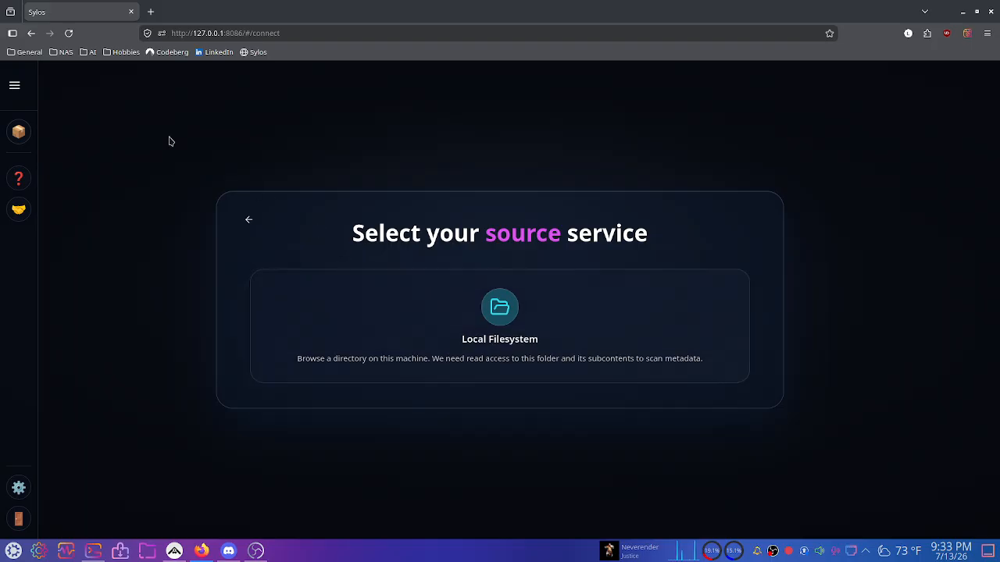
left_click(69, 33)
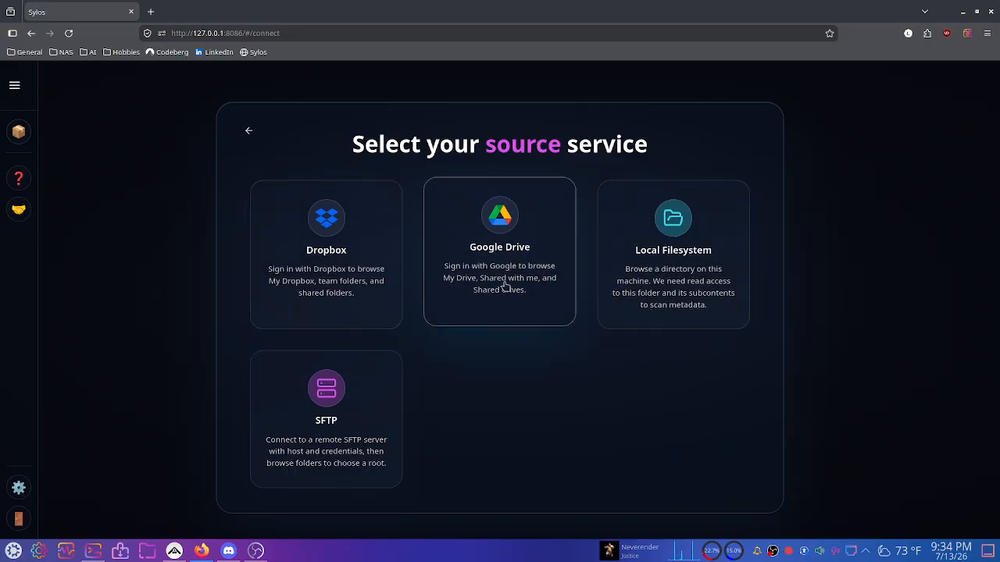
Pick Google Drive as the source service and begin Sign in with Google.
left_click(465, 222)
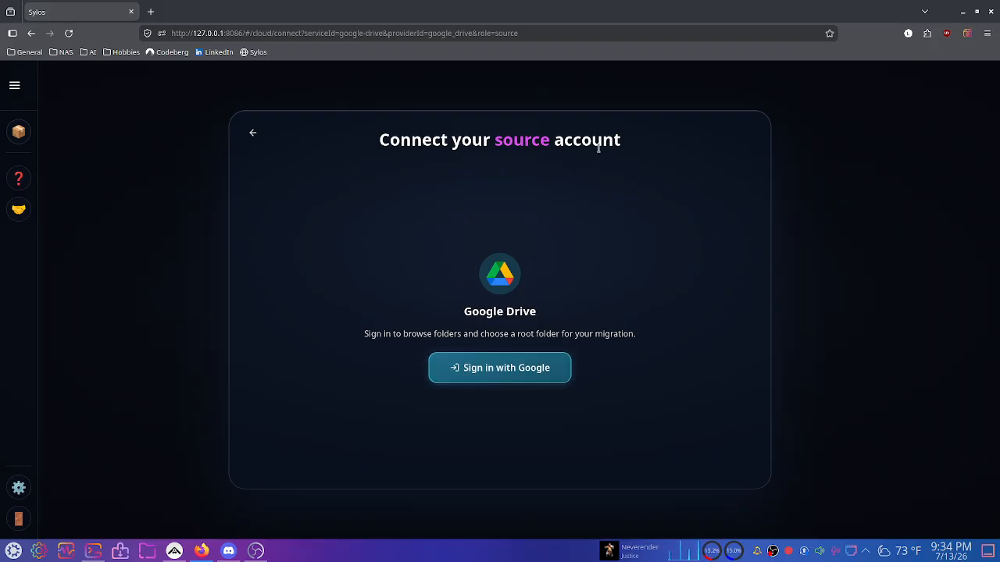
left_click_drag(363, 343, 597, 344)
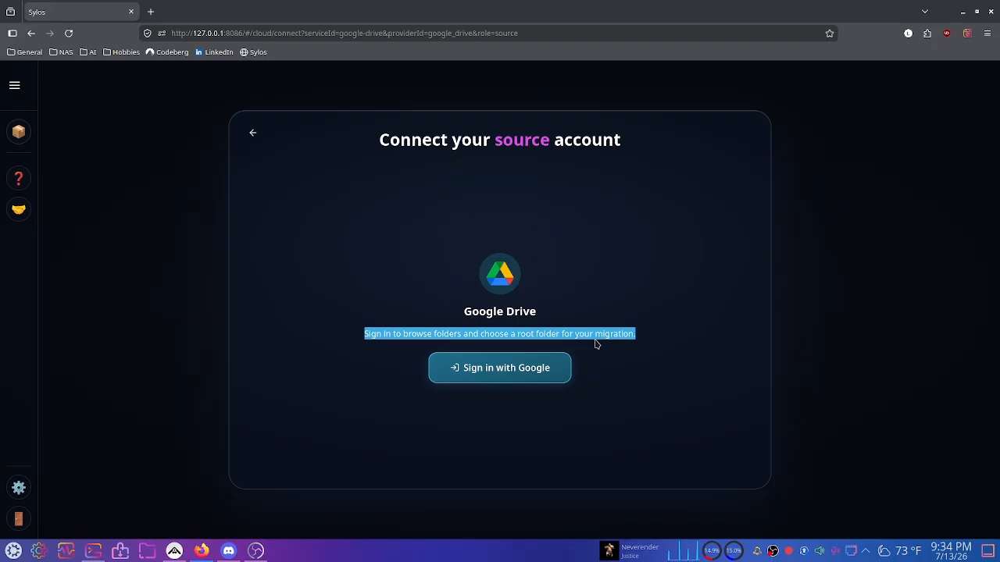
left_click(466, 379)
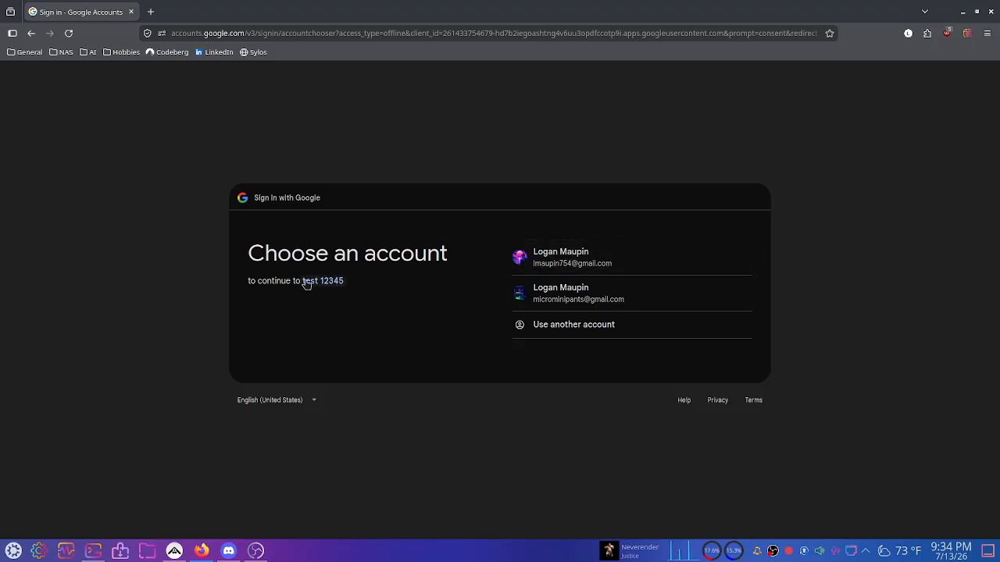
Choose the test user's account and continue past the 'Google hasn't verified this app' warning.
left_click(601, 260)
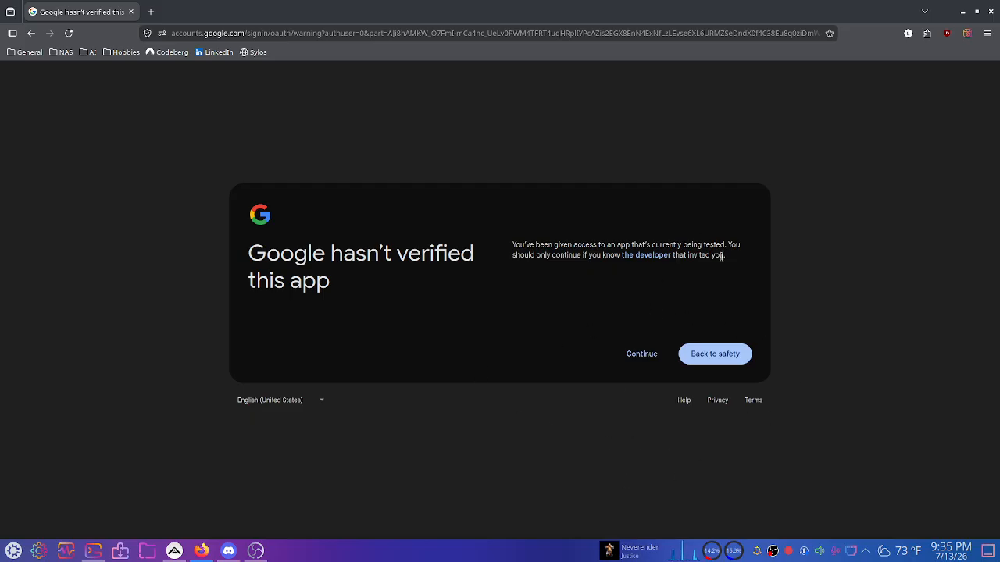
left_click_drag(328, 322, 294, 269)
left_click(299, 267)
left_click(294, 265)
left_click(639, 355)
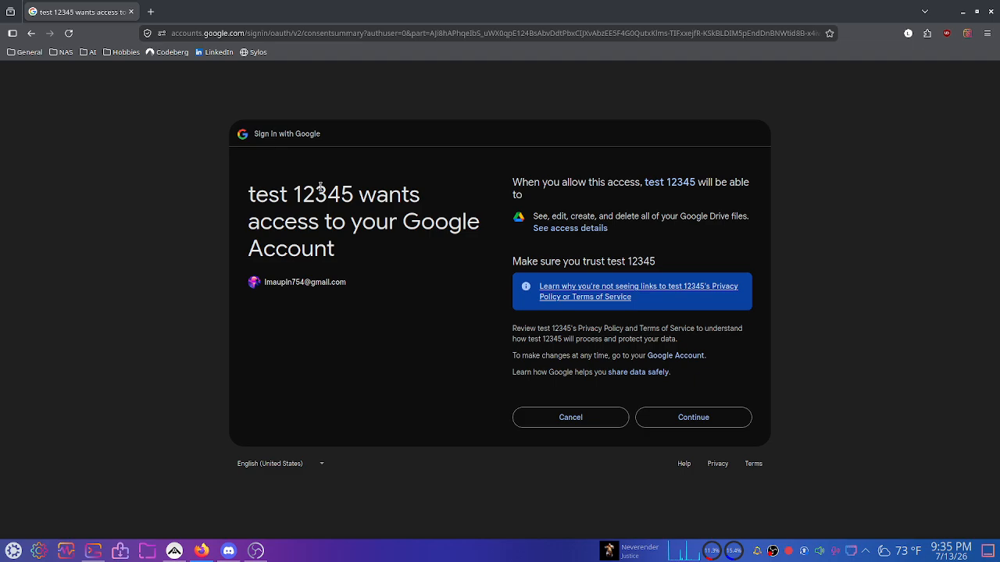
Review the consent summary and grant test 12345 full access to Google Drive files.
left_click_drag(248, 194, 355, 197)
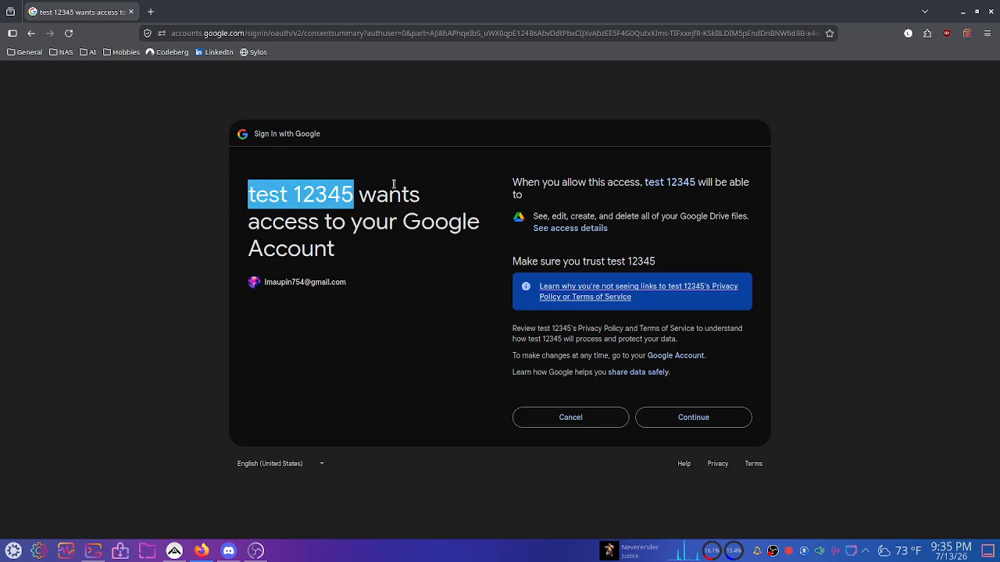
left_click_drag(513, 183, 571, 197)
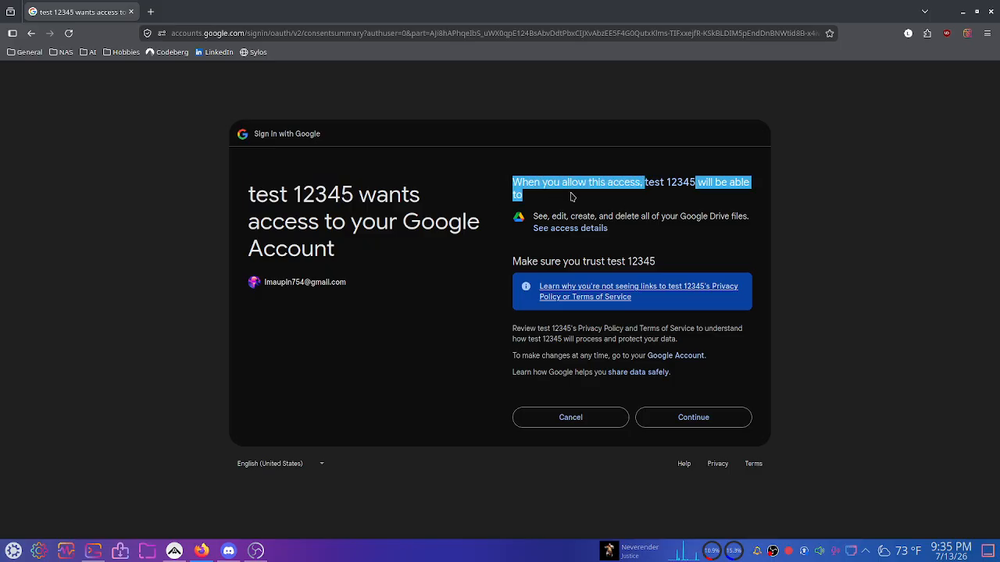
left_click(571, 196)
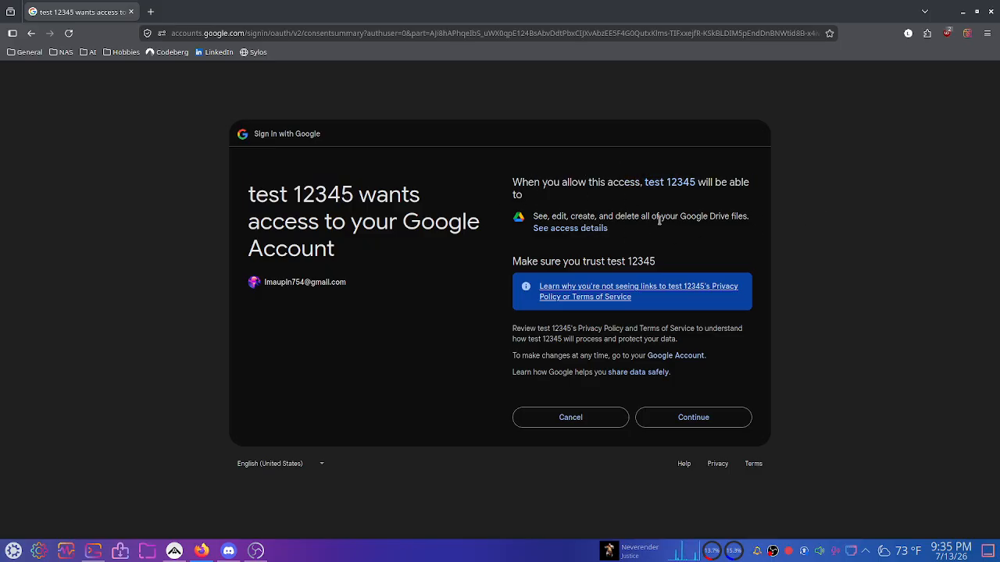
left_click_drag(747, 215, 535, 217)
left_click(623, 215)
triple_click(674, 217)
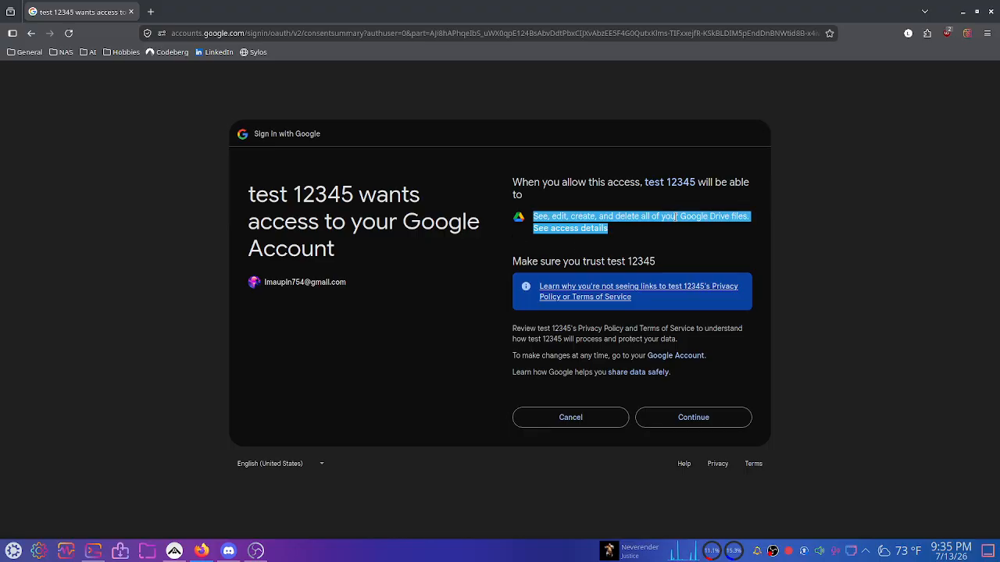
left_click(664, 225)
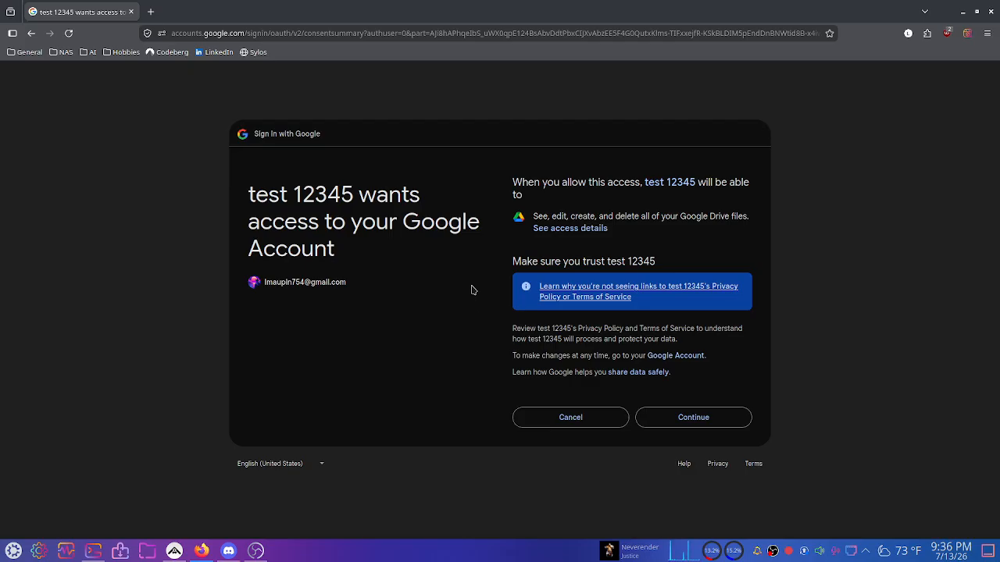
left_click(680, 425)
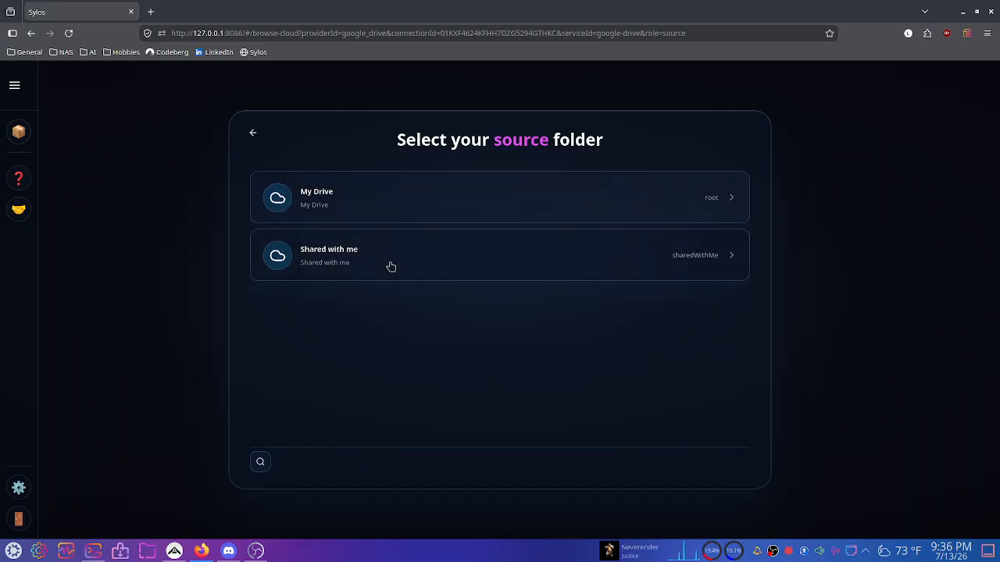
Browse My Drive, select it as the source folder, and move on to destination services.
left_click(465, 264)
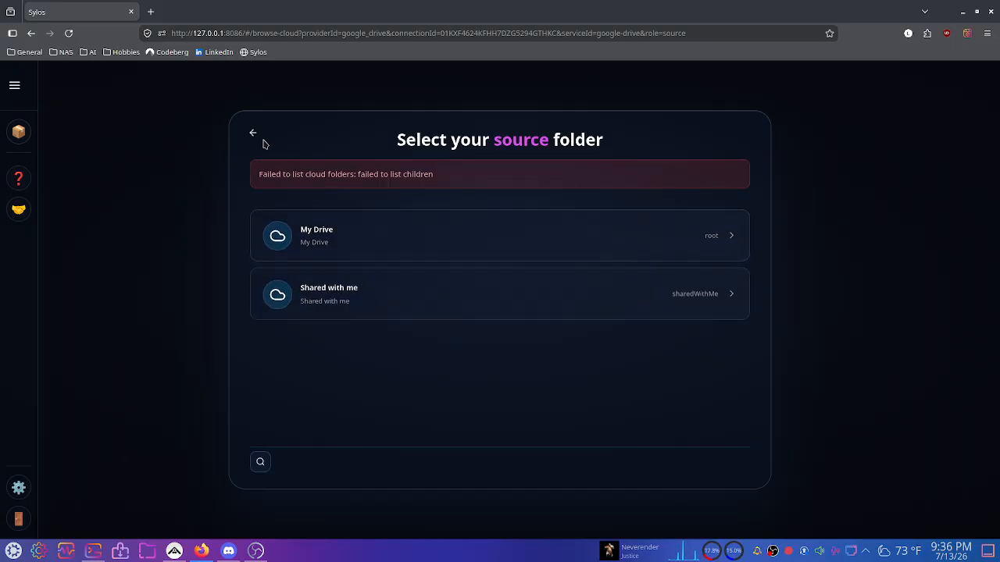
left_click(400, 240)
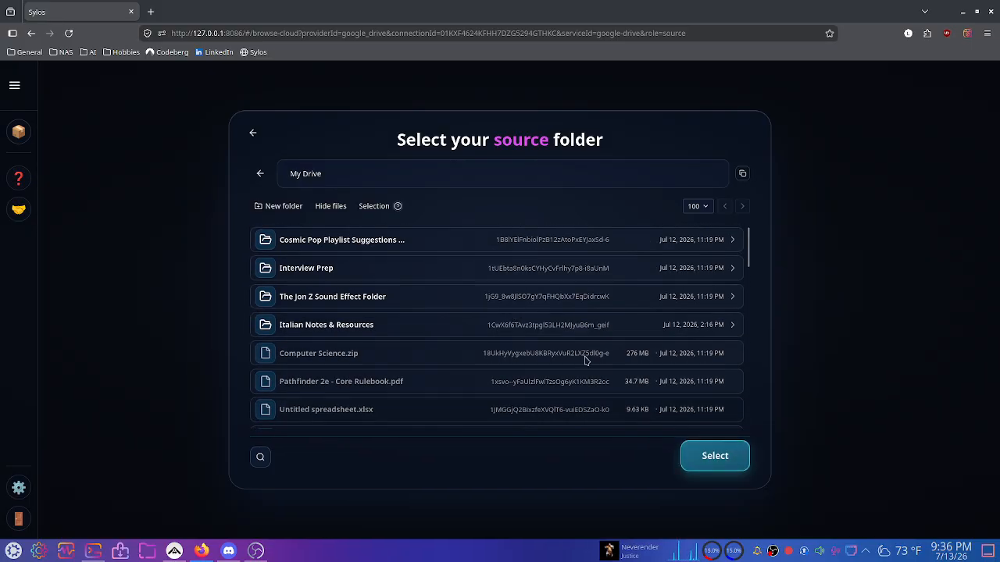
left_click(359, 242)
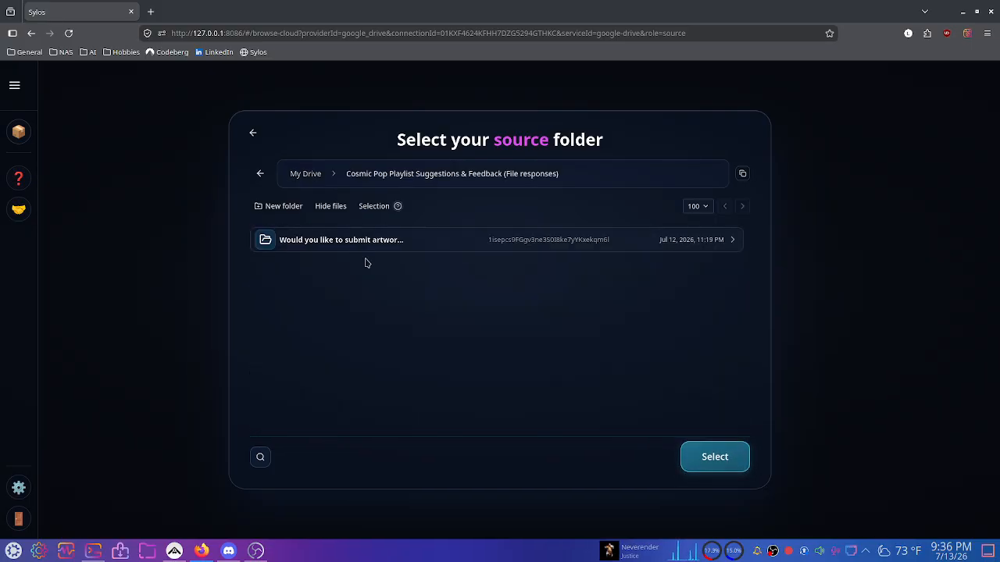
left_click(258, 173)
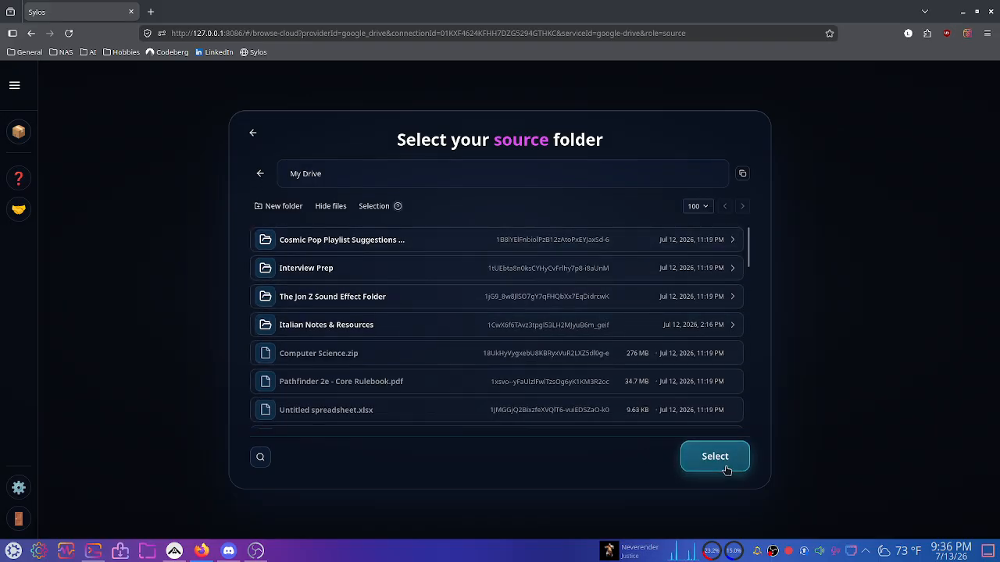
left_click(700, 467)
left_click(612, 386)
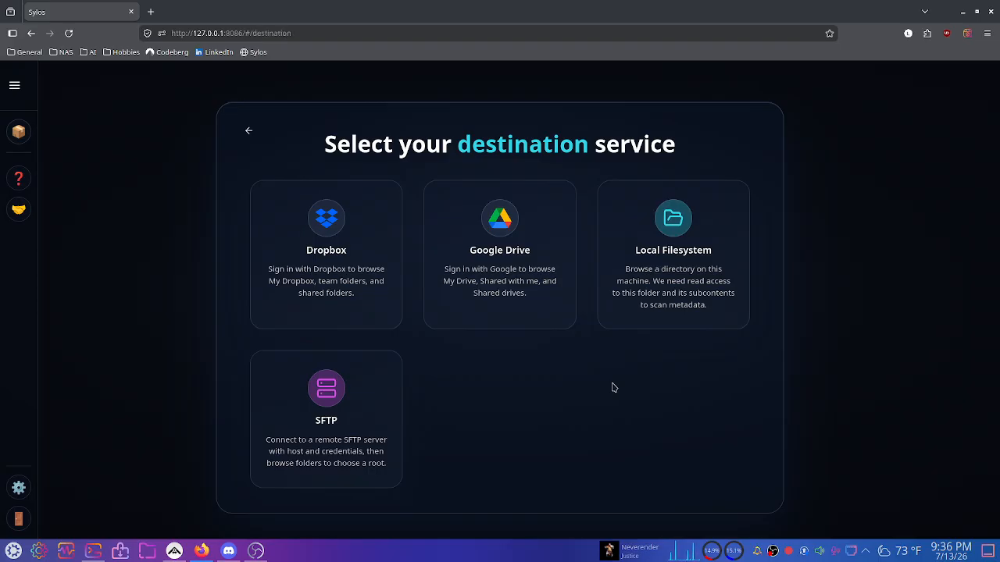
Choose Google Drive as the Sylos destination and begin Google sign-in for it.
left_click(495, 285)
left_click(496, 373)
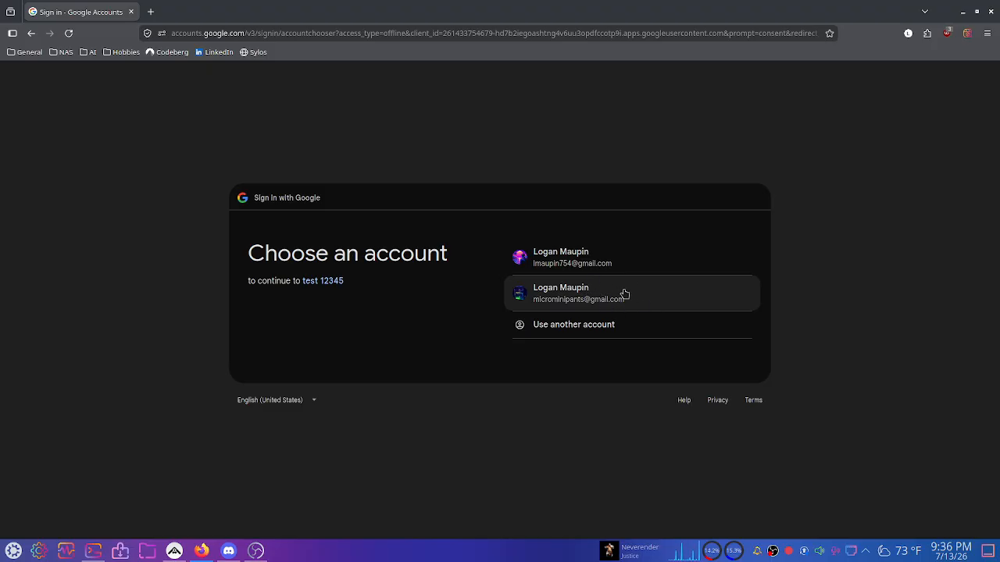
Try the second Google account and review the resulting Access blocked Error 403: access_denied page.
left_click(624, 294)
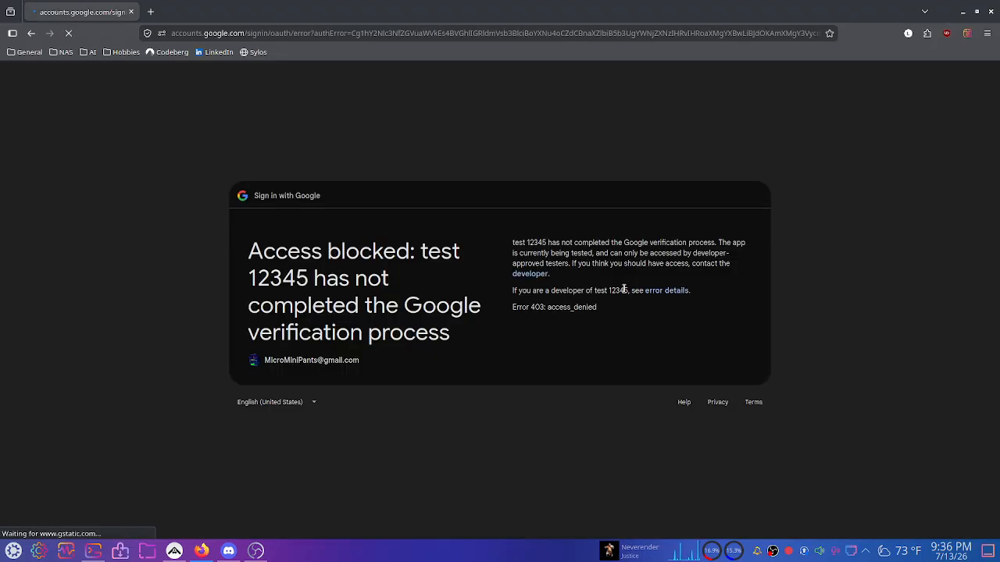
left_click_drag(250, 248, 439, 335)
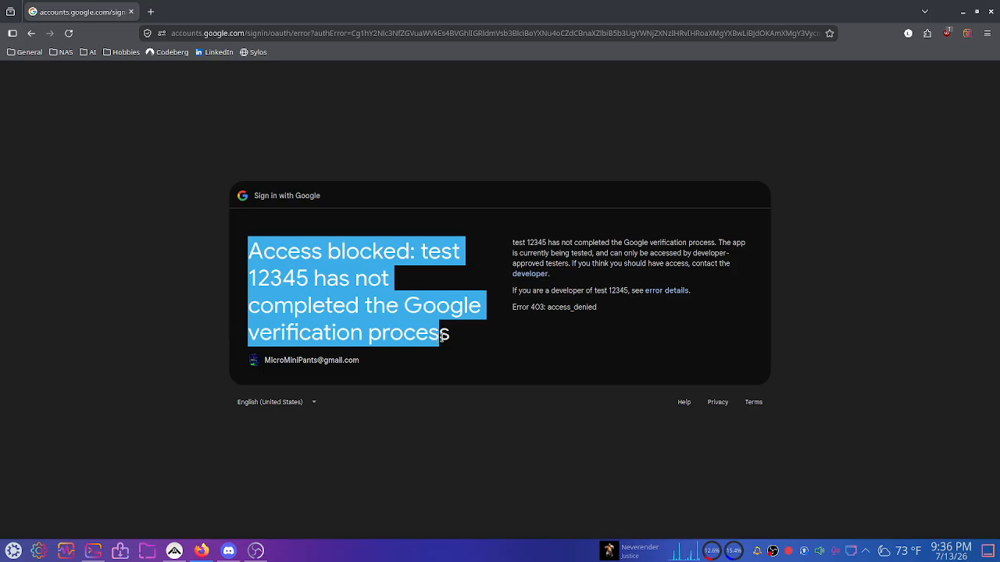
left_click_drag(258, 278, 428, 326)
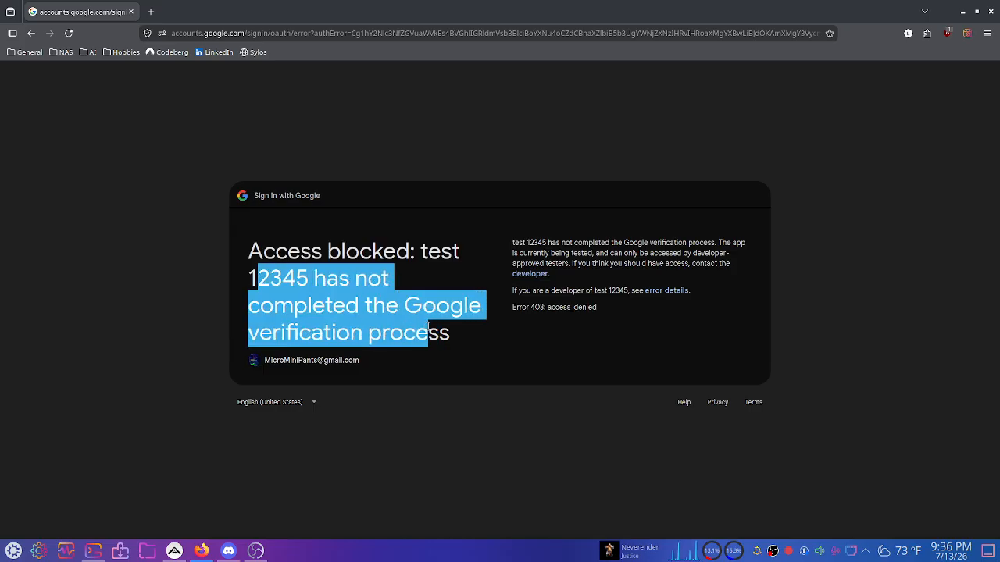
left_click(429, 327)
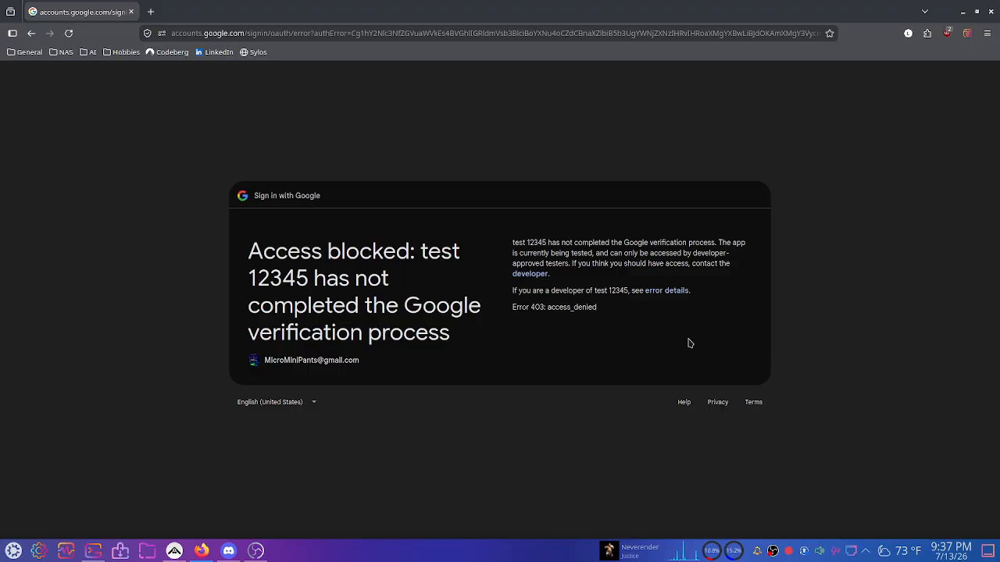
left_click(153, 11)
Load console.cloud.google.com and open the OAuth overview under APIs & Services for My Project 14159.
type("con")
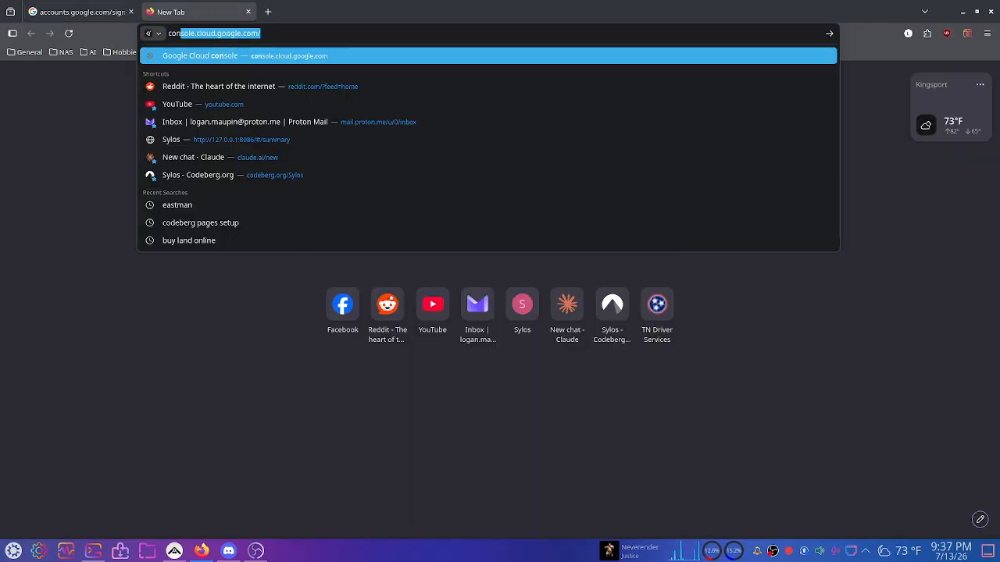
key("Return")
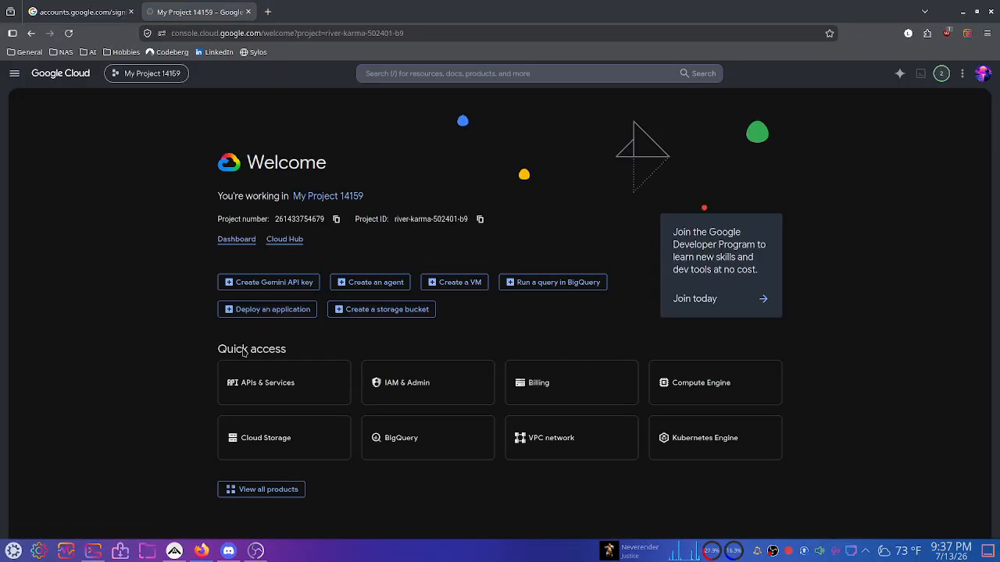
left_click(133, 74)
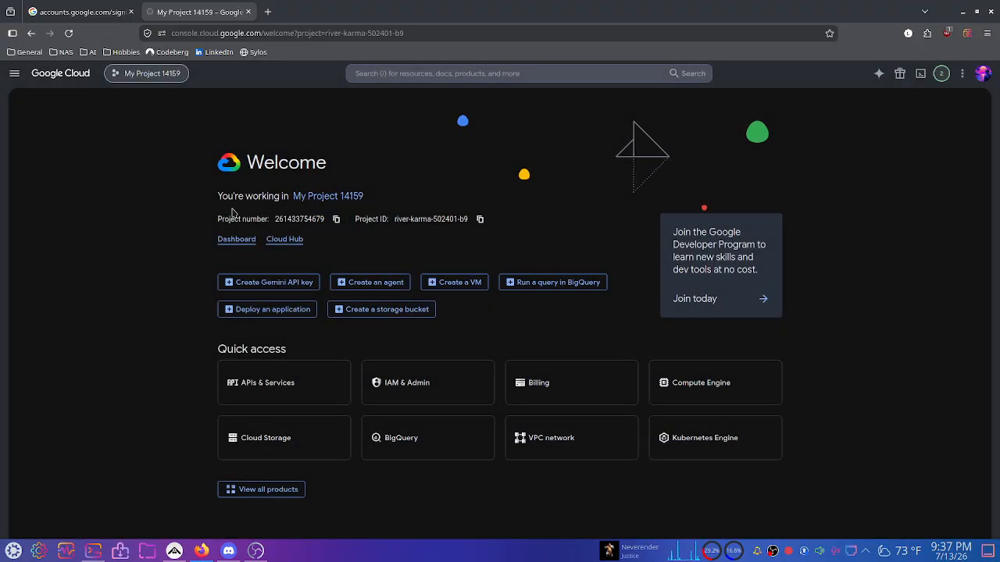
left_click(283, 383)
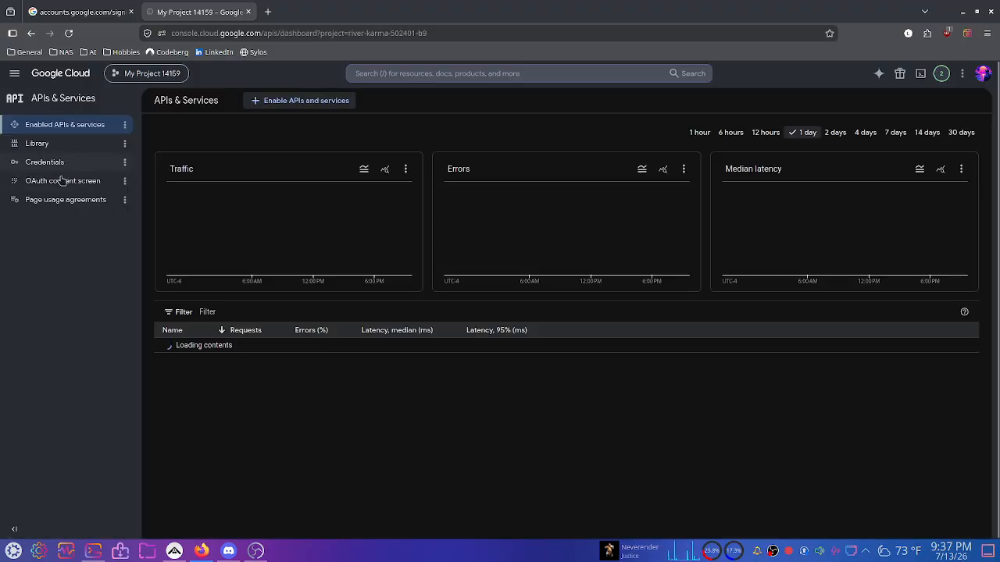
left_click(83, 189)
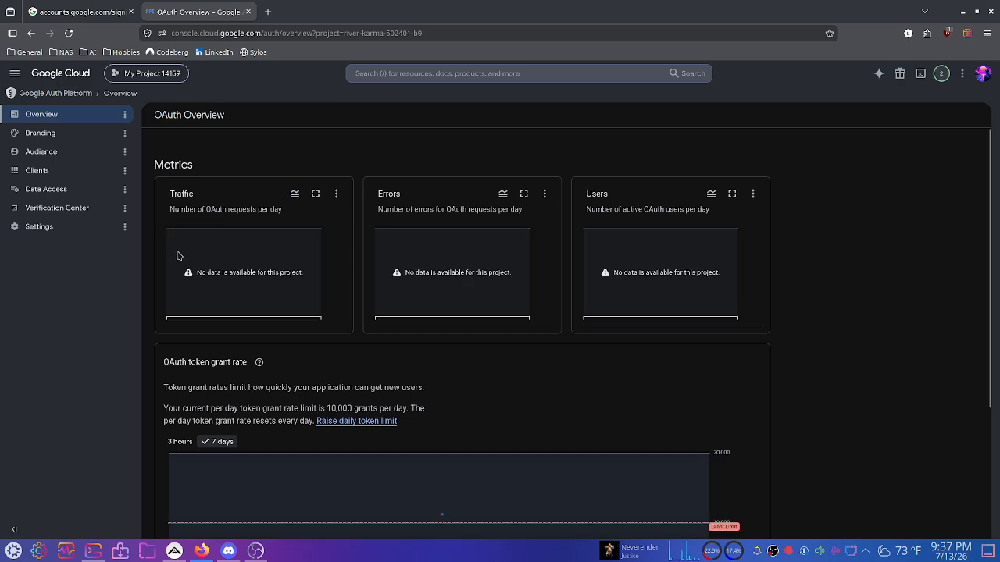
Add the second Google account's e-mail as a test user on the Audience page and save.
left_click(55, 159)
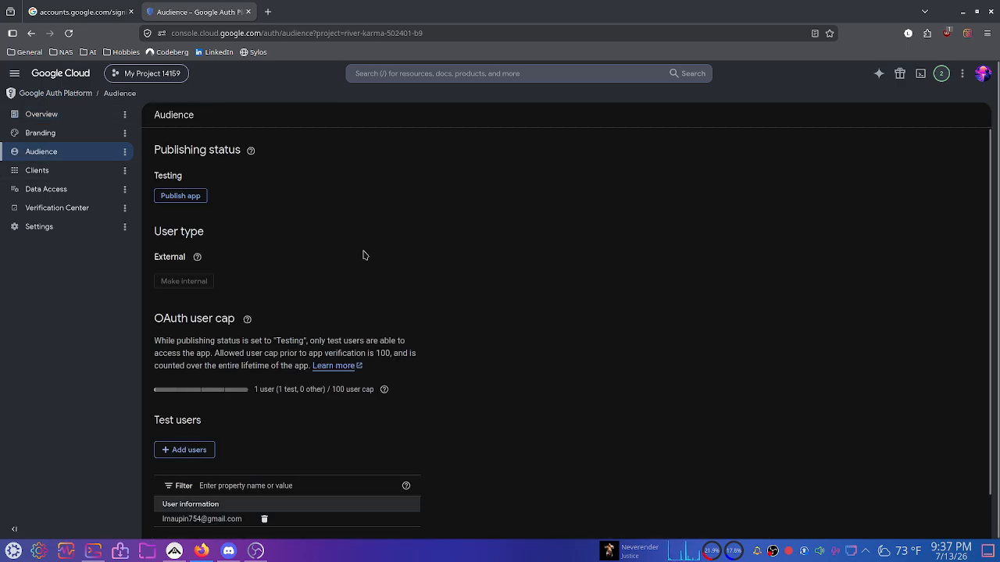
scroll(331, 195, "down", 1)
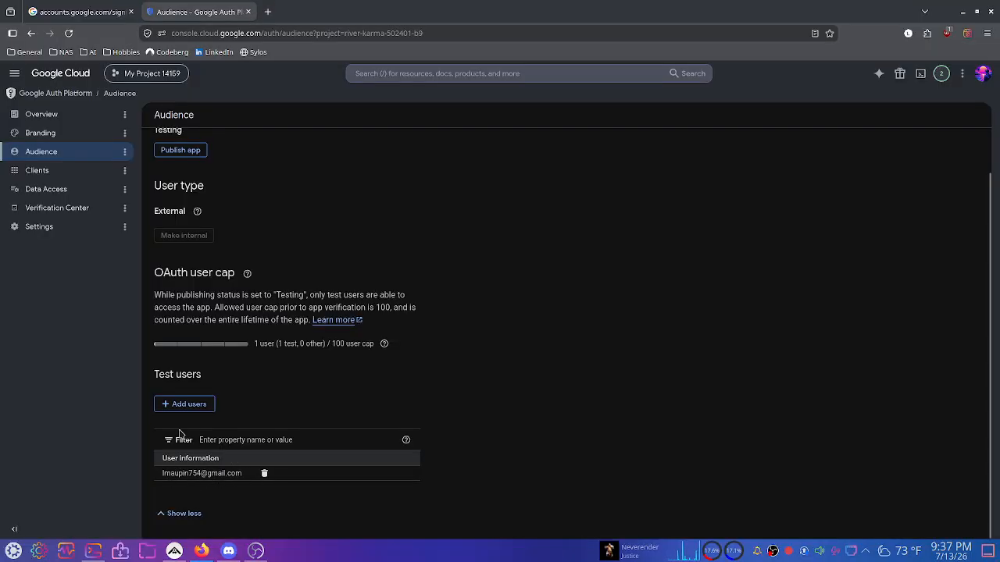
left_click(171, 403)
left_click(705, 167)
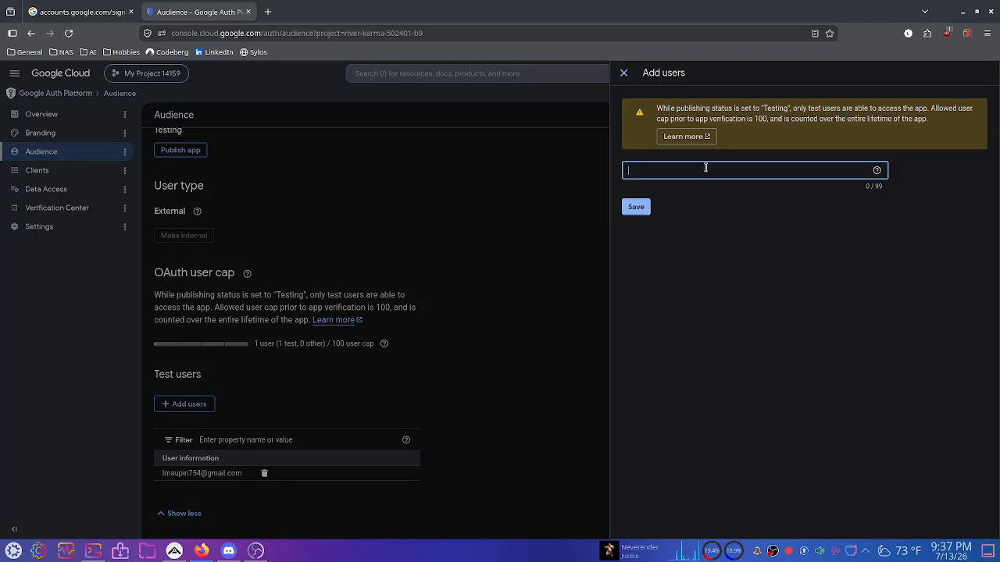
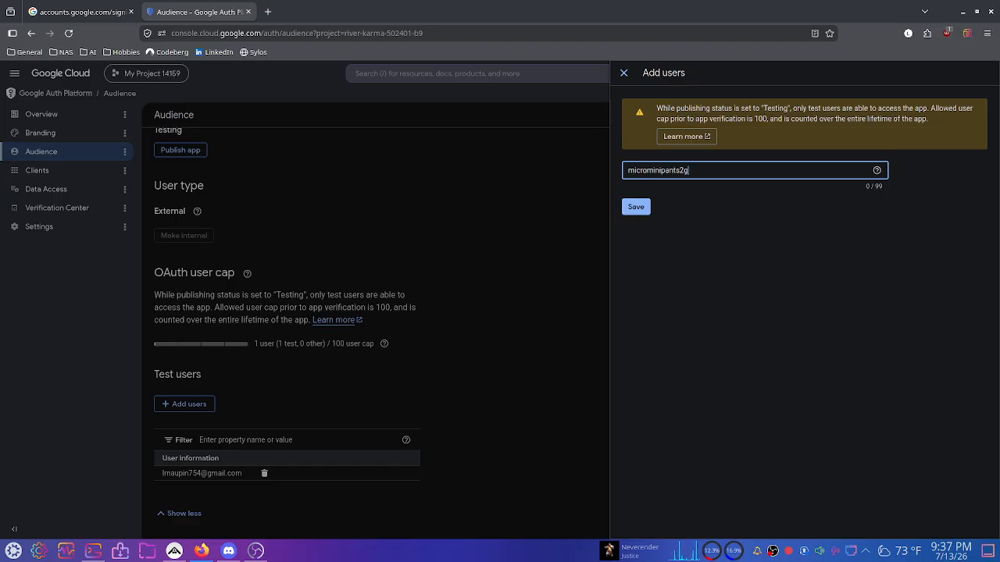
key("Return")
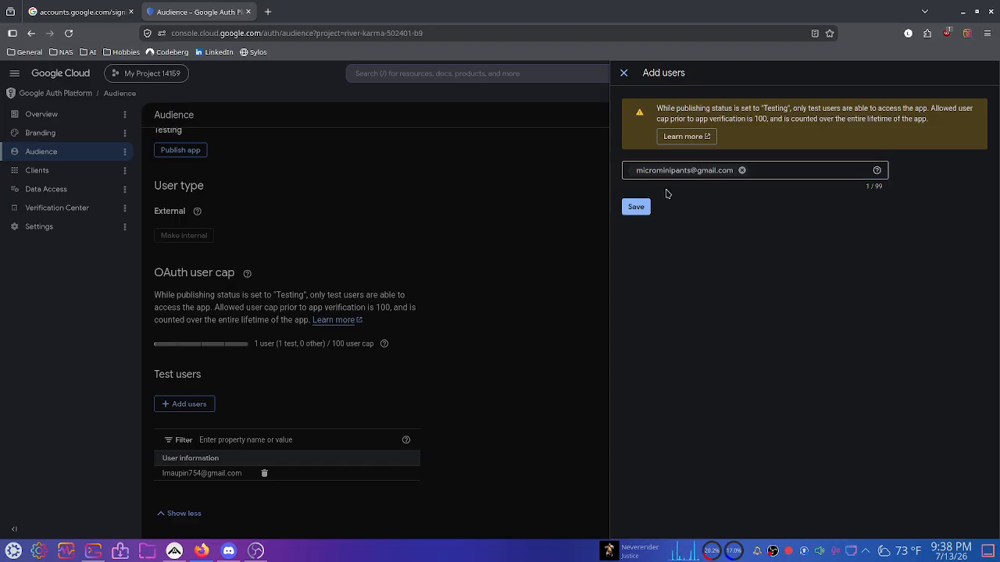
left_click(636, 207)
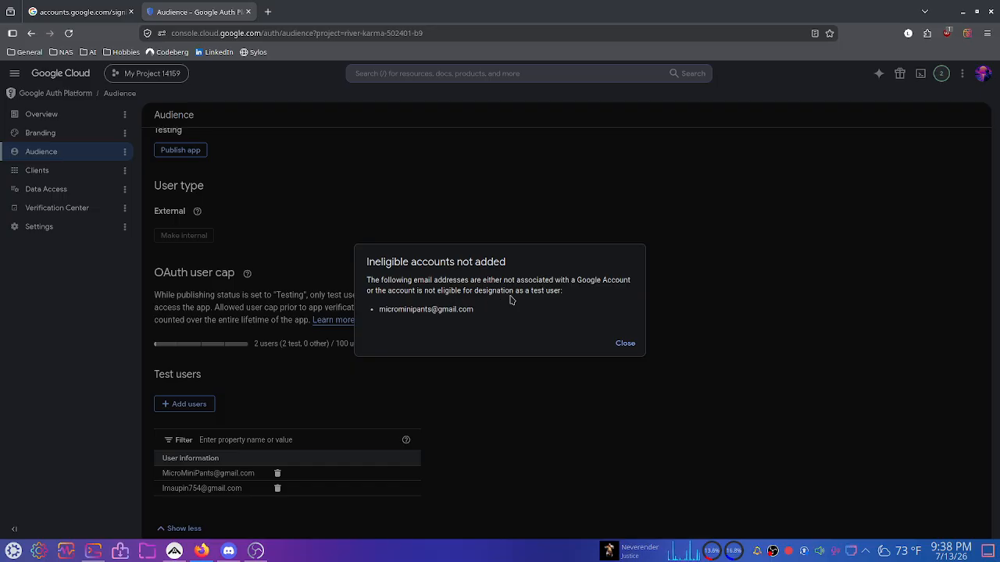
left_click(625, 343)
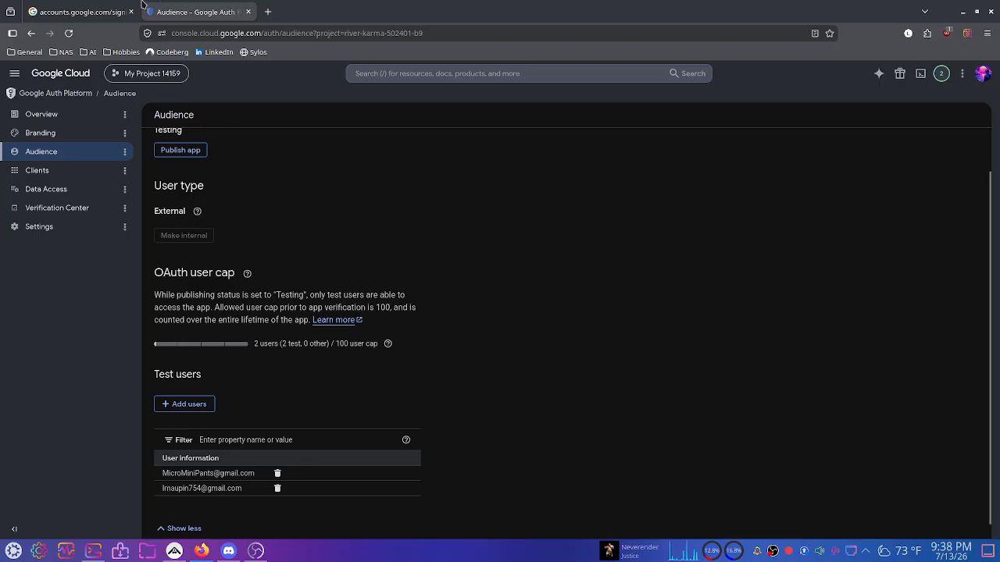
left_click(73, 5)
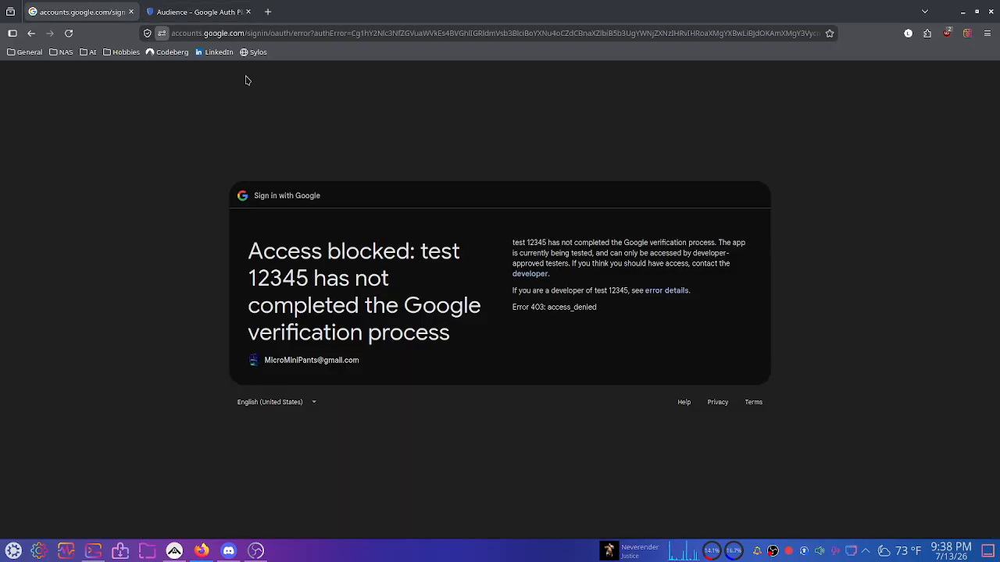
Back out of the error page and reselect Google Drive as the Sylos destination.
left_click(32, 34)
left_click(32, 34)
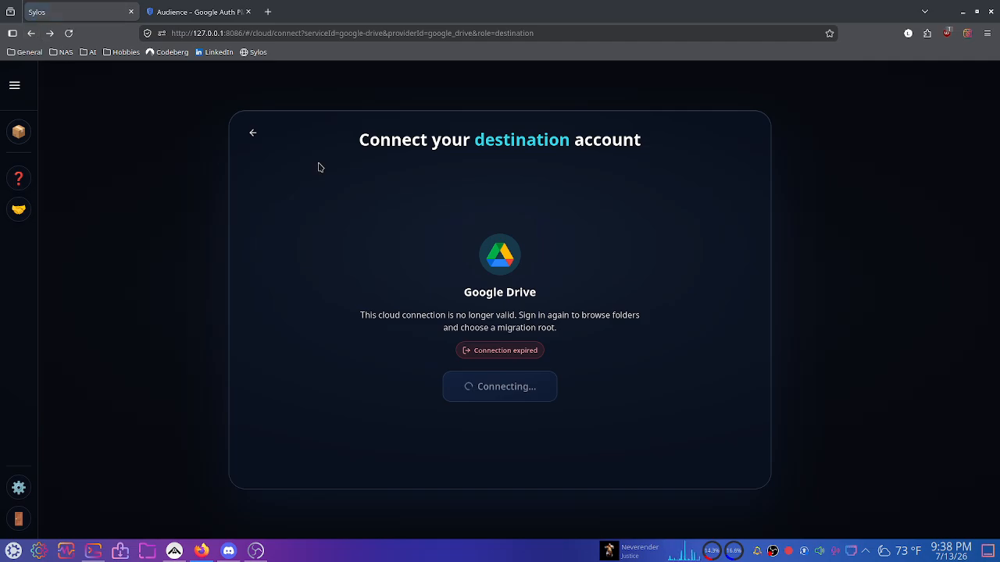
left_click(250, 131)
left_click(484, 269)
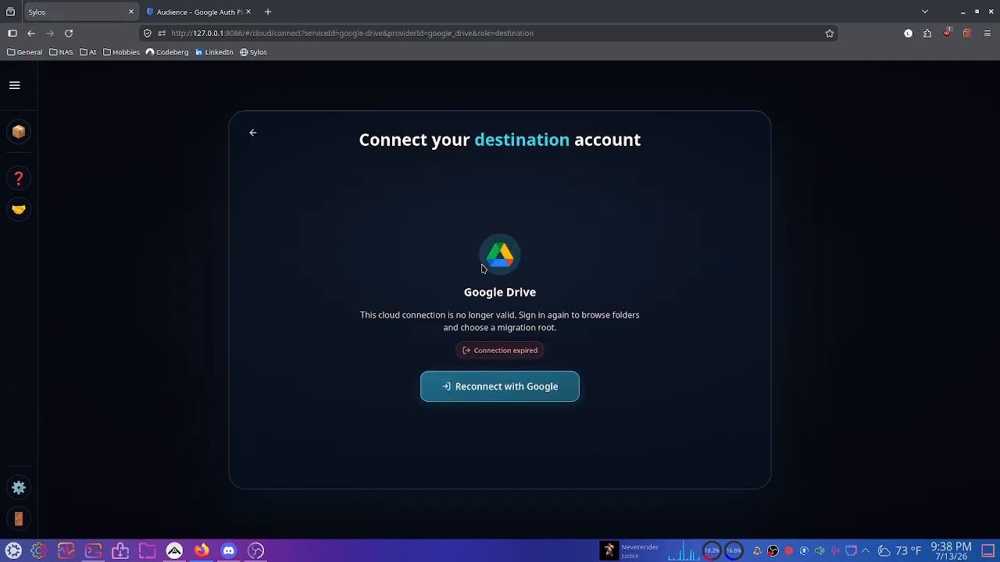
left_click(509, 385)
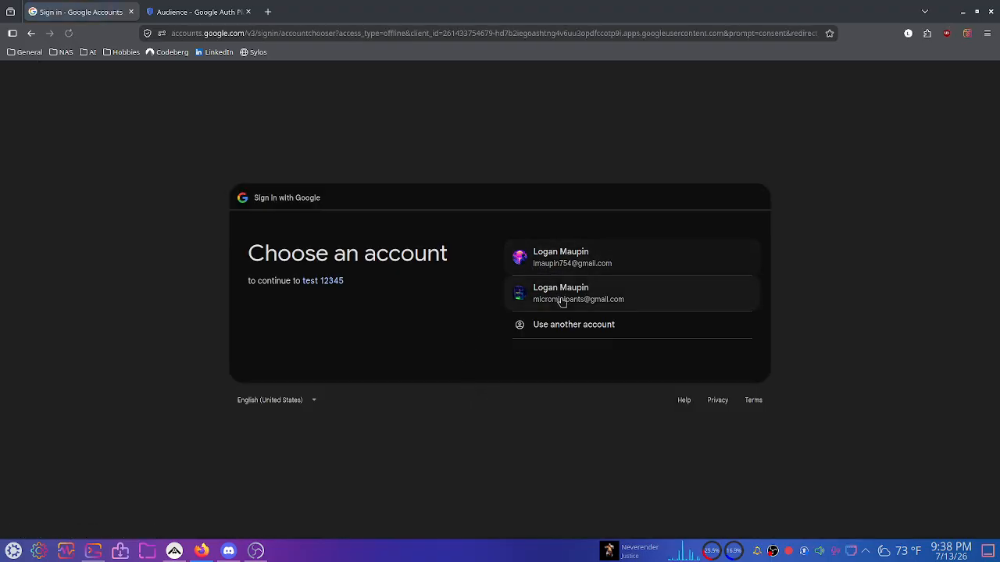
Sign in with the second account, pass the unverified-app warning, and grant Google Drive access.
left_click(562, 302)
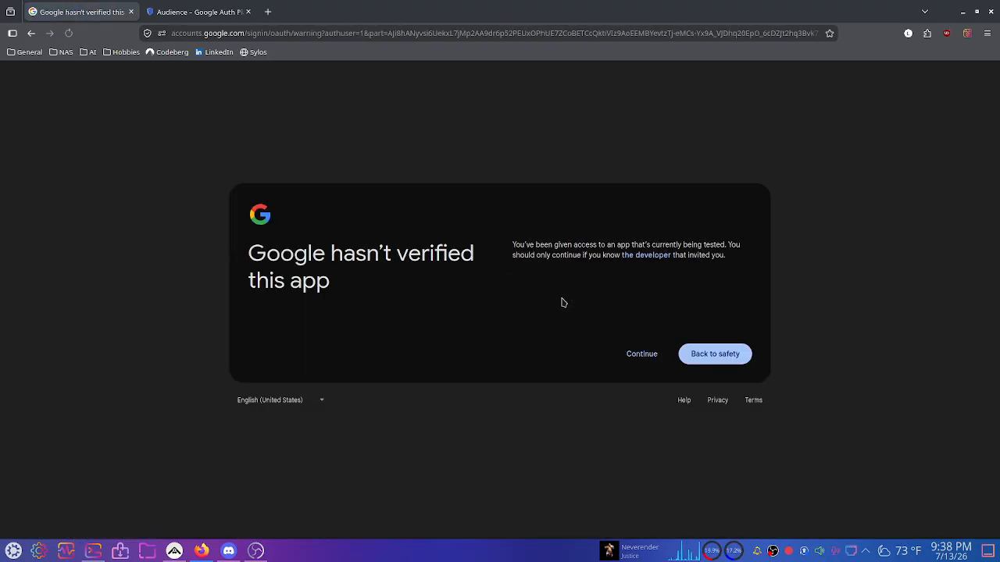
left_click(646, 355)
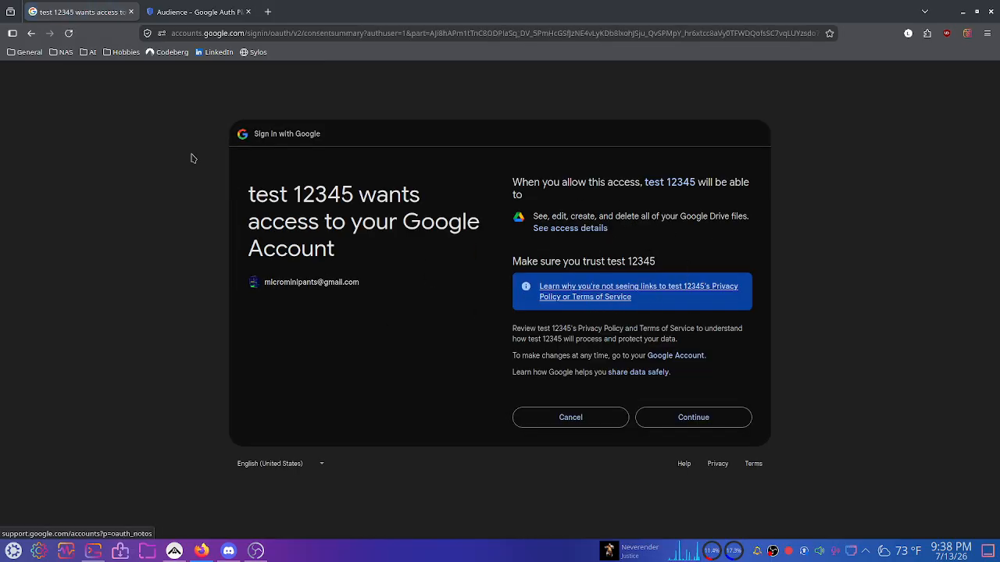
left_click(163, 6)
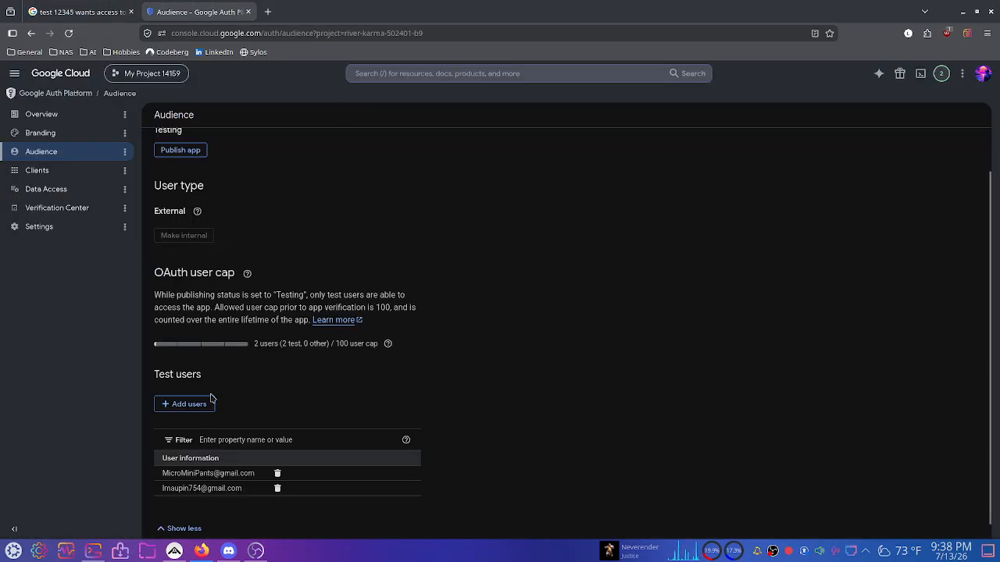
left_click(78, 11)
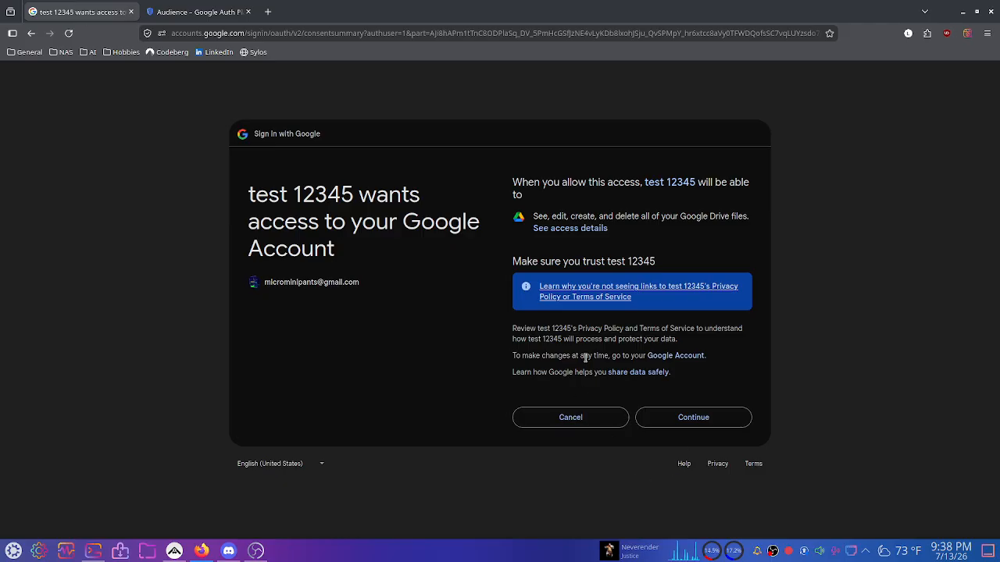
left_click(712, 415)
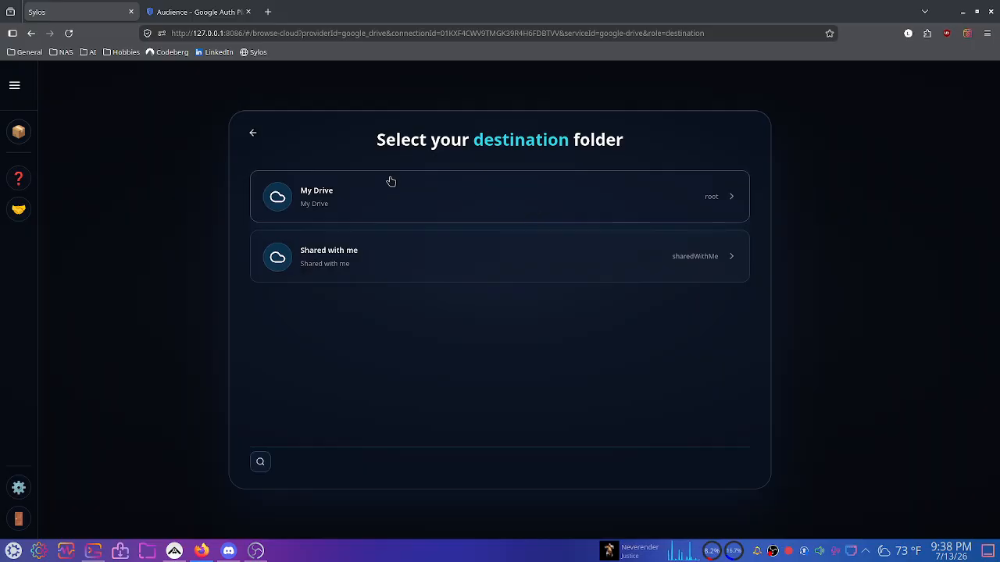
Step back to the Sylos start page and open Sylos's Codeberg organization in a new tab.
left_click(253, 135)
left_click(253, 134)
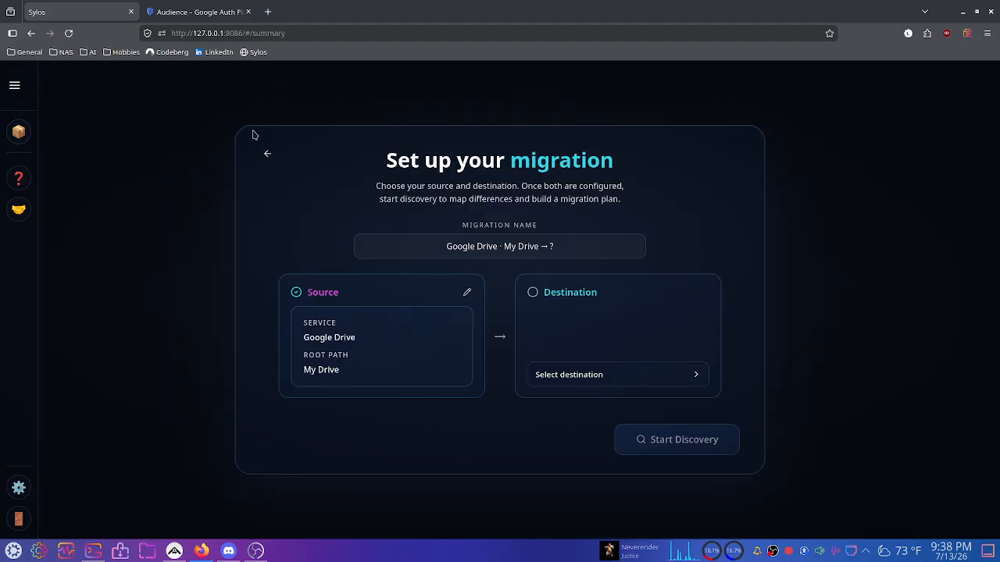
left_click(264, 152)
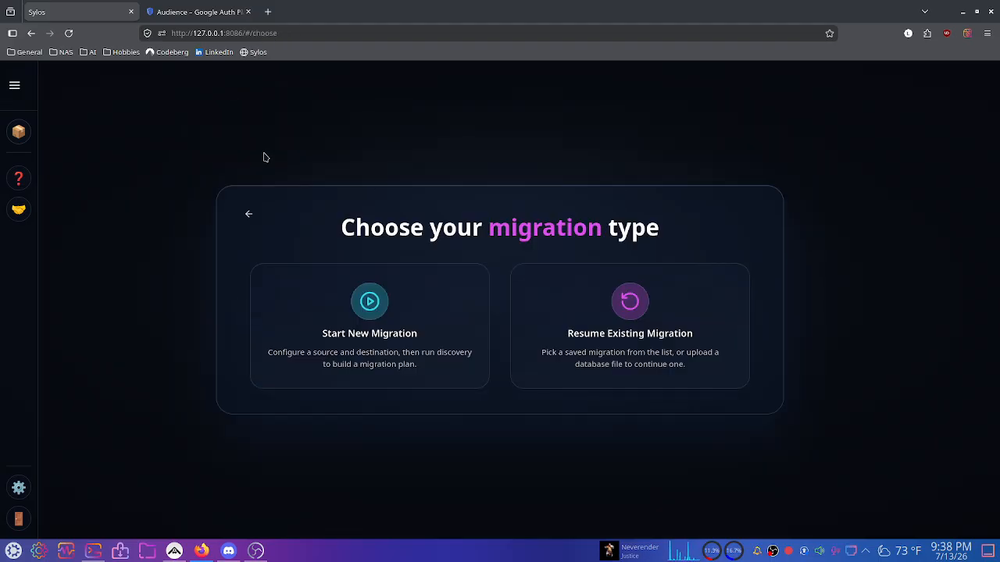
left_click(251, 213)
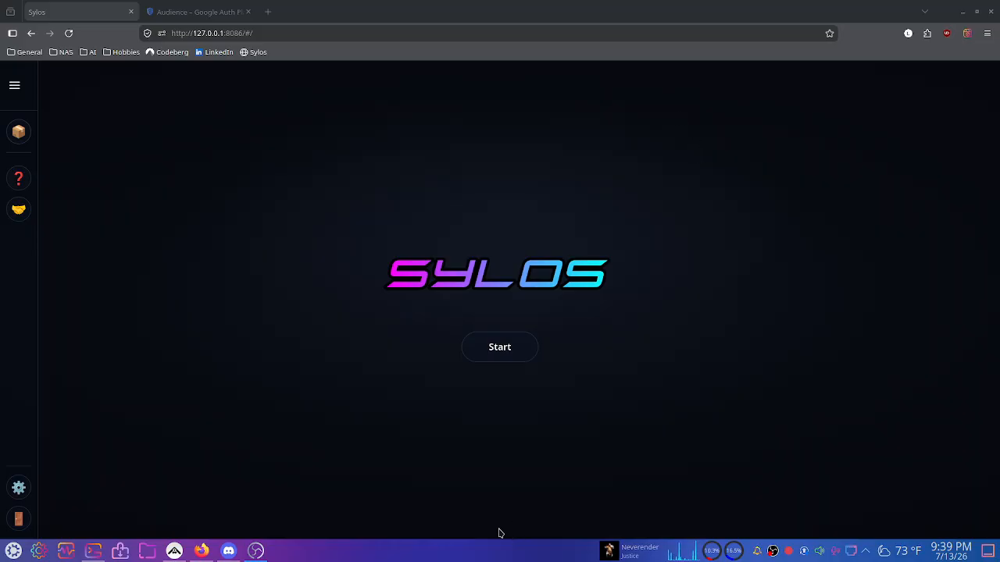
left_click(267, 11)
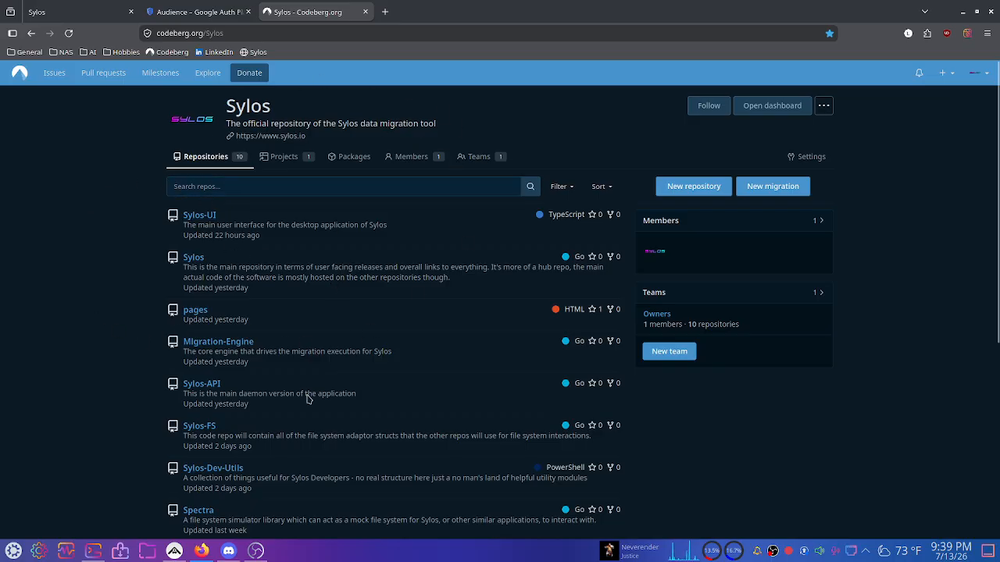
Open the Sylos repository wiki's Google Drive setup guide and read through it.
left_click(193, 259)
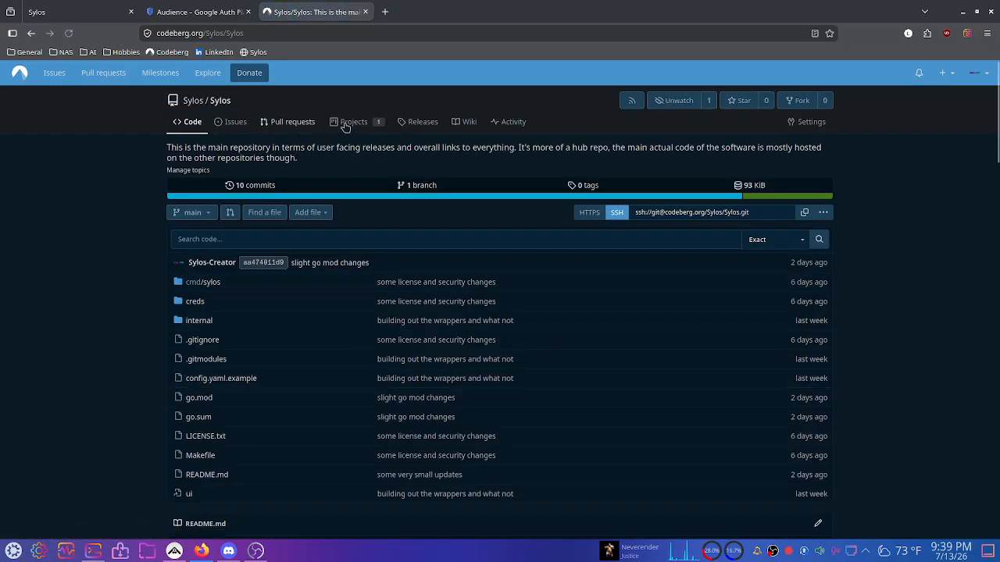
left_click(466, 122)
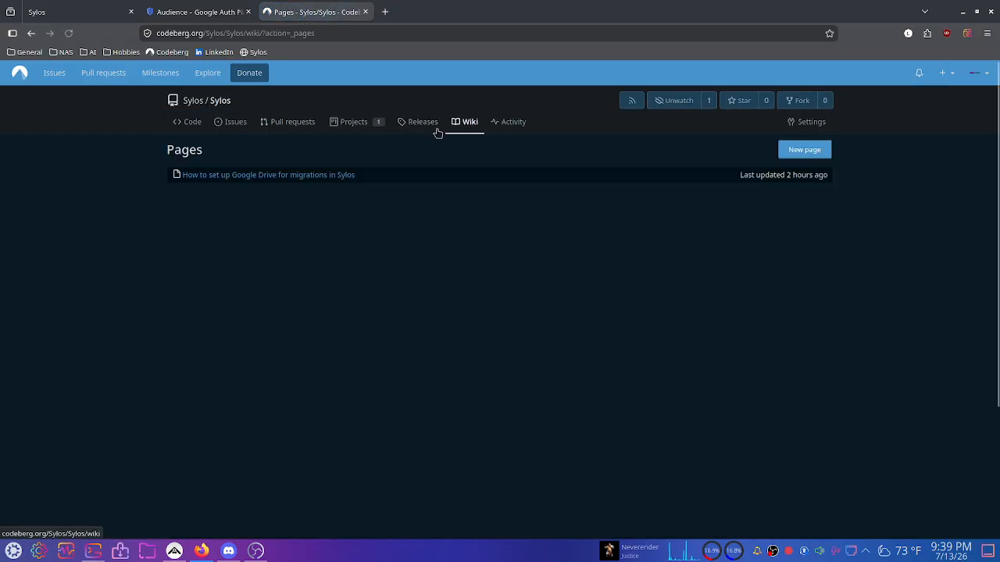
left_click(262, 176)
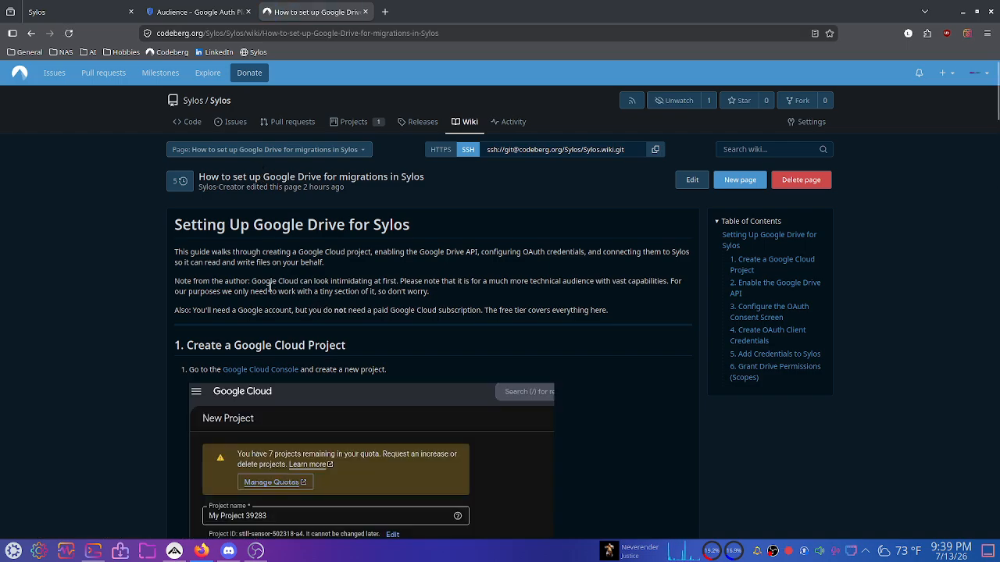
scroll(148, 281, "down", 5)
scroll(155, 275, "down", 13)
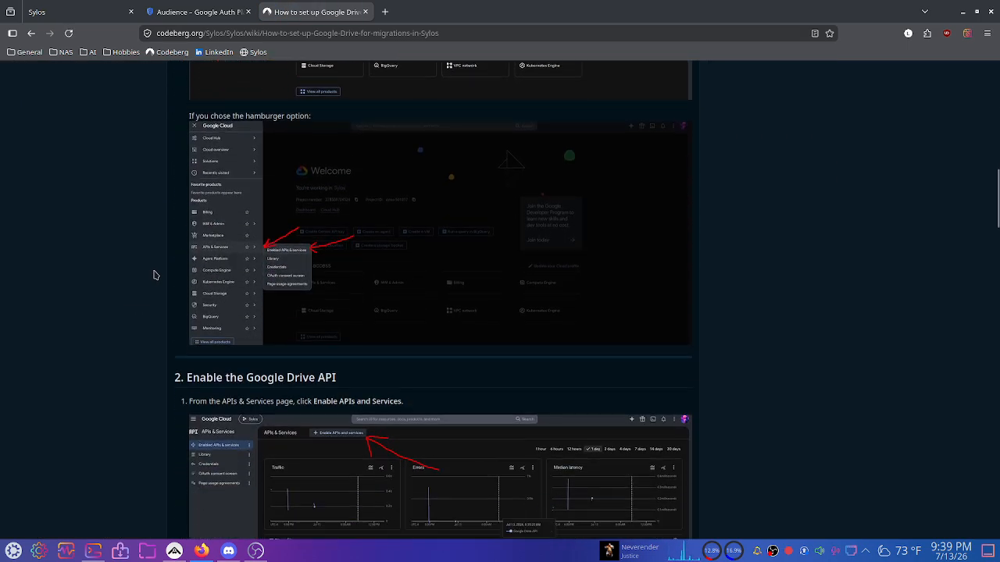
scroll(155, 275, "down", 20)
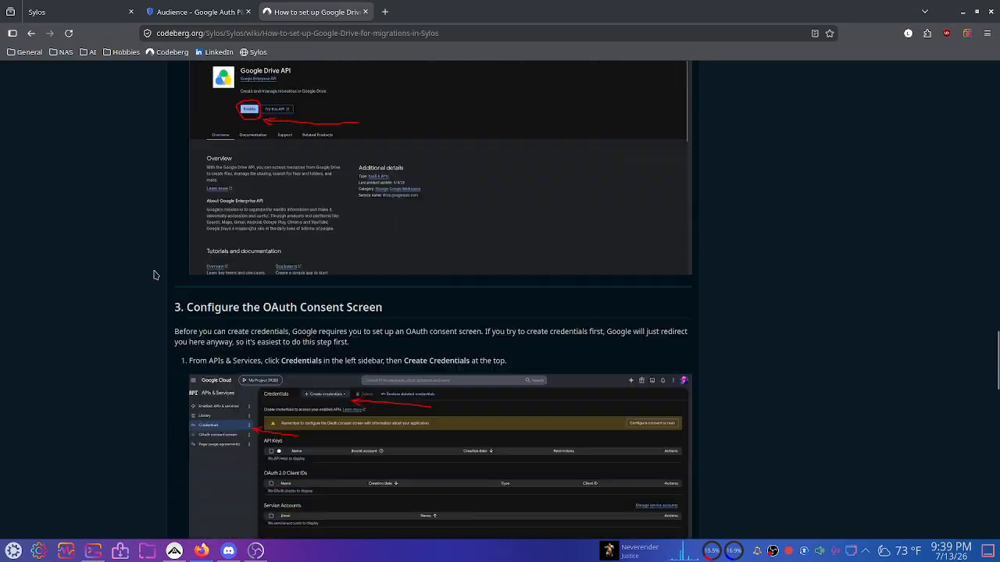
scroll(156, 274, "down", 20)
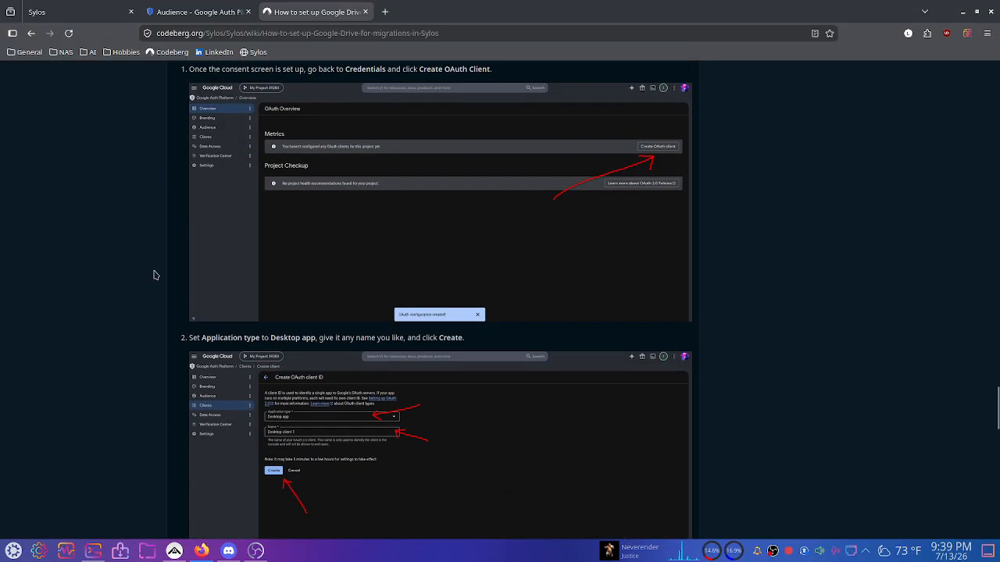
scroll(330, 261, "down", 6)
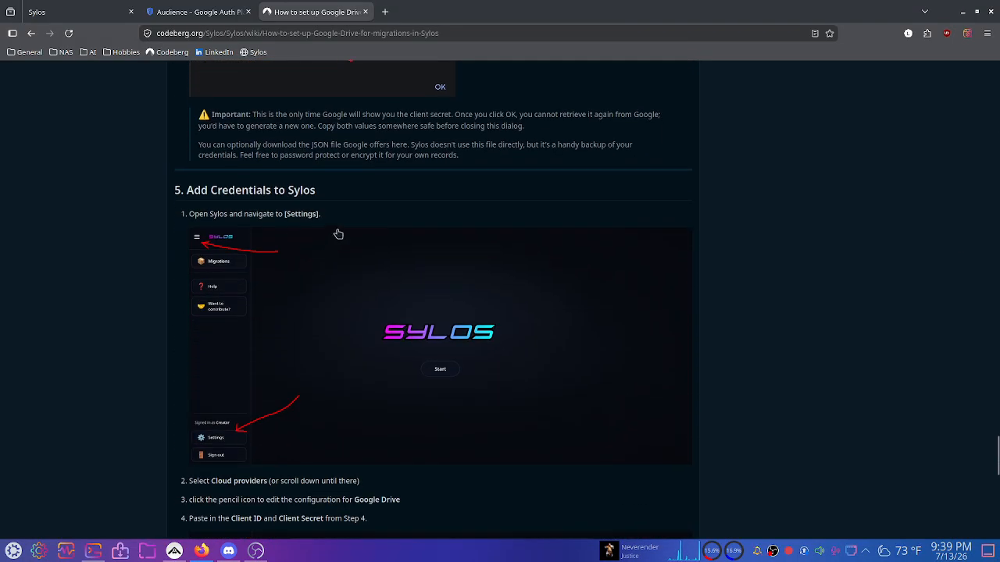
scroll(250, 302, "down", 20)
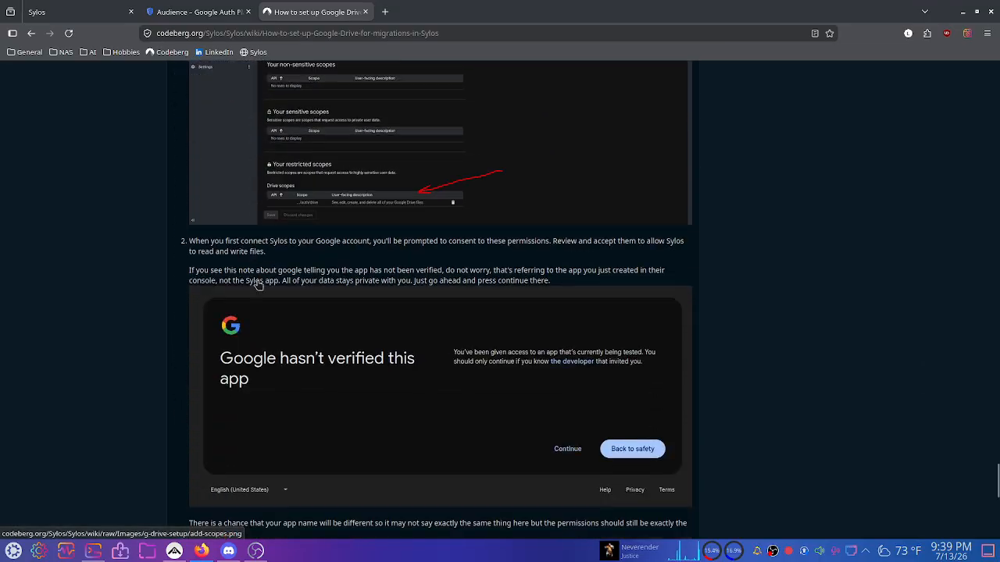
scroll(299, 290, "up", 20)
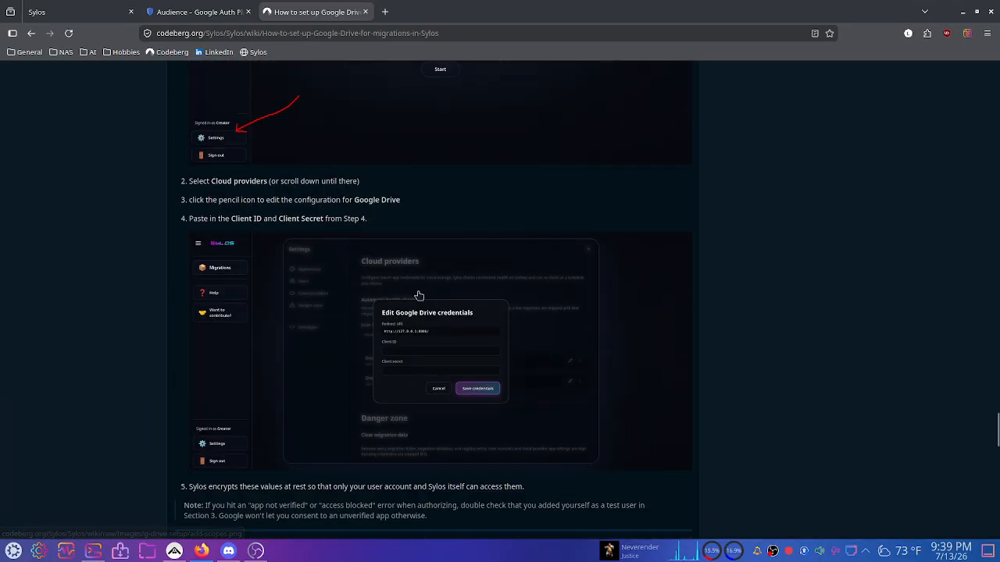
scroll(786, 301, "up", 5)
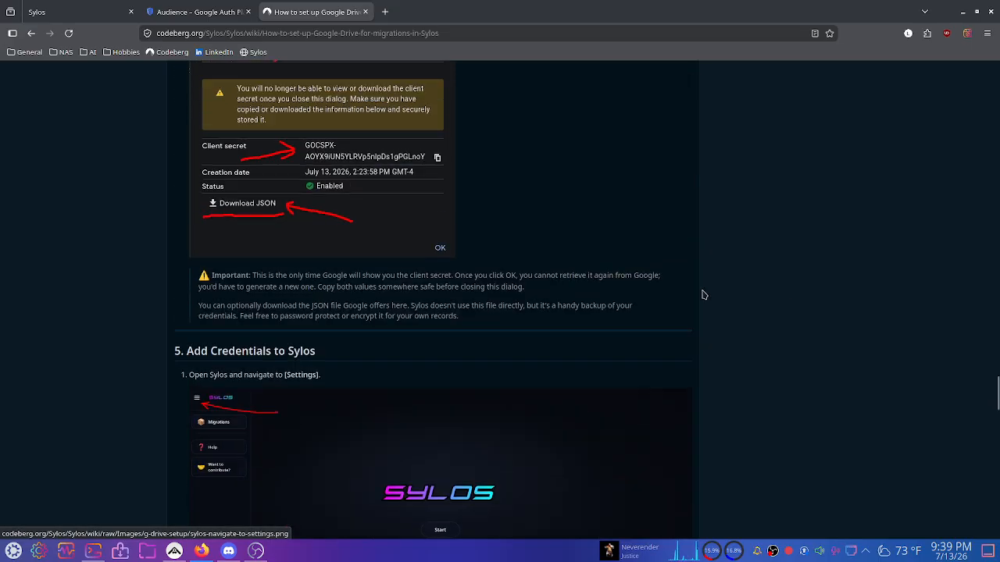
scroll(724, 297, "down", 4)
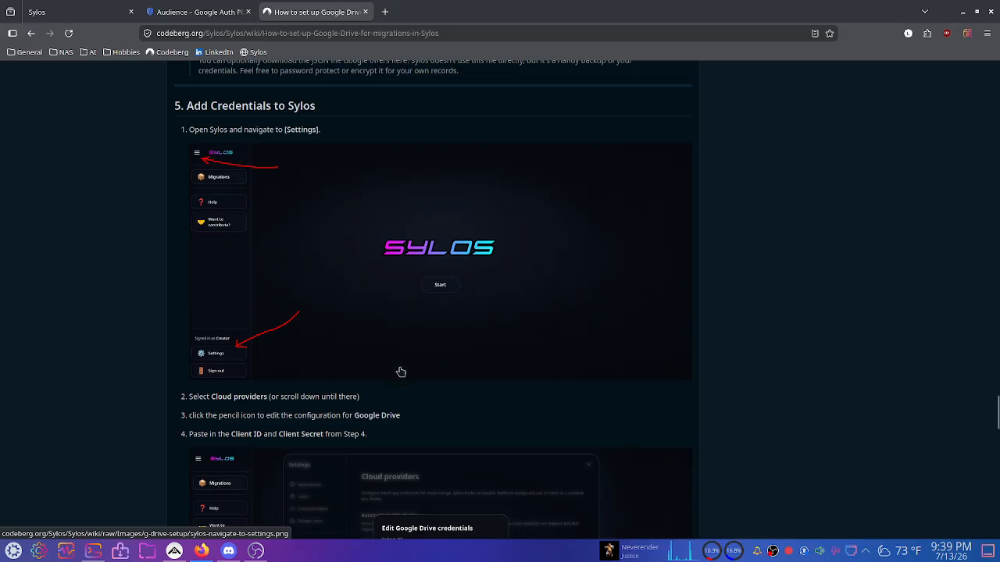
scroll(295, 289, "down", 2)
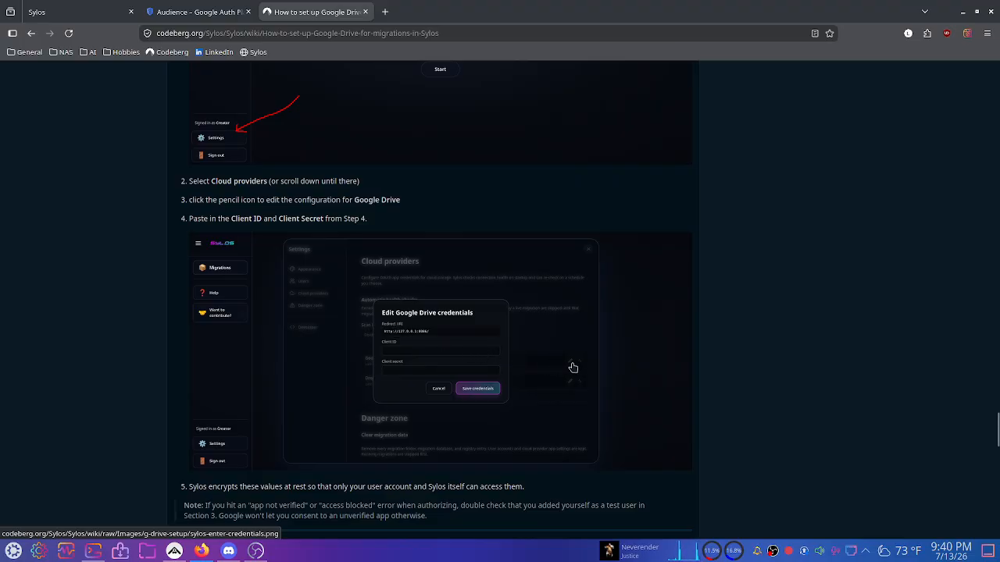
View the guide's credentials screenshot full size, then open a new issue form in Sylos/Sylos.
left_click(550, 347)
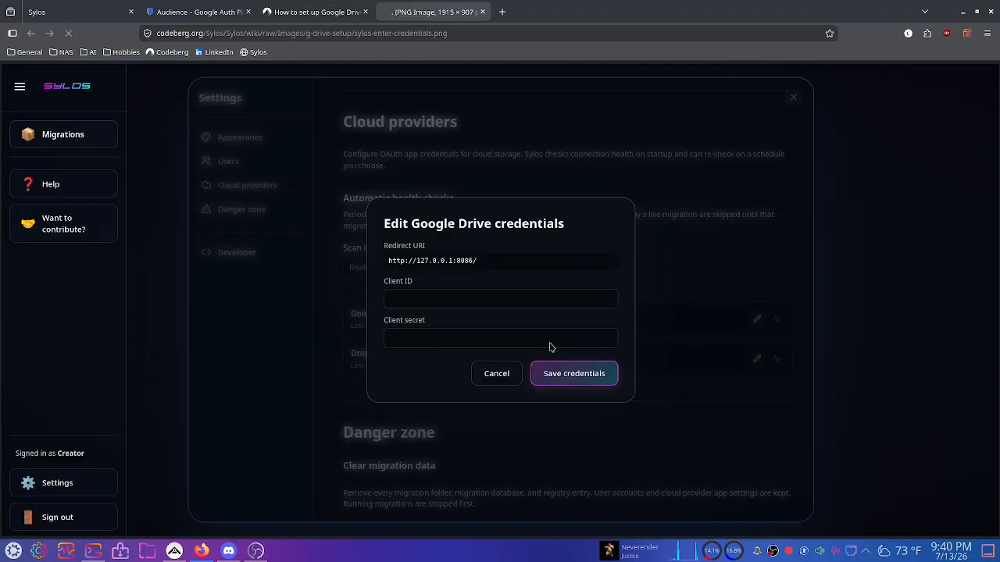
left_click(482, 12)
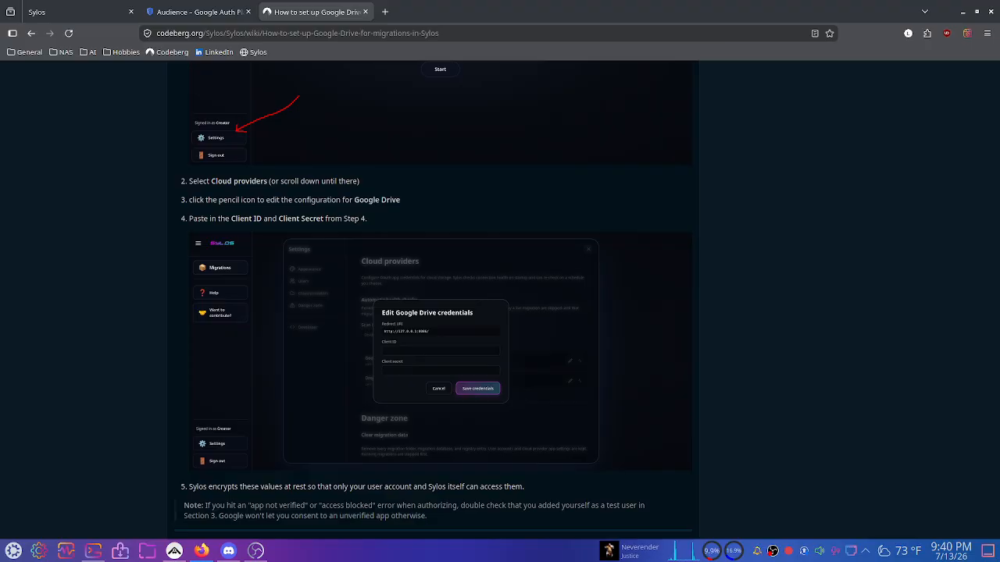
scroll(521, 305, "up", 15)
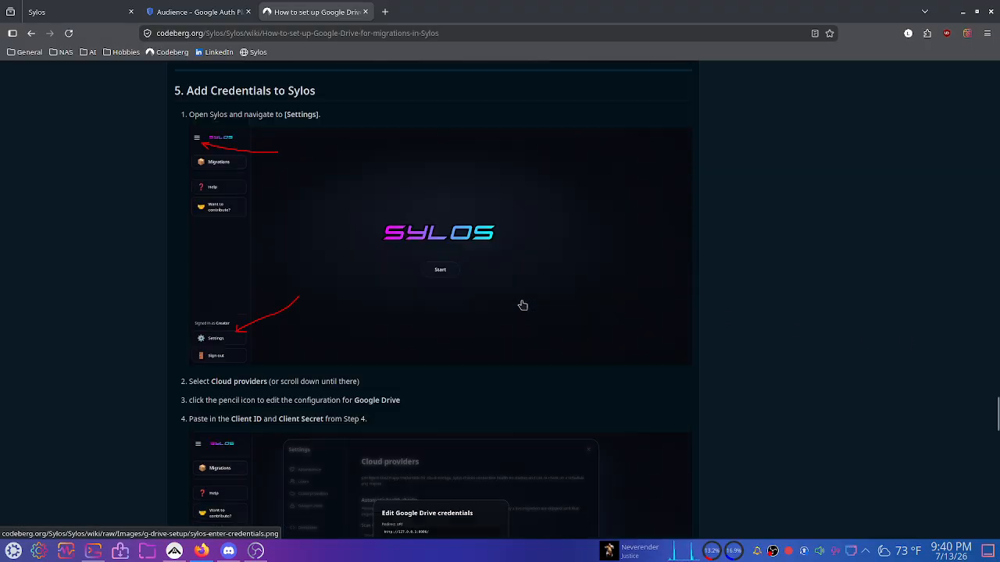
scroll(523, 305, "up", 15)
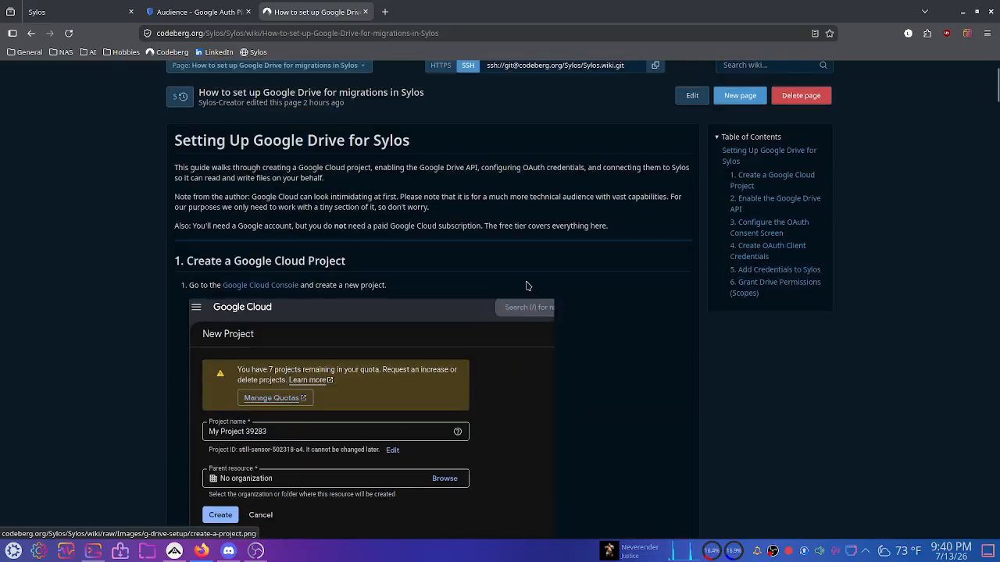
left_click(236, 122)
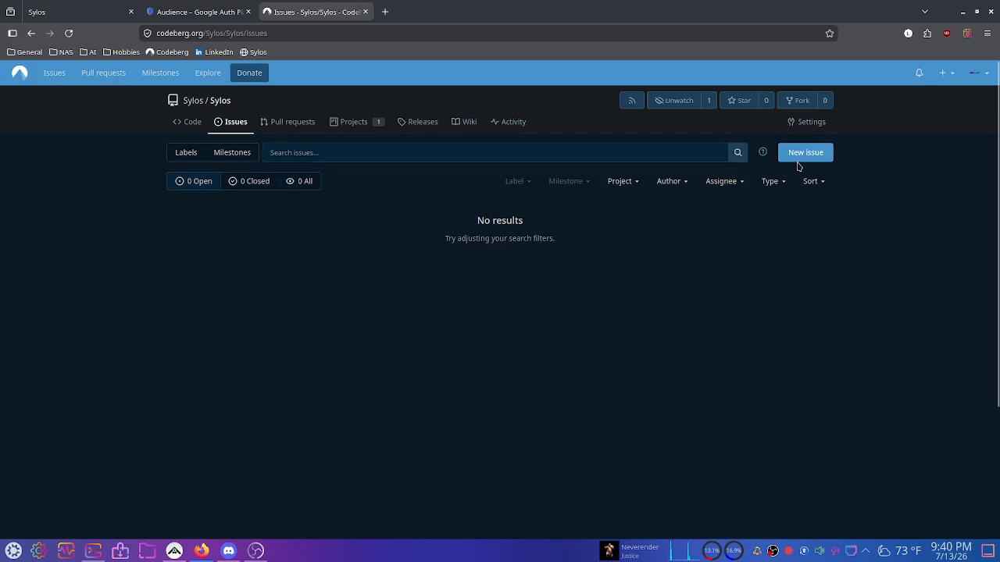
left_click(800, 157)
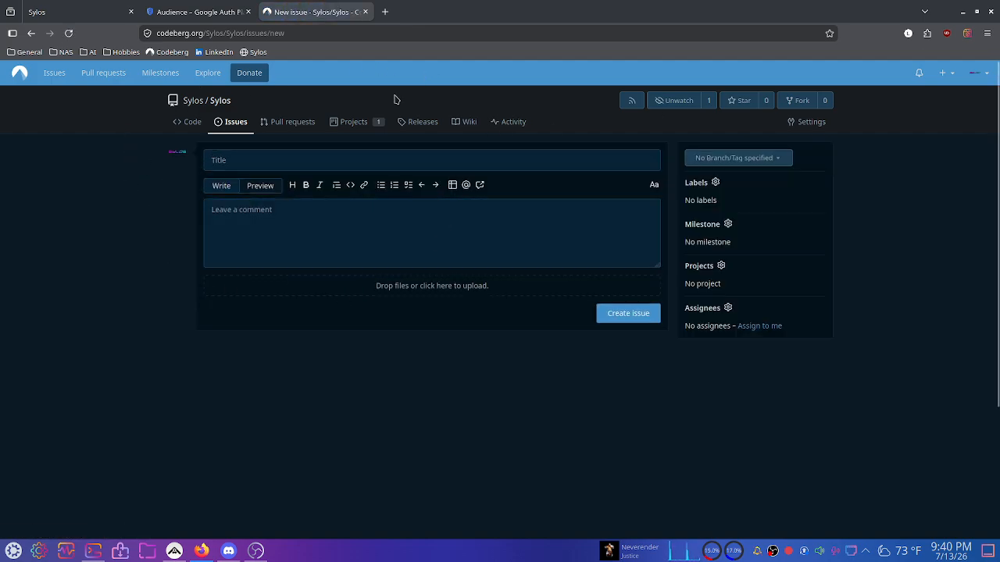